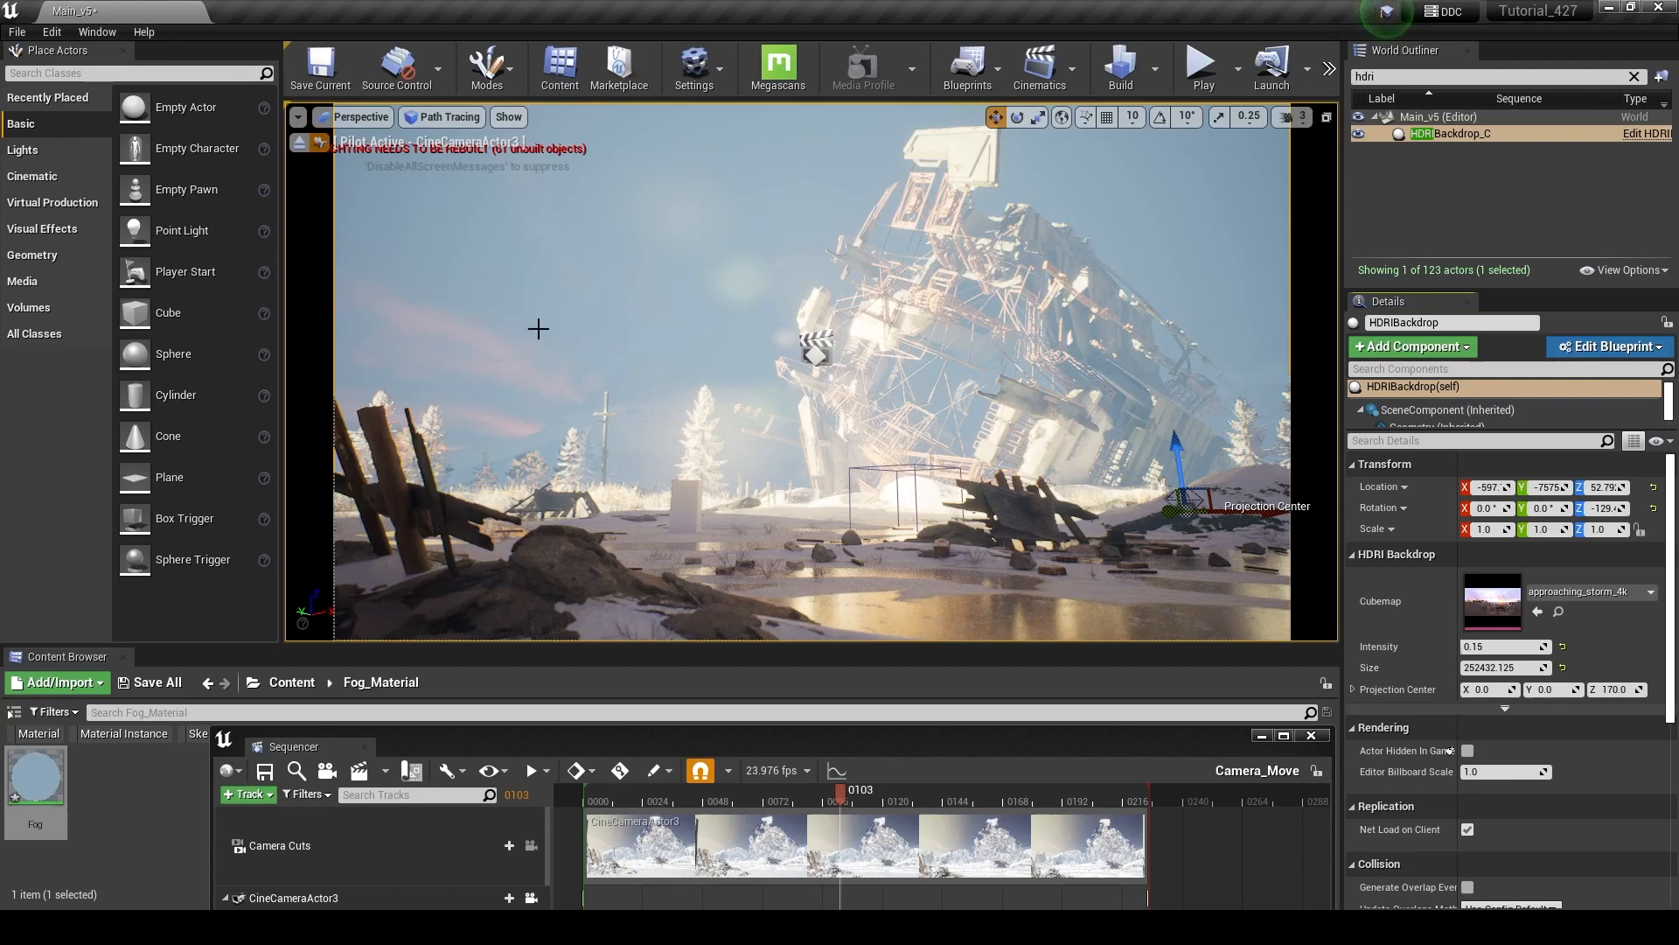
Open the HDRI backdrop's approaching_storm_4k cubemap to examine the texture and its source file browser, and close it without changes
click(1416, 134)
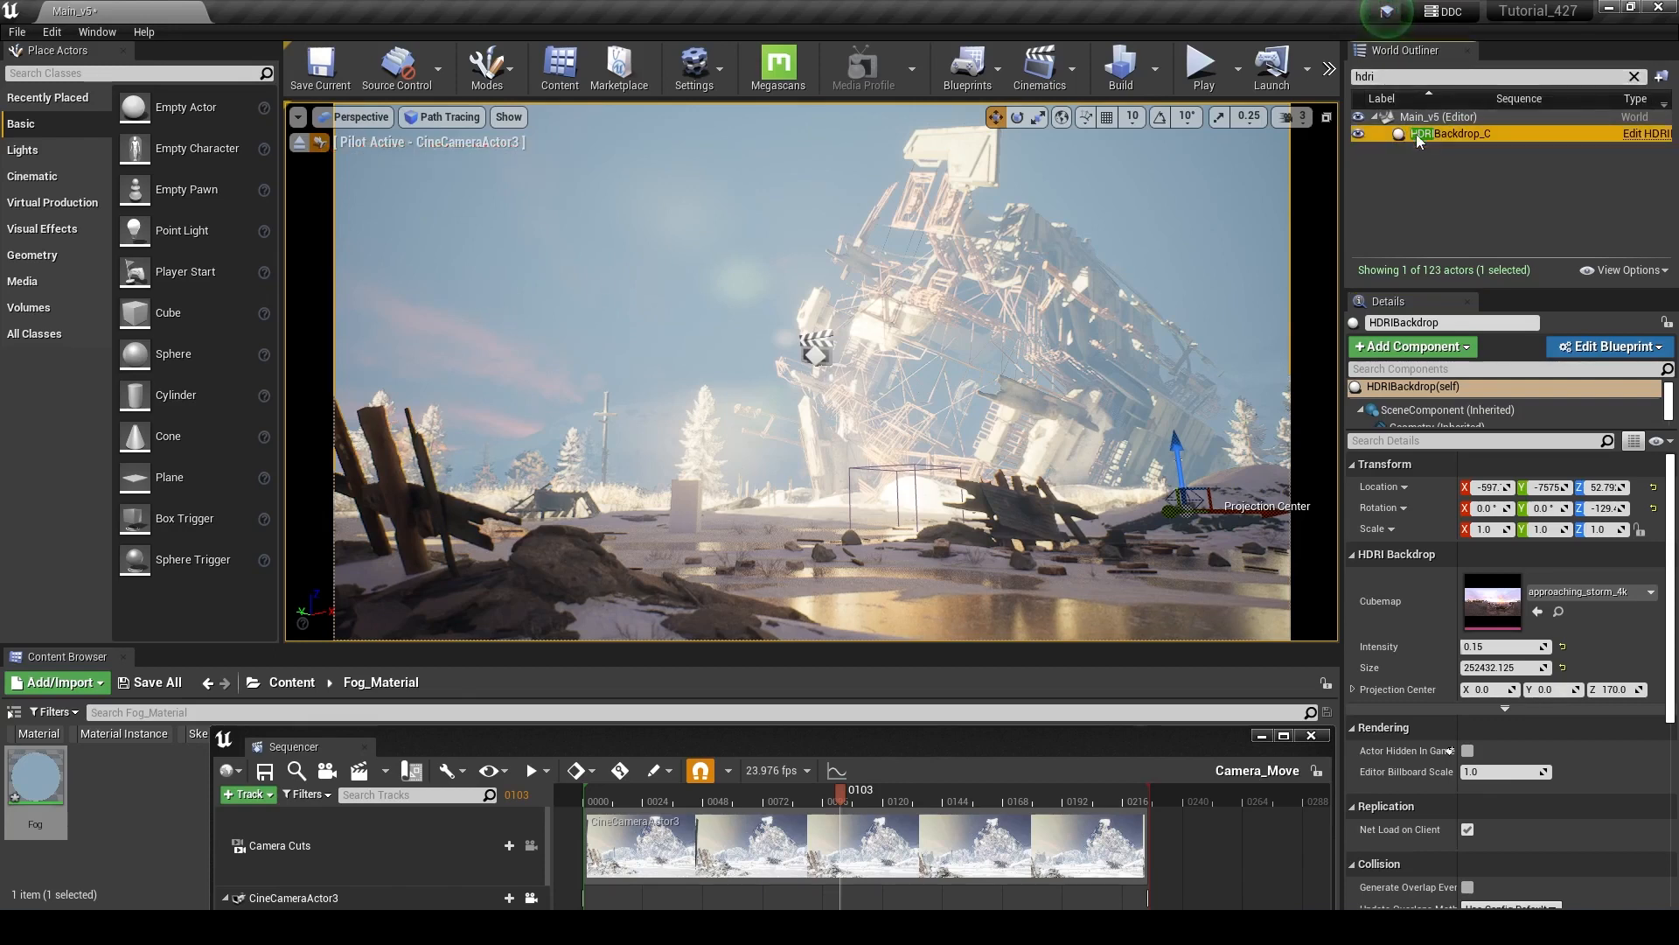
double_click(1502, 607)
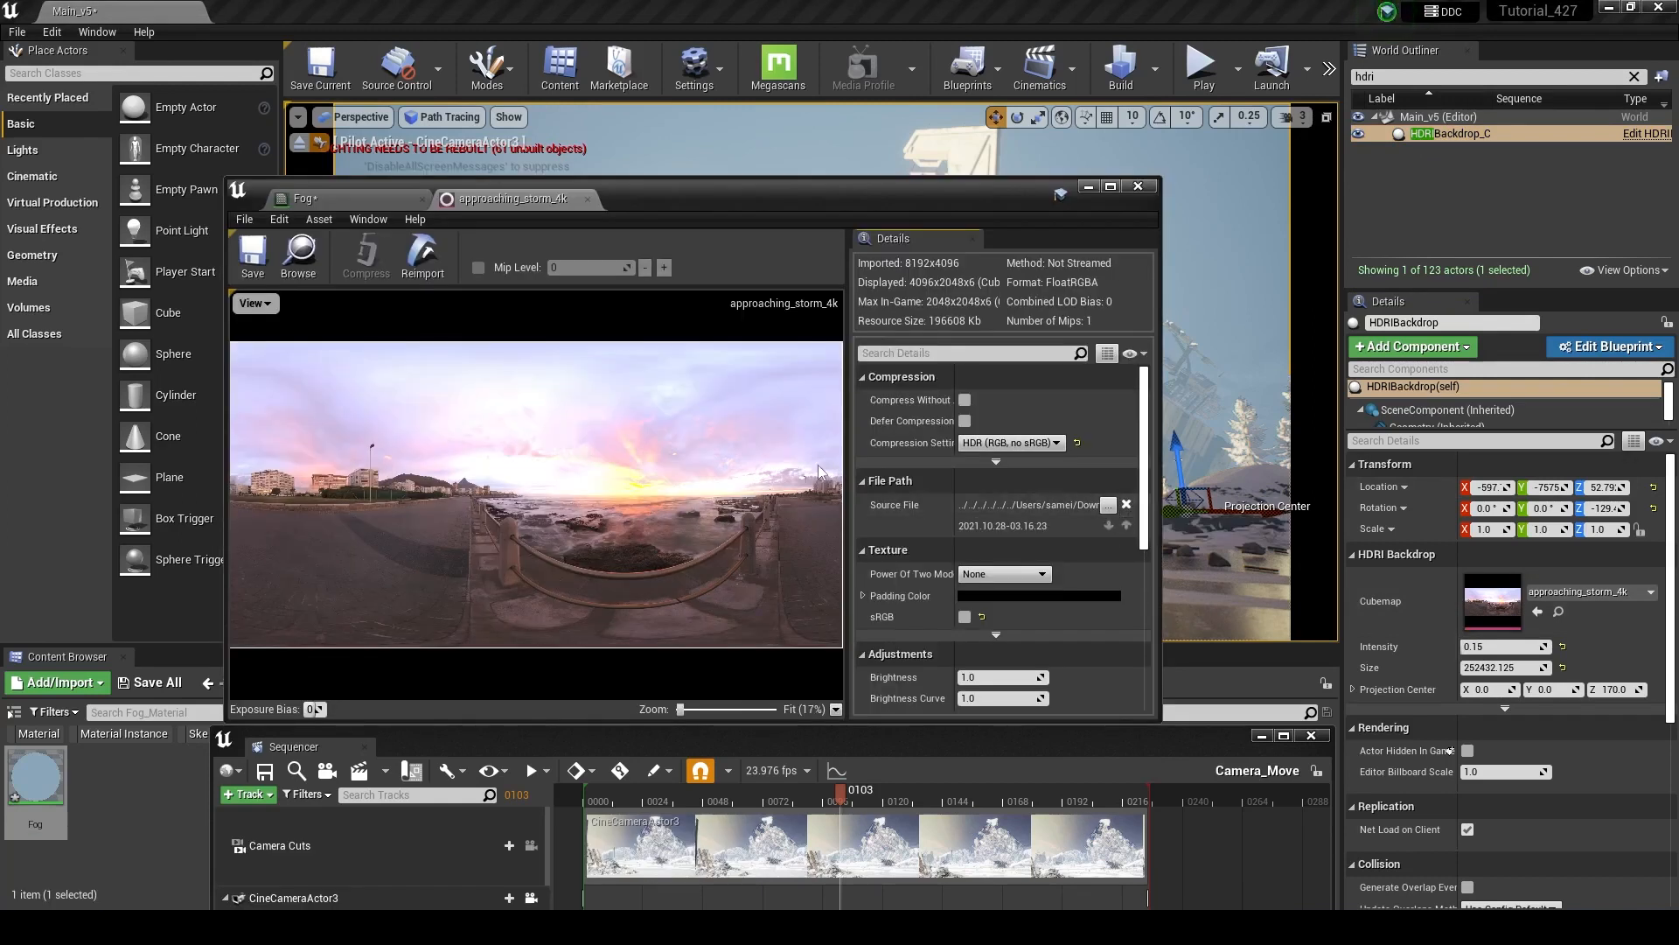
click(1109, 509)
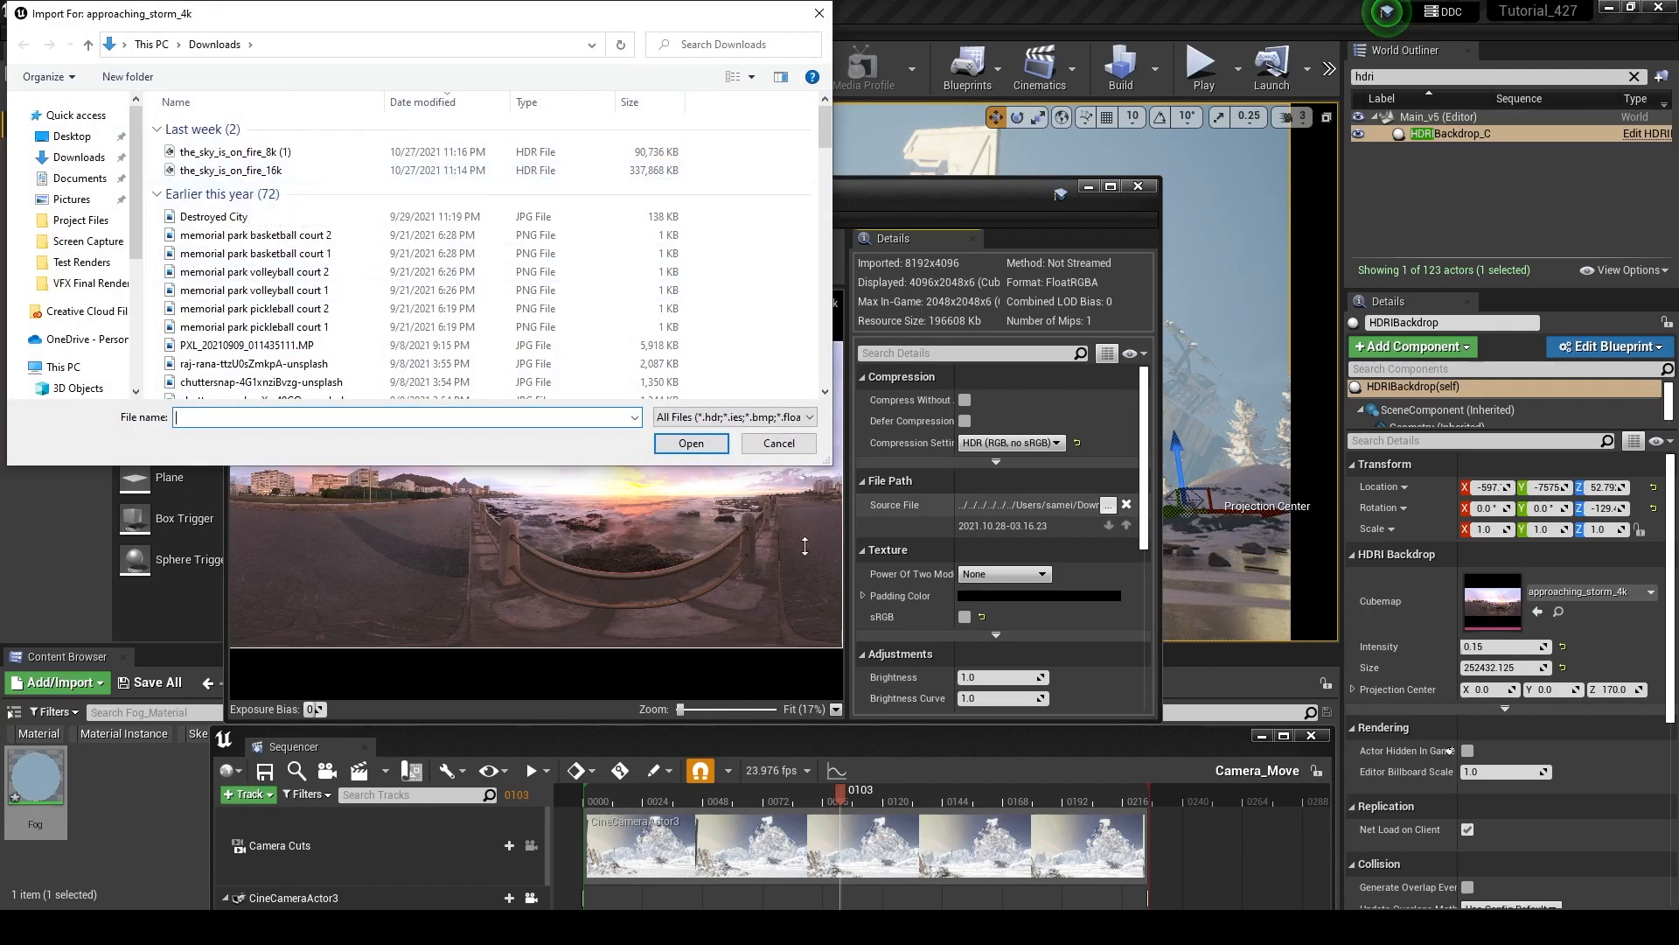
click(780, 443)
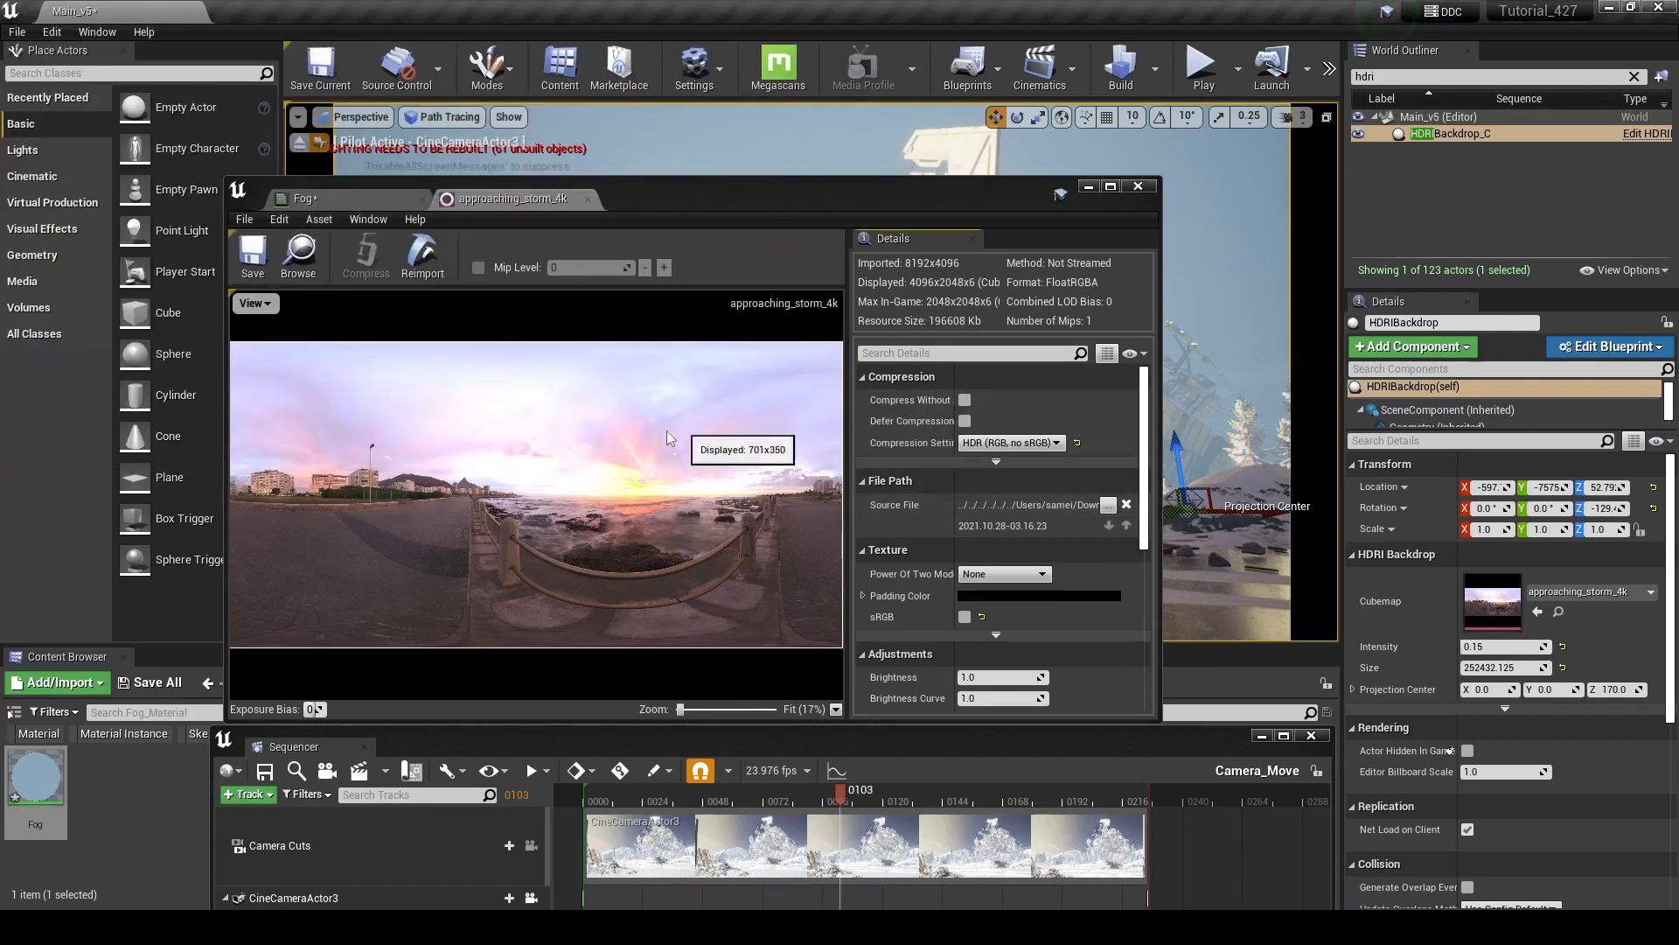
click(1139, 186)
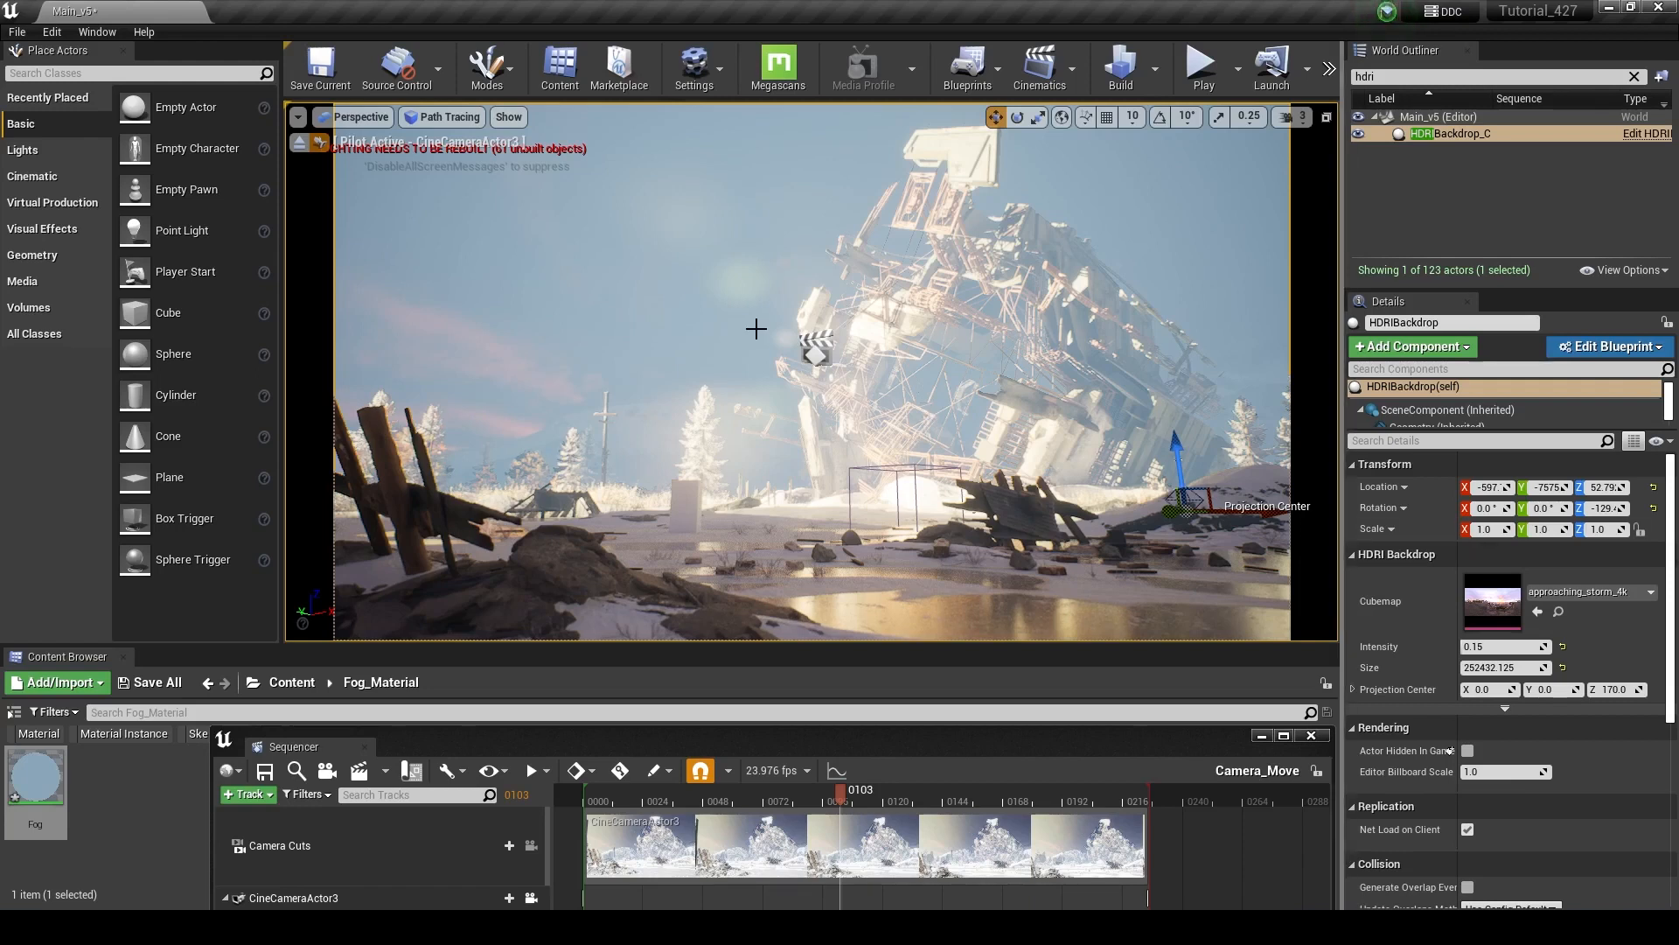
Try rotating the HDRI backdrop about its vertical axis, and undo the rotation
key(e)
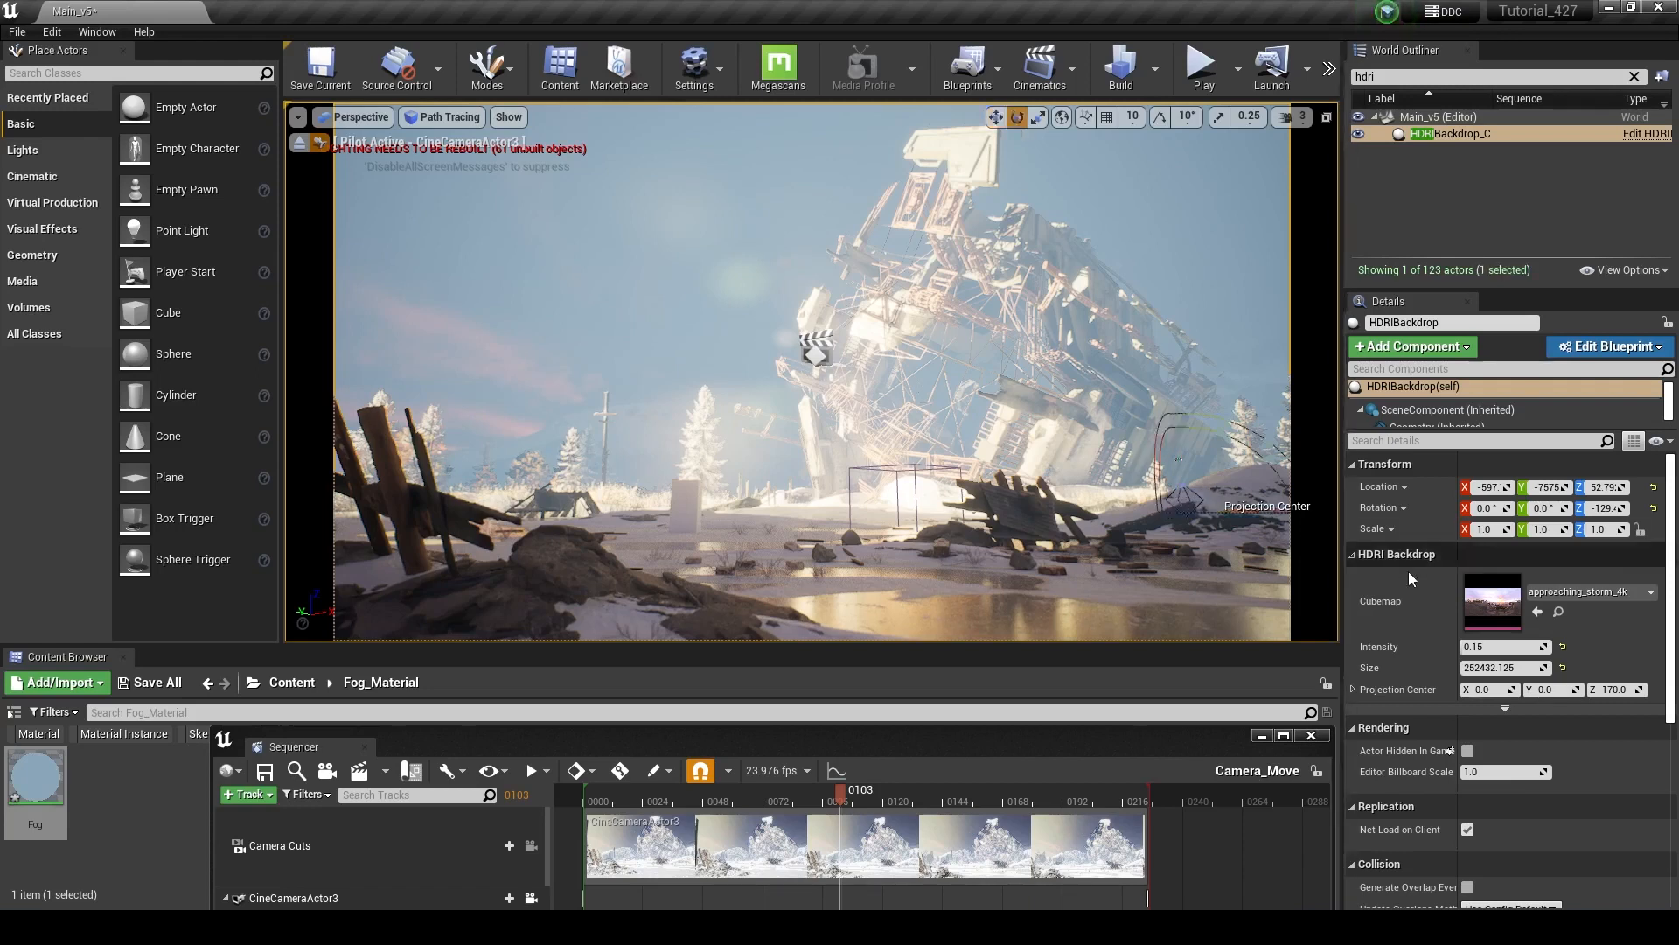
drag(1218, 510, 1172, 521)
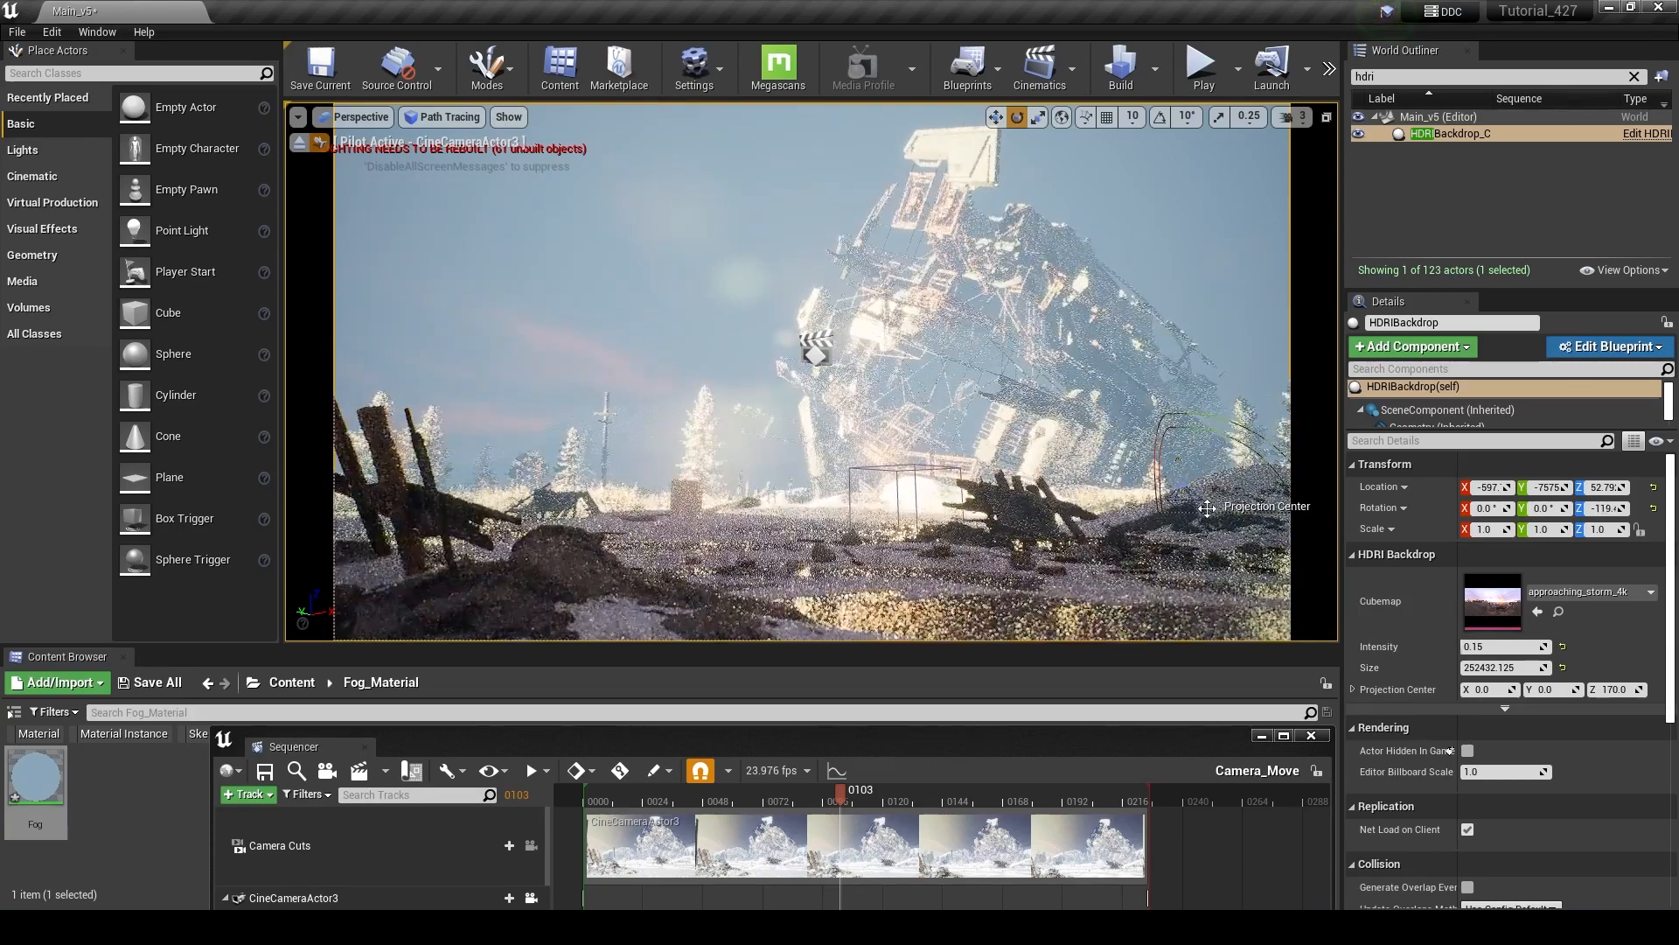
key(ctrl+z)
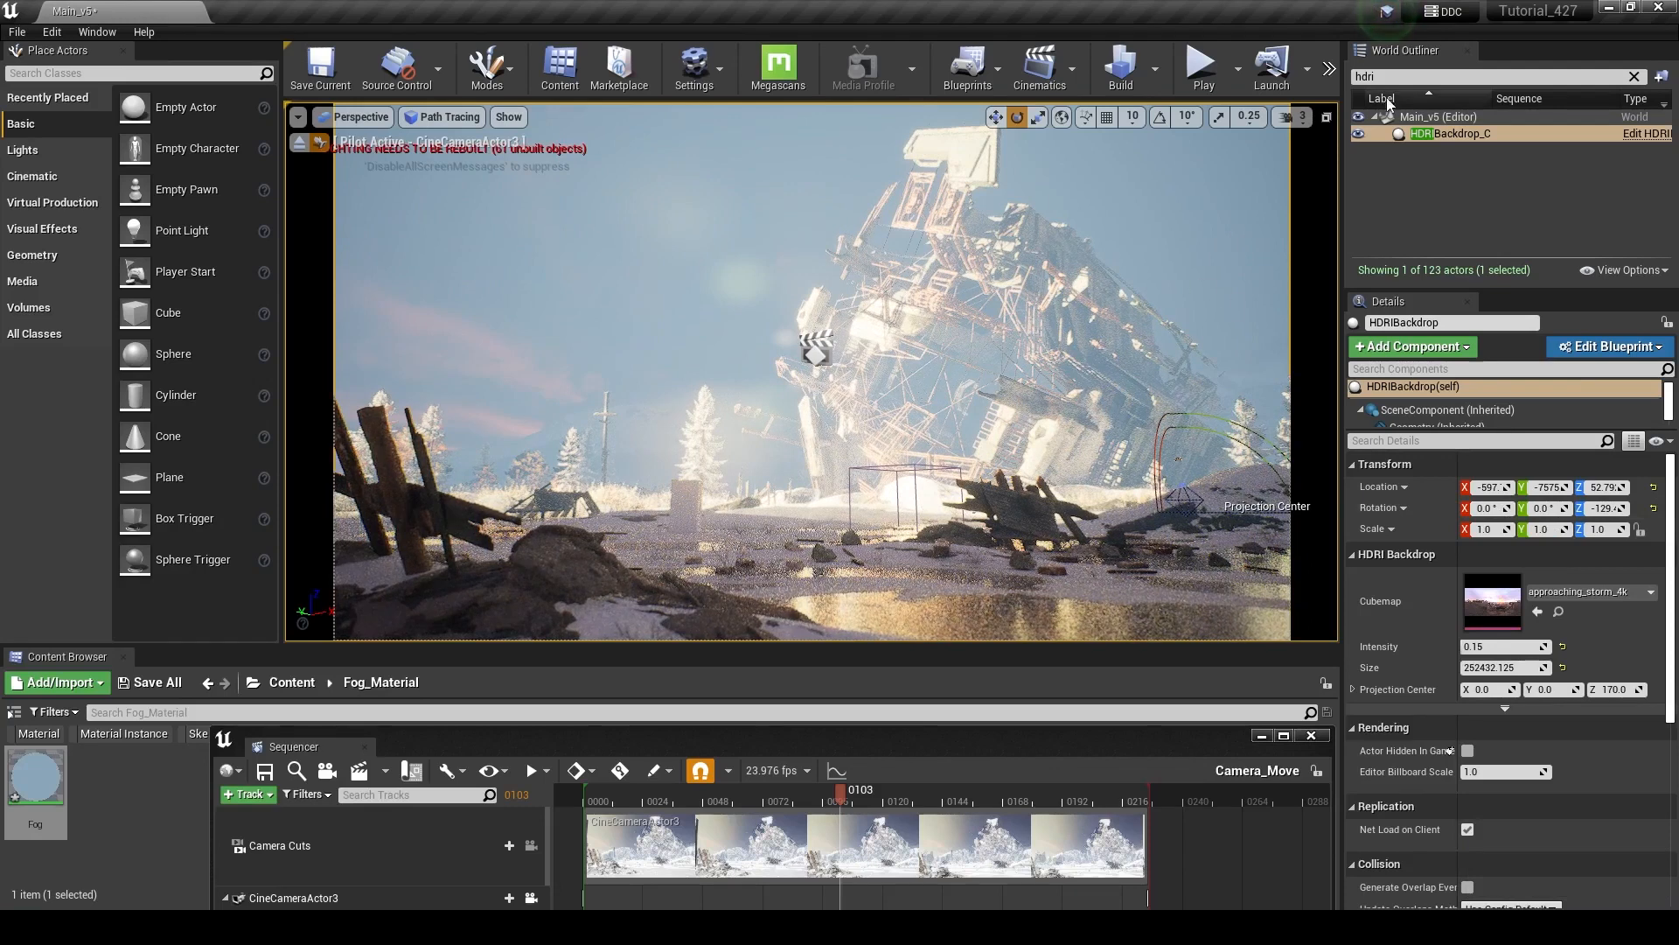
Find the spotlight in the World Outliner by searching for "spotl", and hide it
drag(1425, 77, 1238, 98)
text(s)
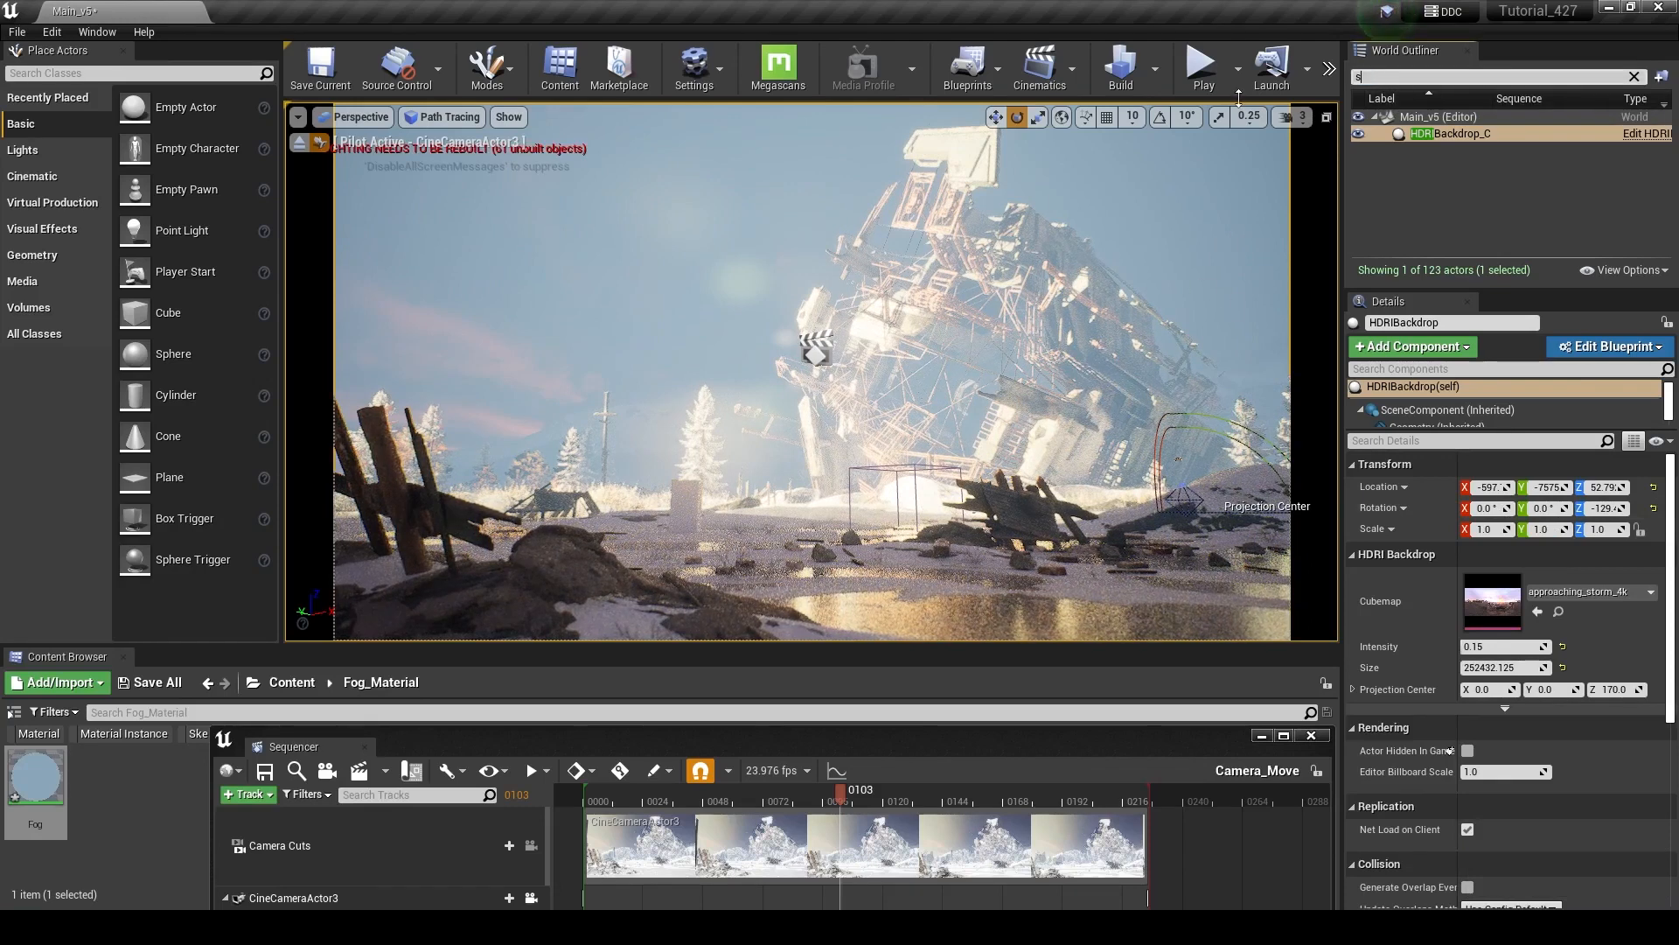
text(potl)
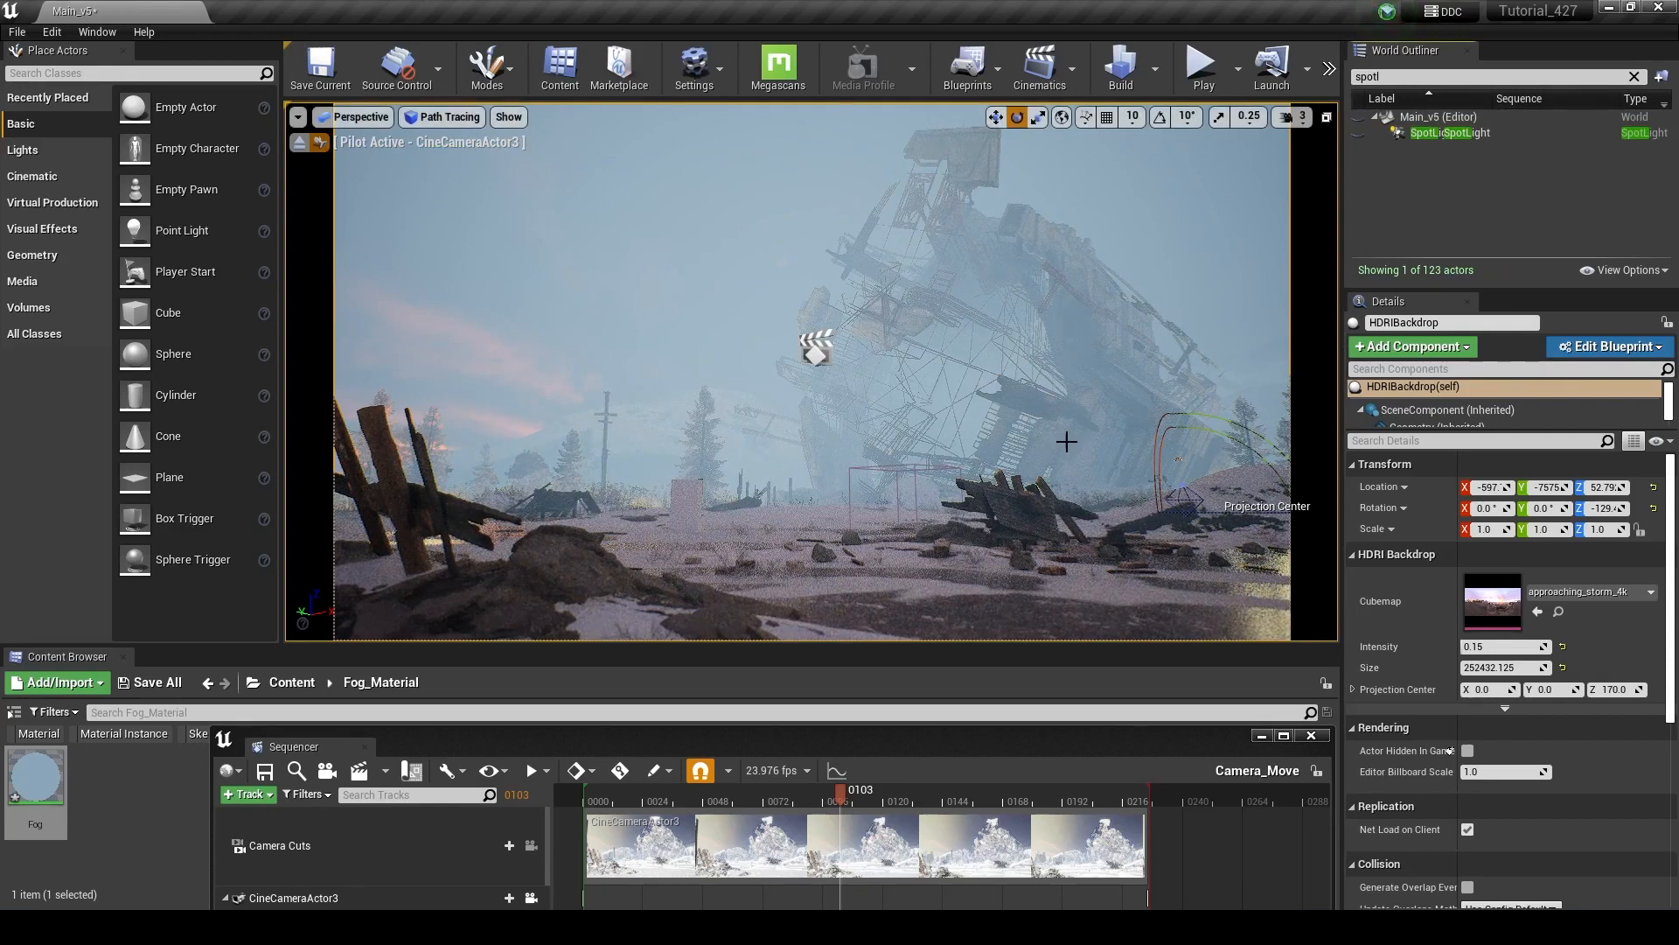
Find the directional light by searching the World Outliner for "direction", make it visible and duplicate it
key(BackSpace)
key(BackSpace)
key(BackSpace)
key(BackSpace)
key(BackSpace)
text(direction)
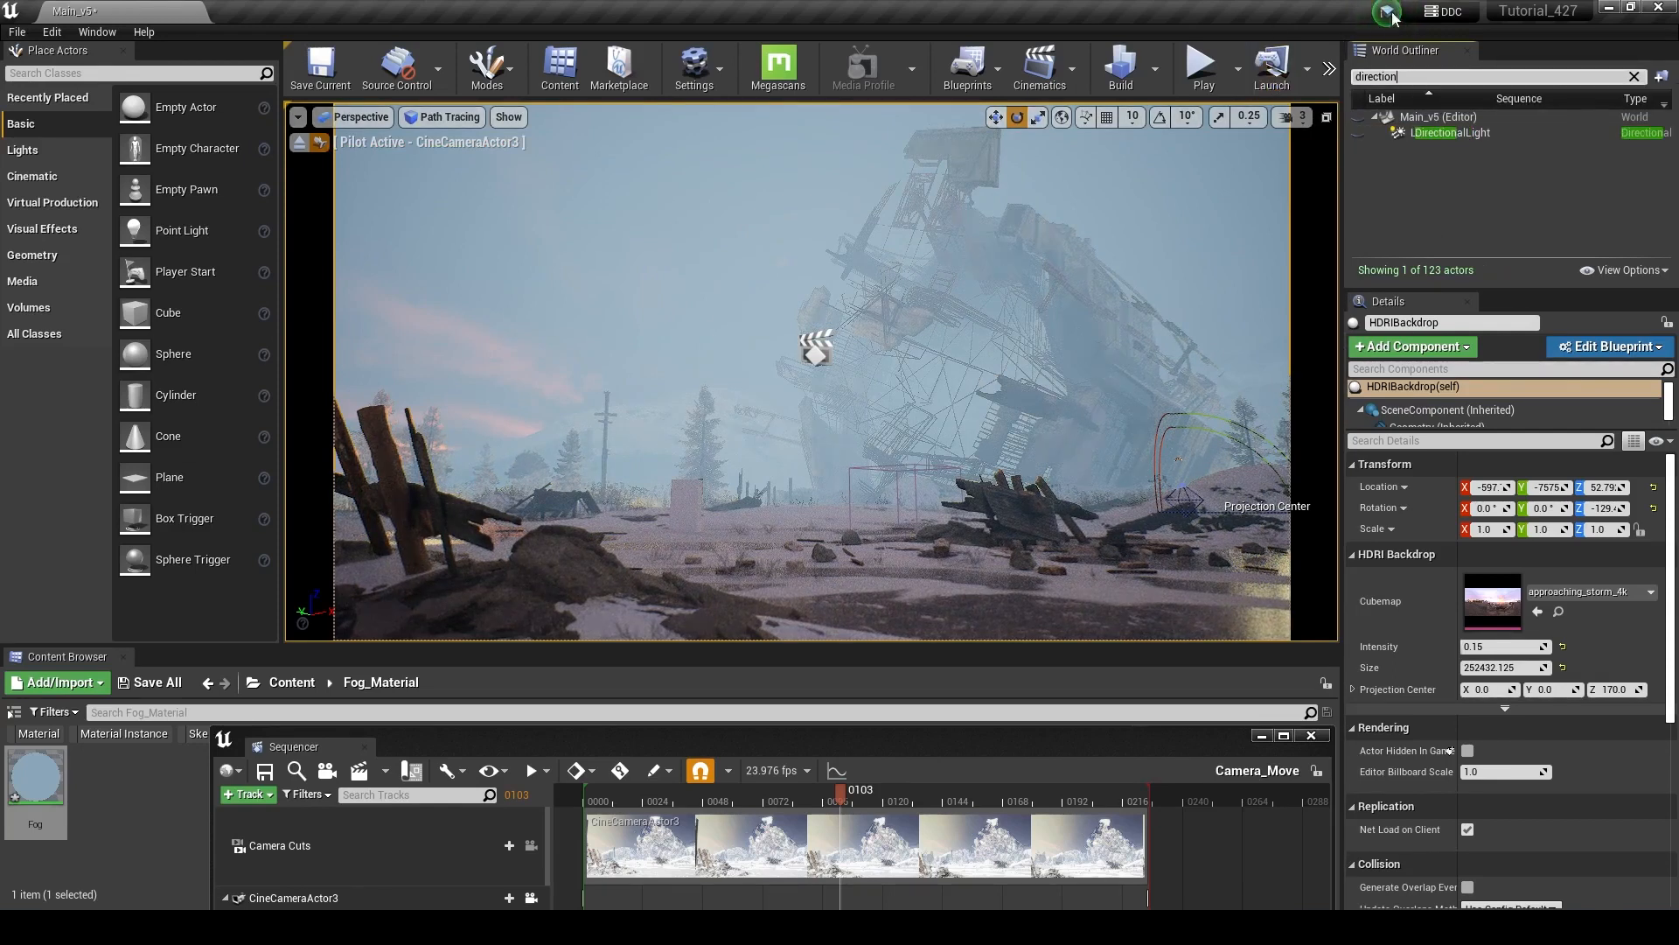
click(1424, 133)
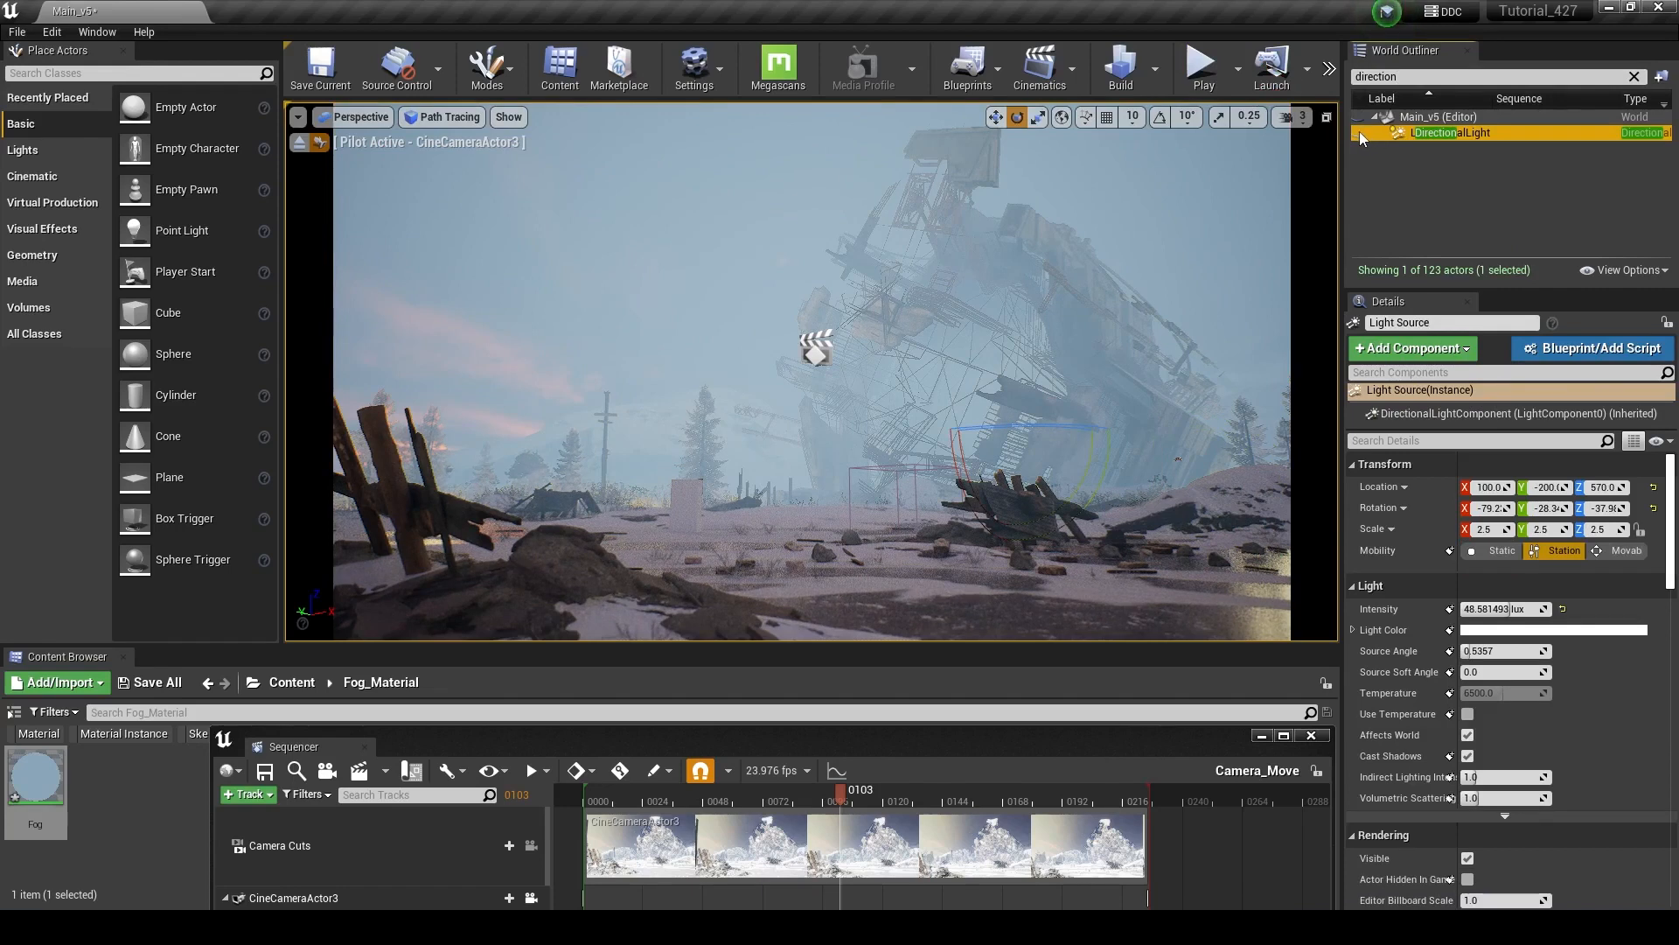
click(1360, 133)
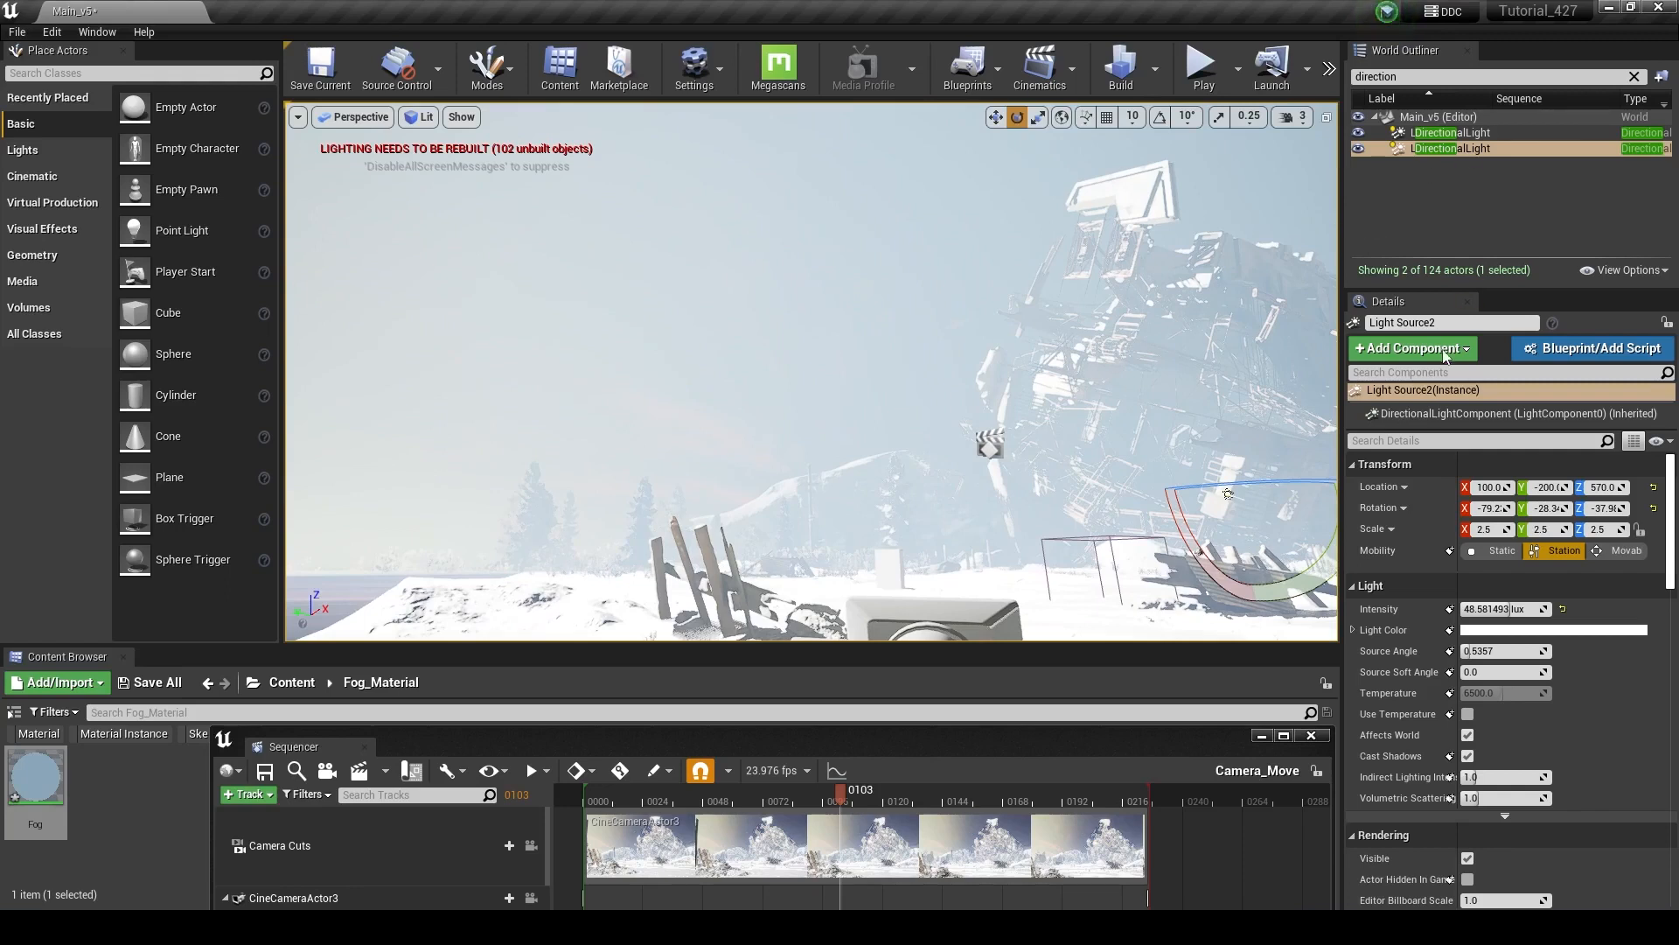
Rotate the duplicated directional light to about -42.8°, -28.1° and 64.3° in X, Y and Z
right_drag(843, 334, 869, 357)
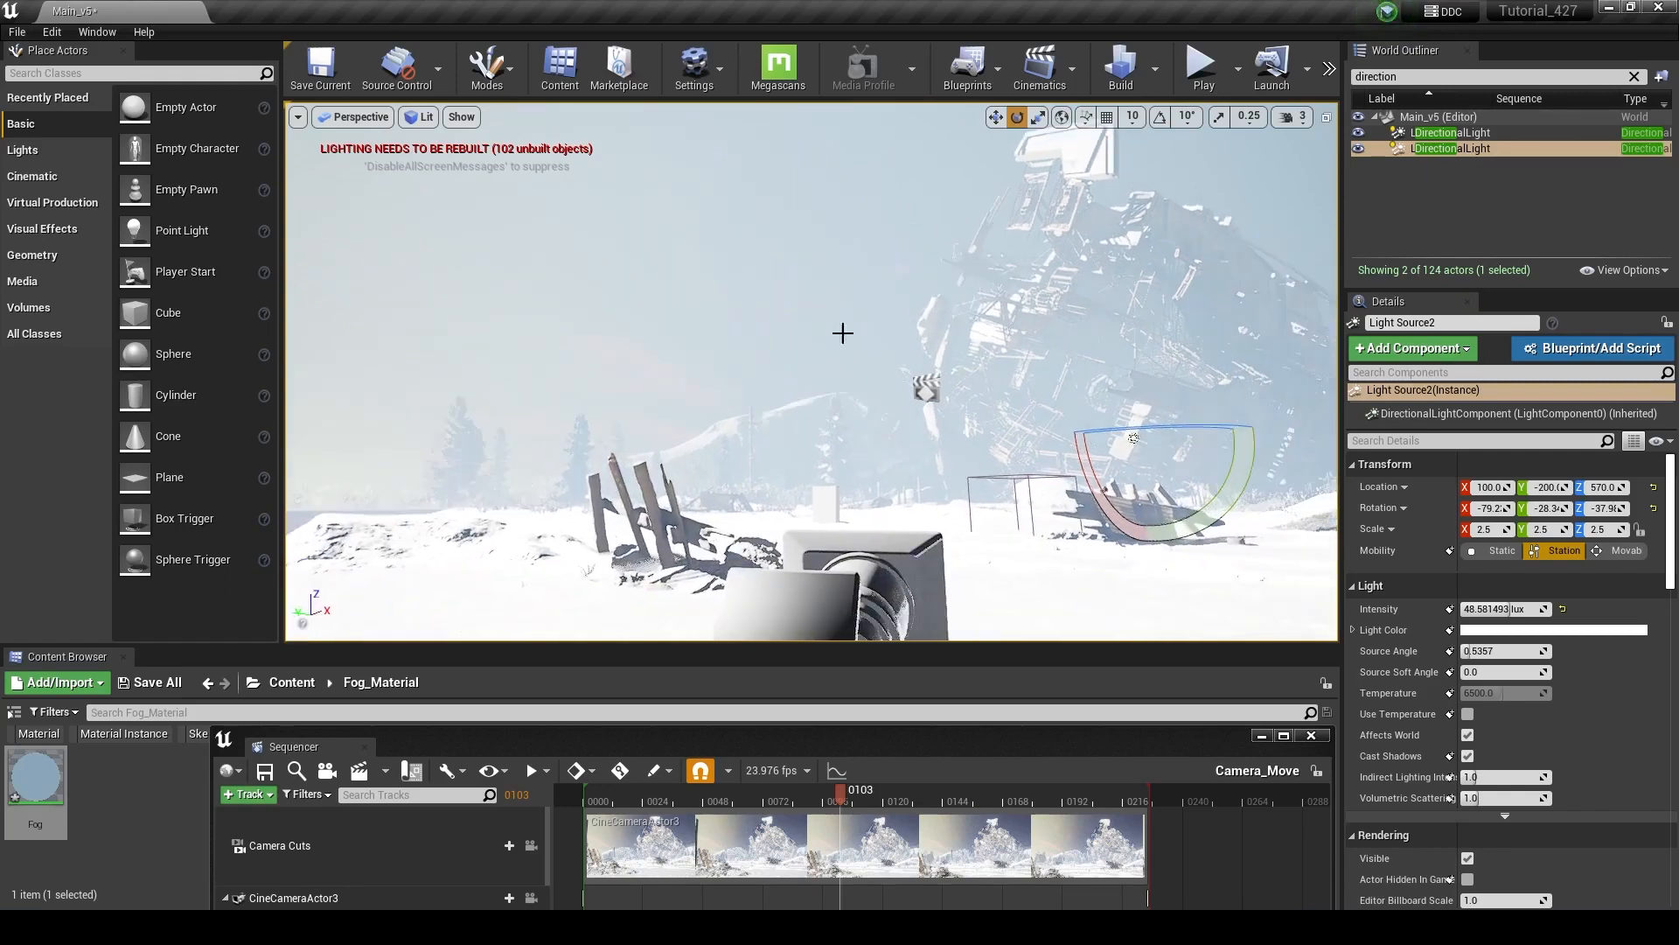
right_drag(1091, 377, 1154, 381)
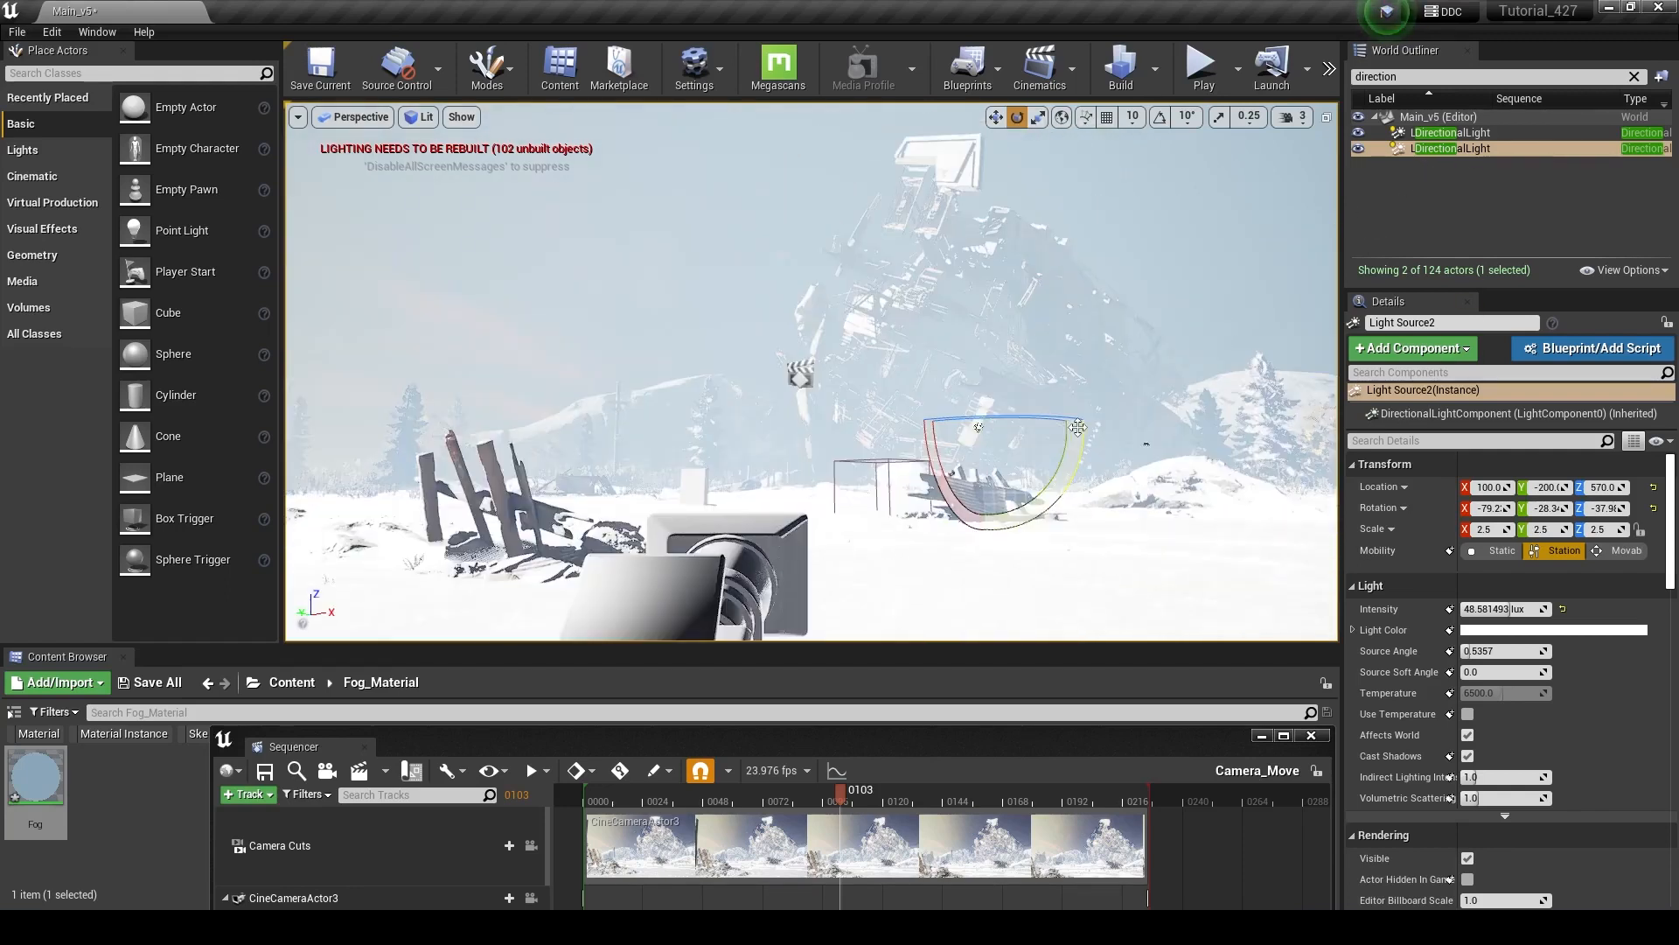
drag(1076, 431, 1081, 436)
key(d)
right_drag(1081, 436, 1010, 429)
drag(1081, 436, 971, 477)
key(s)
mouse_move(953, 527)
right_down()
mouse_move(1085, 530)
mouse_move(979, 528)
right_up()
drag(953, 527, 975, 461)
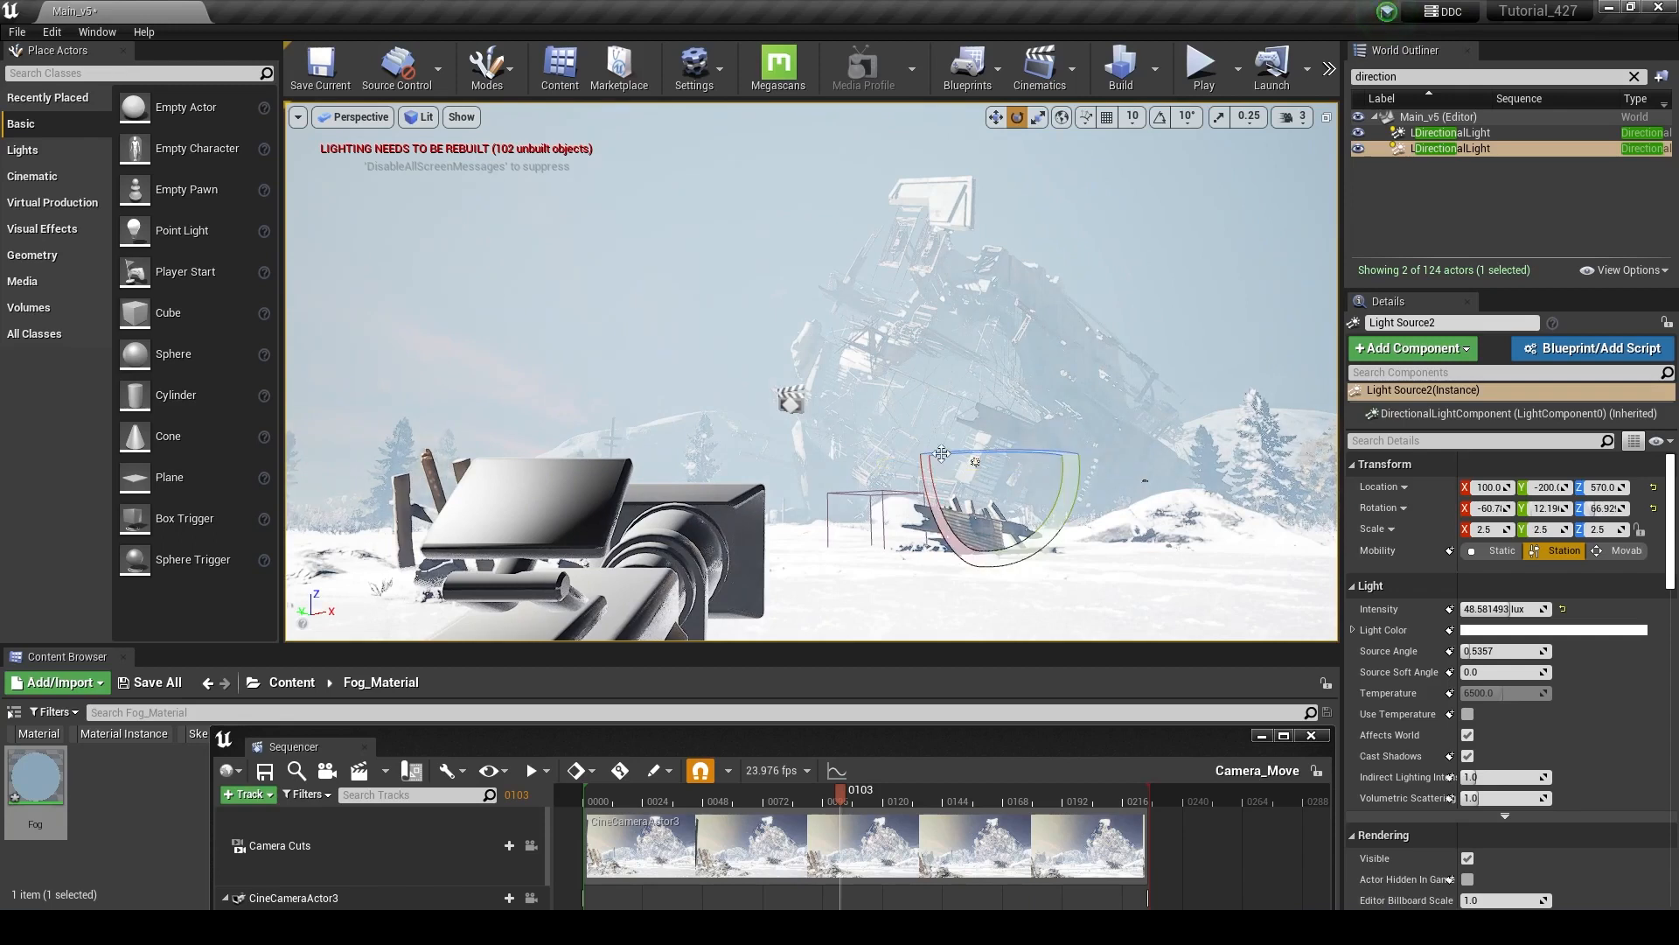
drag(947, 535, 968, 572)
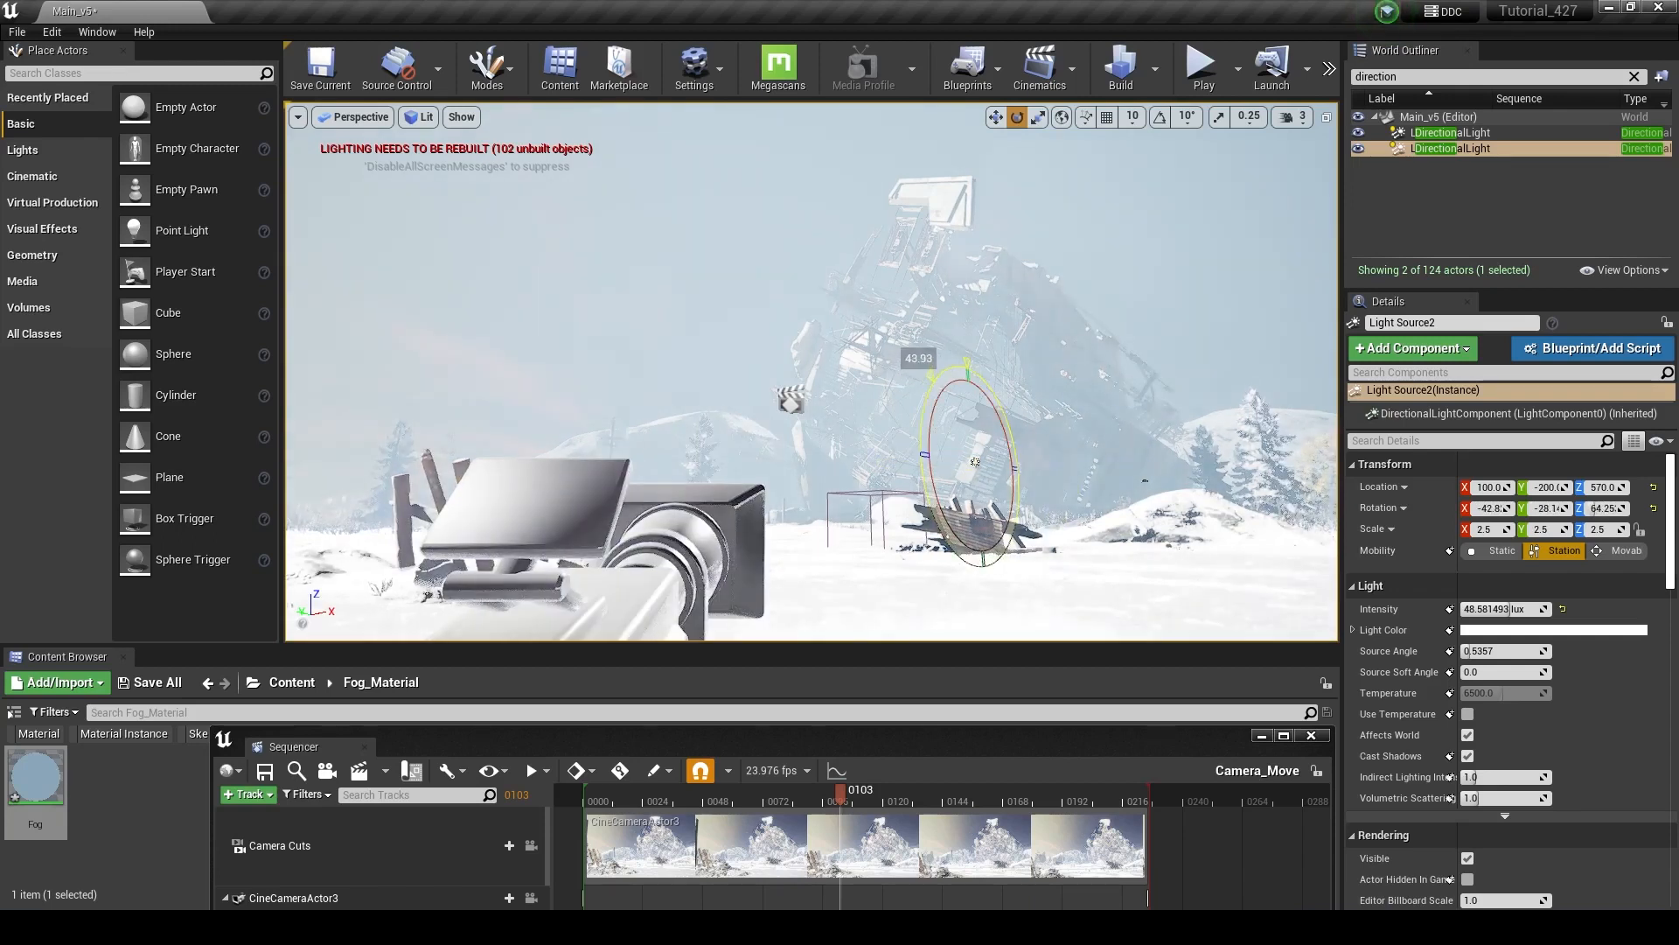
Filter the World Outliner by "light", hide the original directional light, and rotate the duplicate to about -25.6°, -29.3° and 61.5°
drag(1428, 78, 1299, 98)
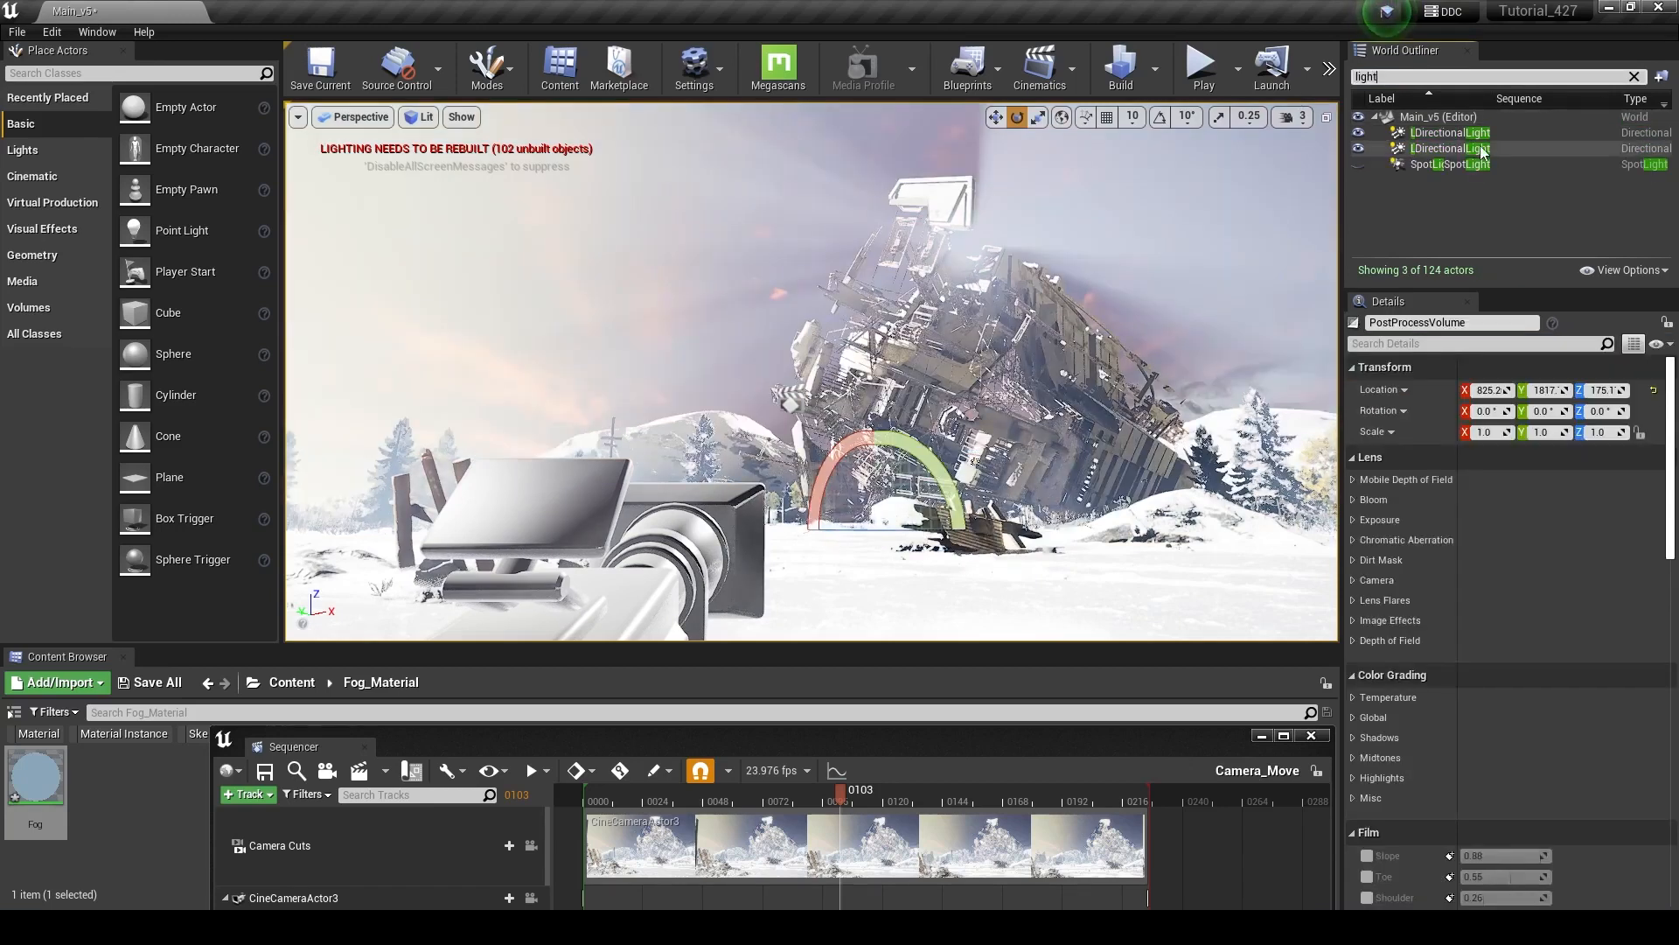
click(1484, 150)
click(1357, 133)
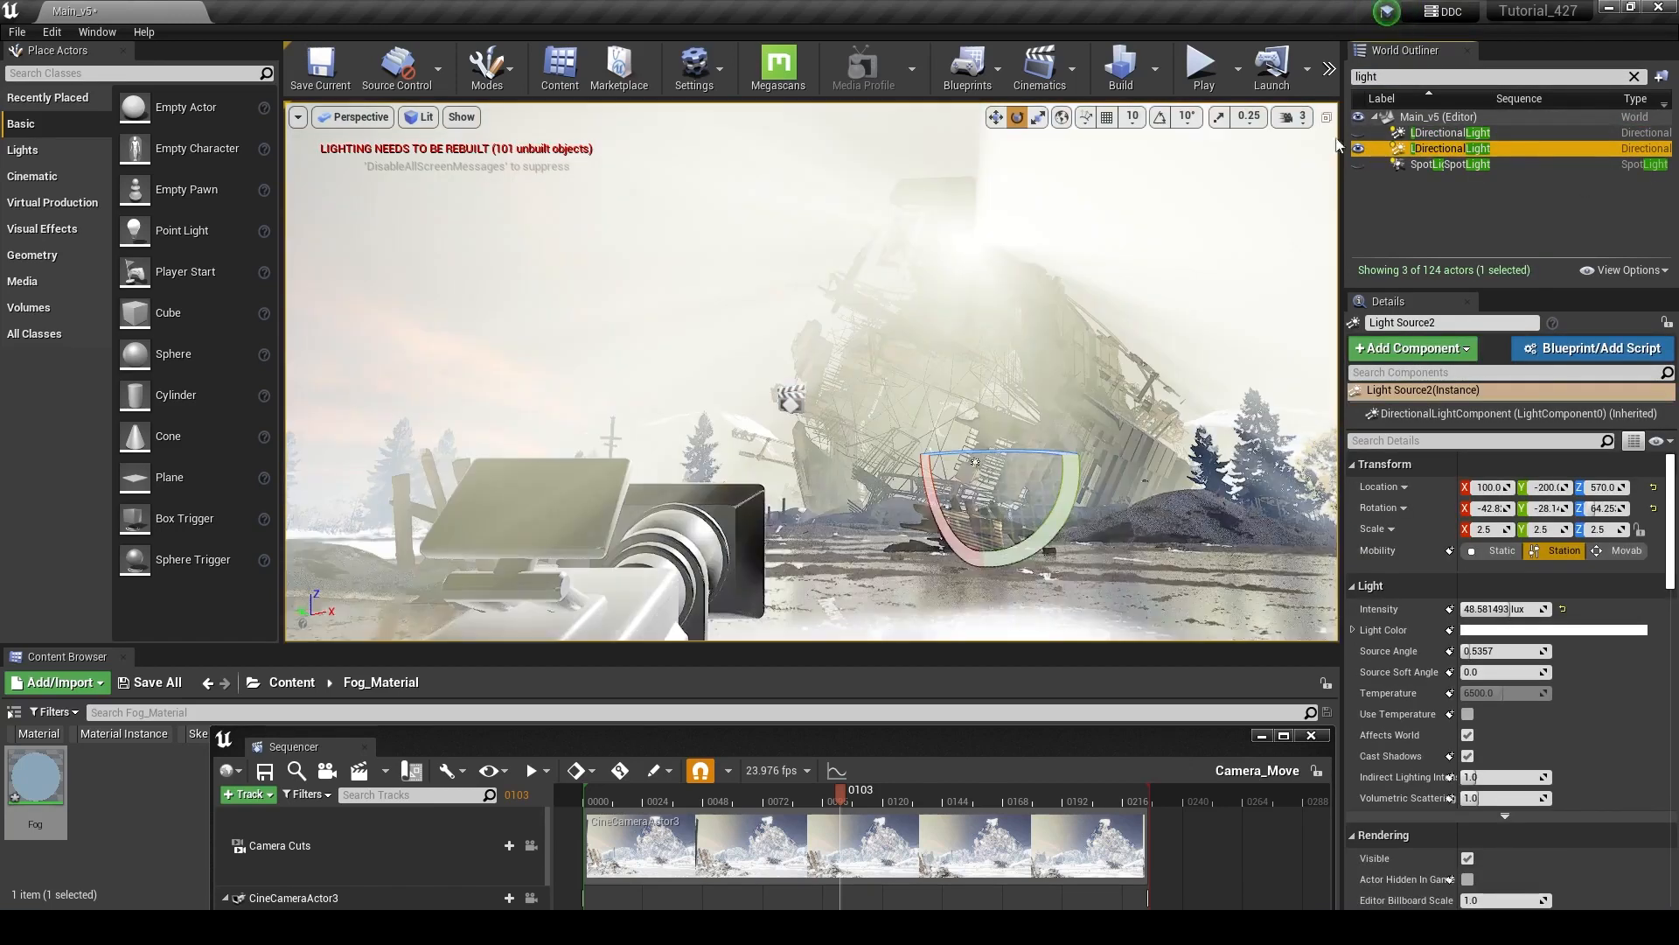
drag(988, 450, 1093, 463)
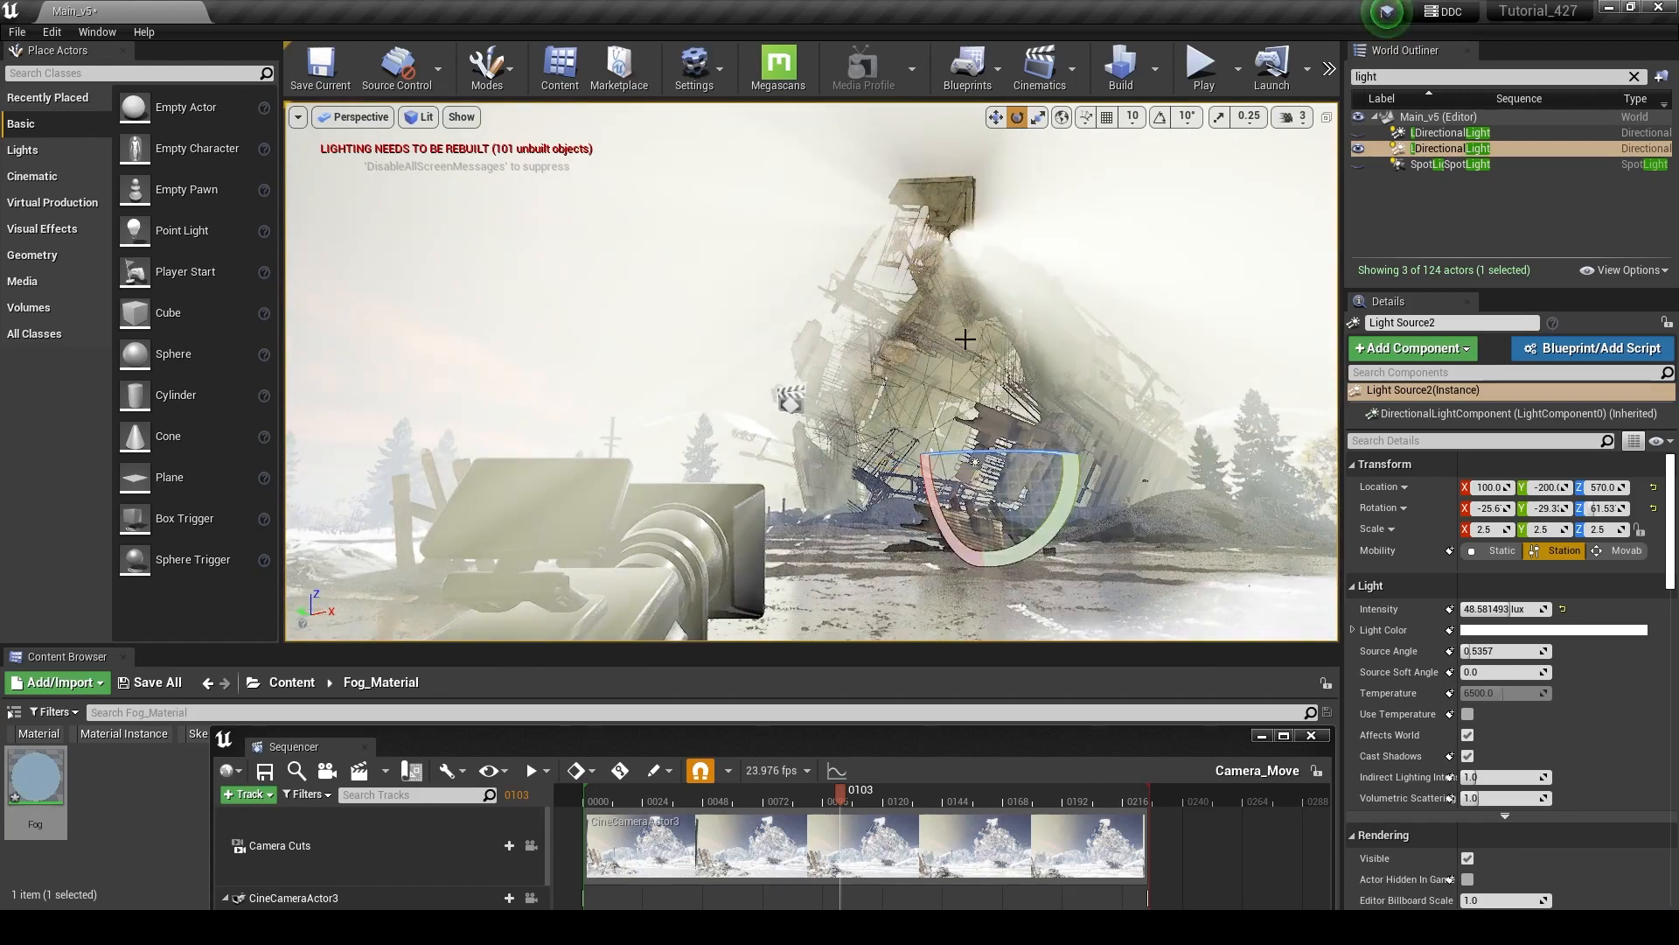
Set the duplicated directional light's intensity to 150 lux, and fine-tune the value from there
mouse_move(1504, 610)
mouse_down()
mouse_move(1464, 610)
mouse_move(1546, 610)
mouse_move(1478, 608)
mouse_up()
click(1482, 607)
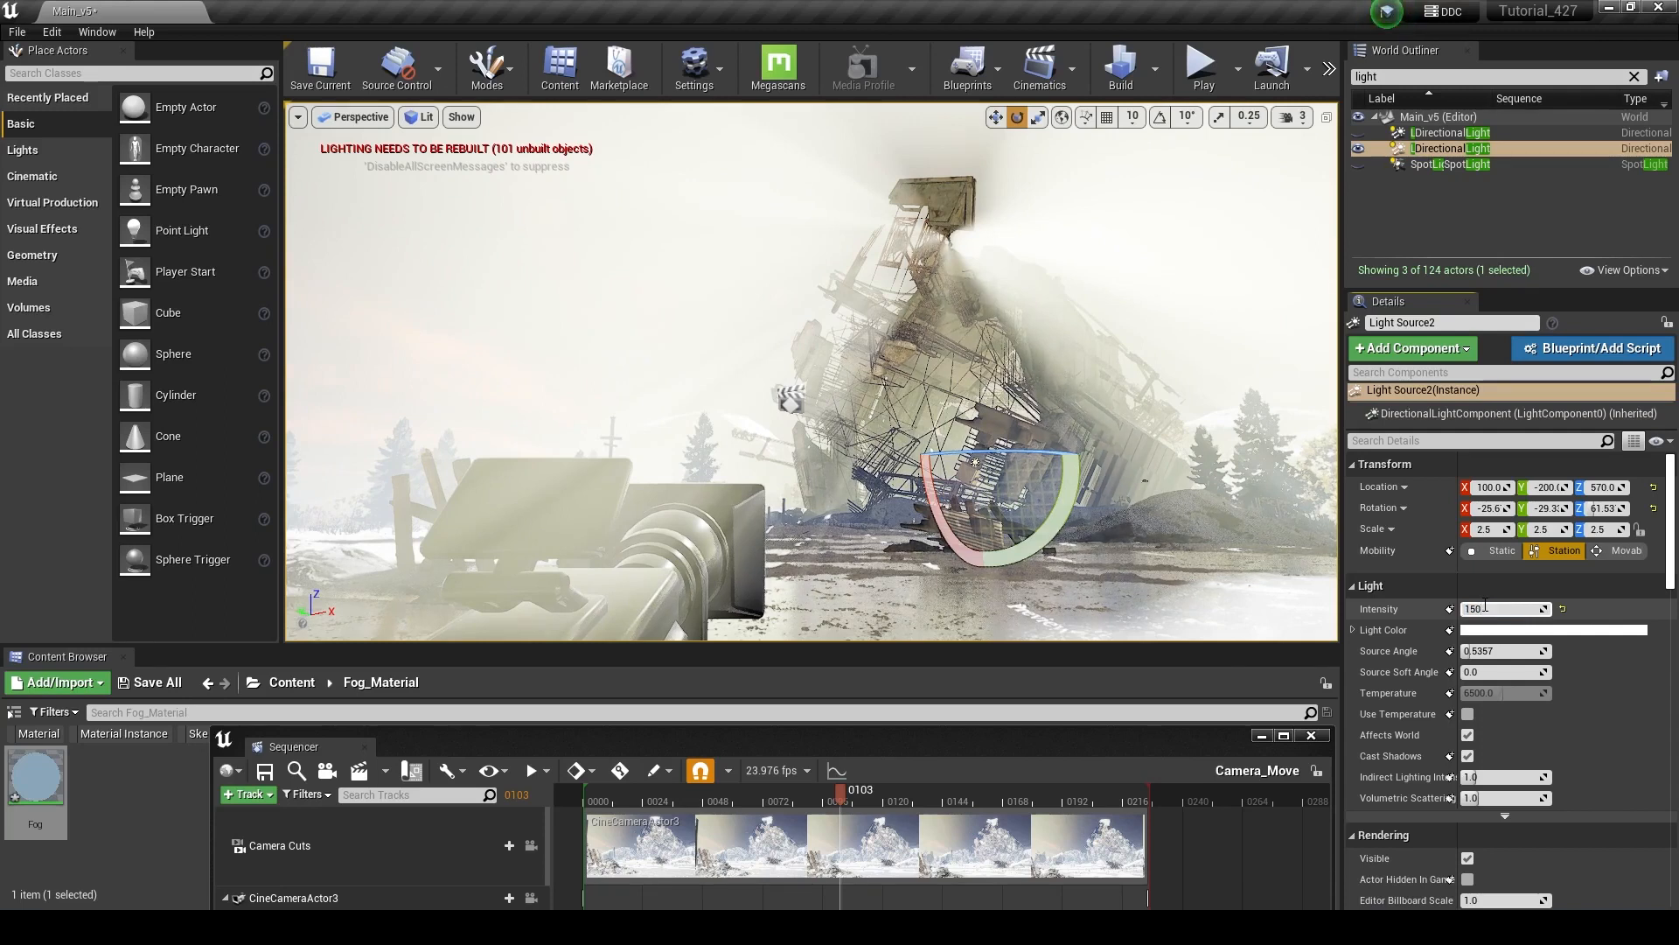
text(150.)
key(Return)
drag(1545, 609, 1500, 609)
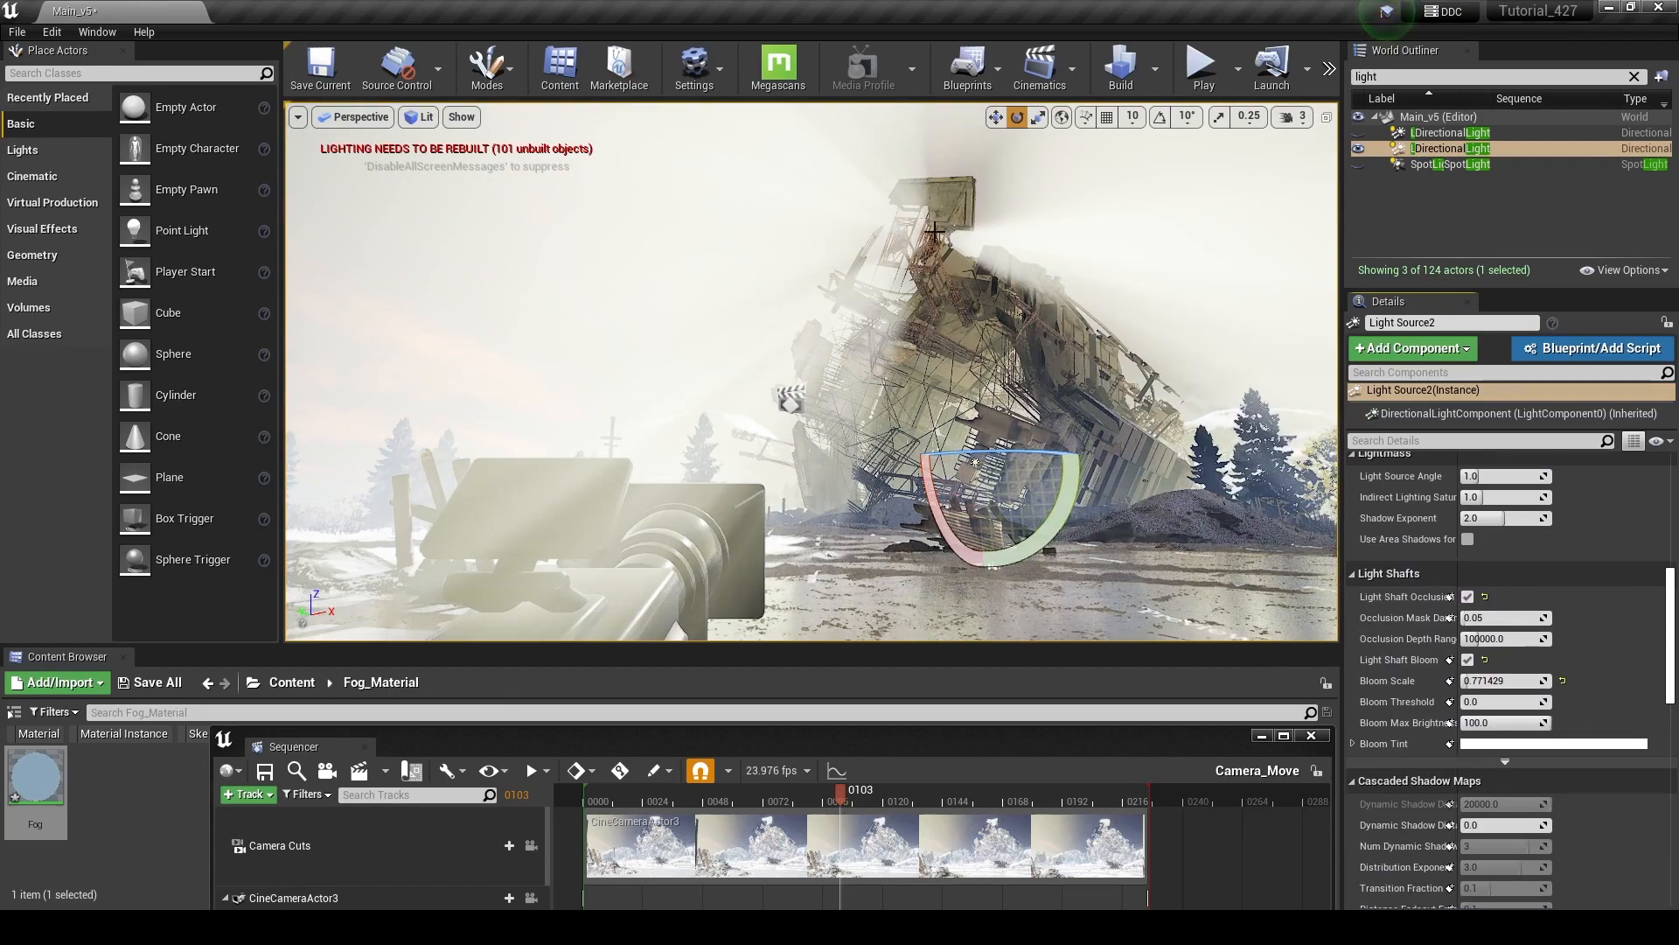
Turn off Light Shaft Occlusion and Light Shaft Bloom on the duplicated directional light, and adjust its rotation slightly
drag(987, 456, 1015, 458)
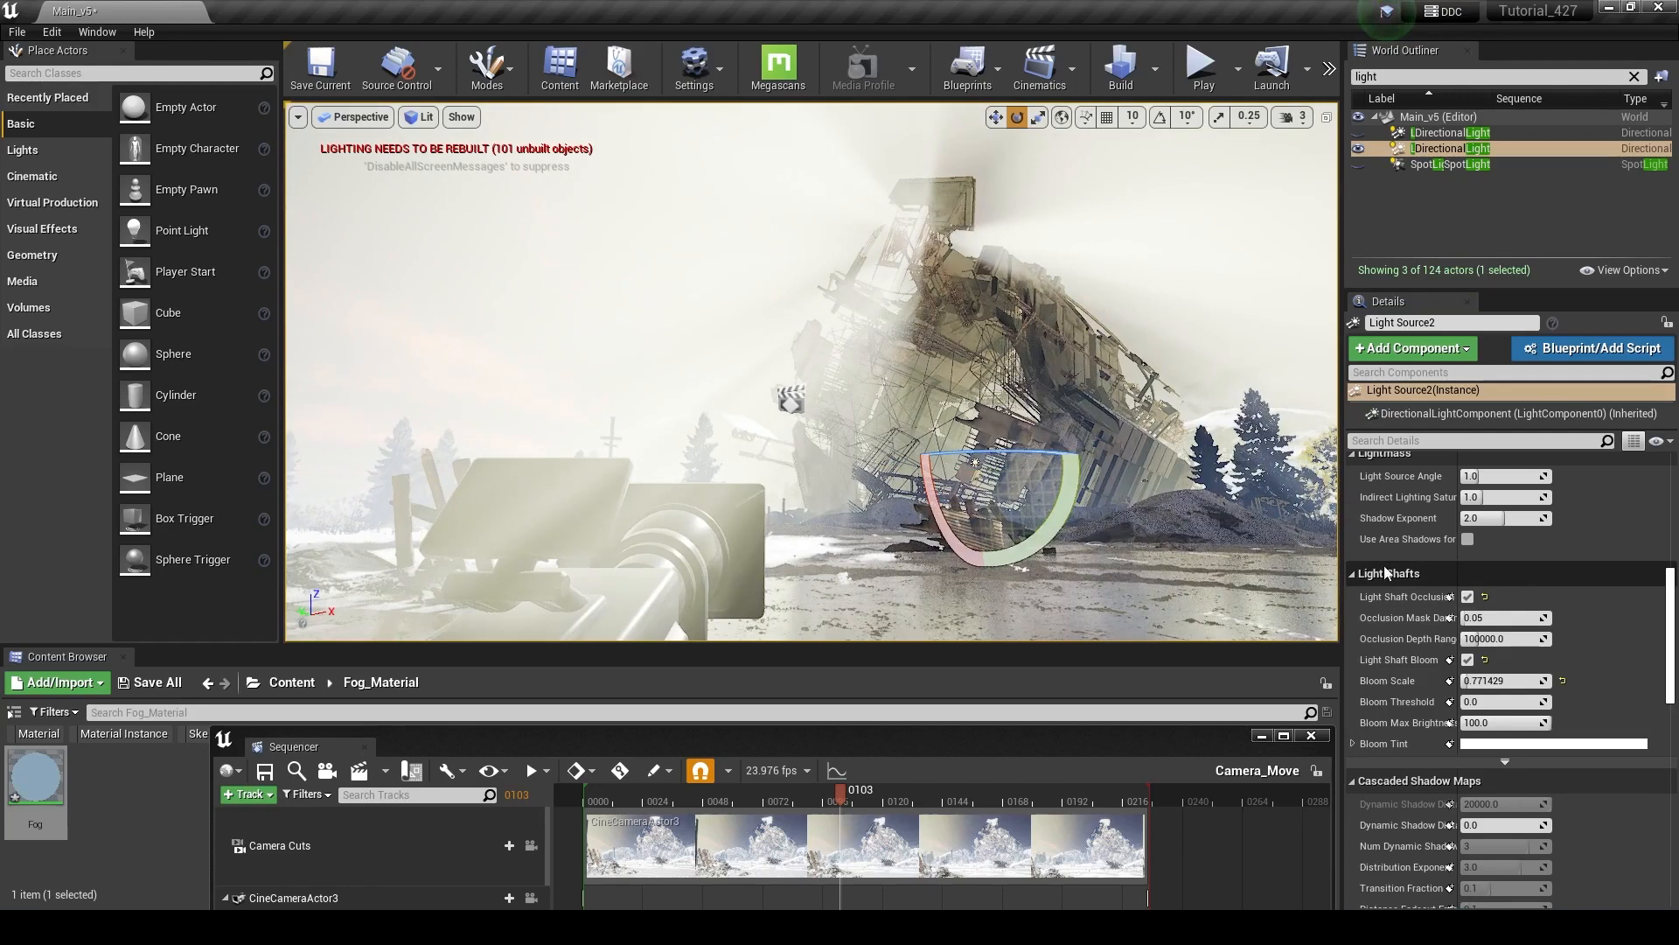
click(1352, 574)
click(1352, 574)
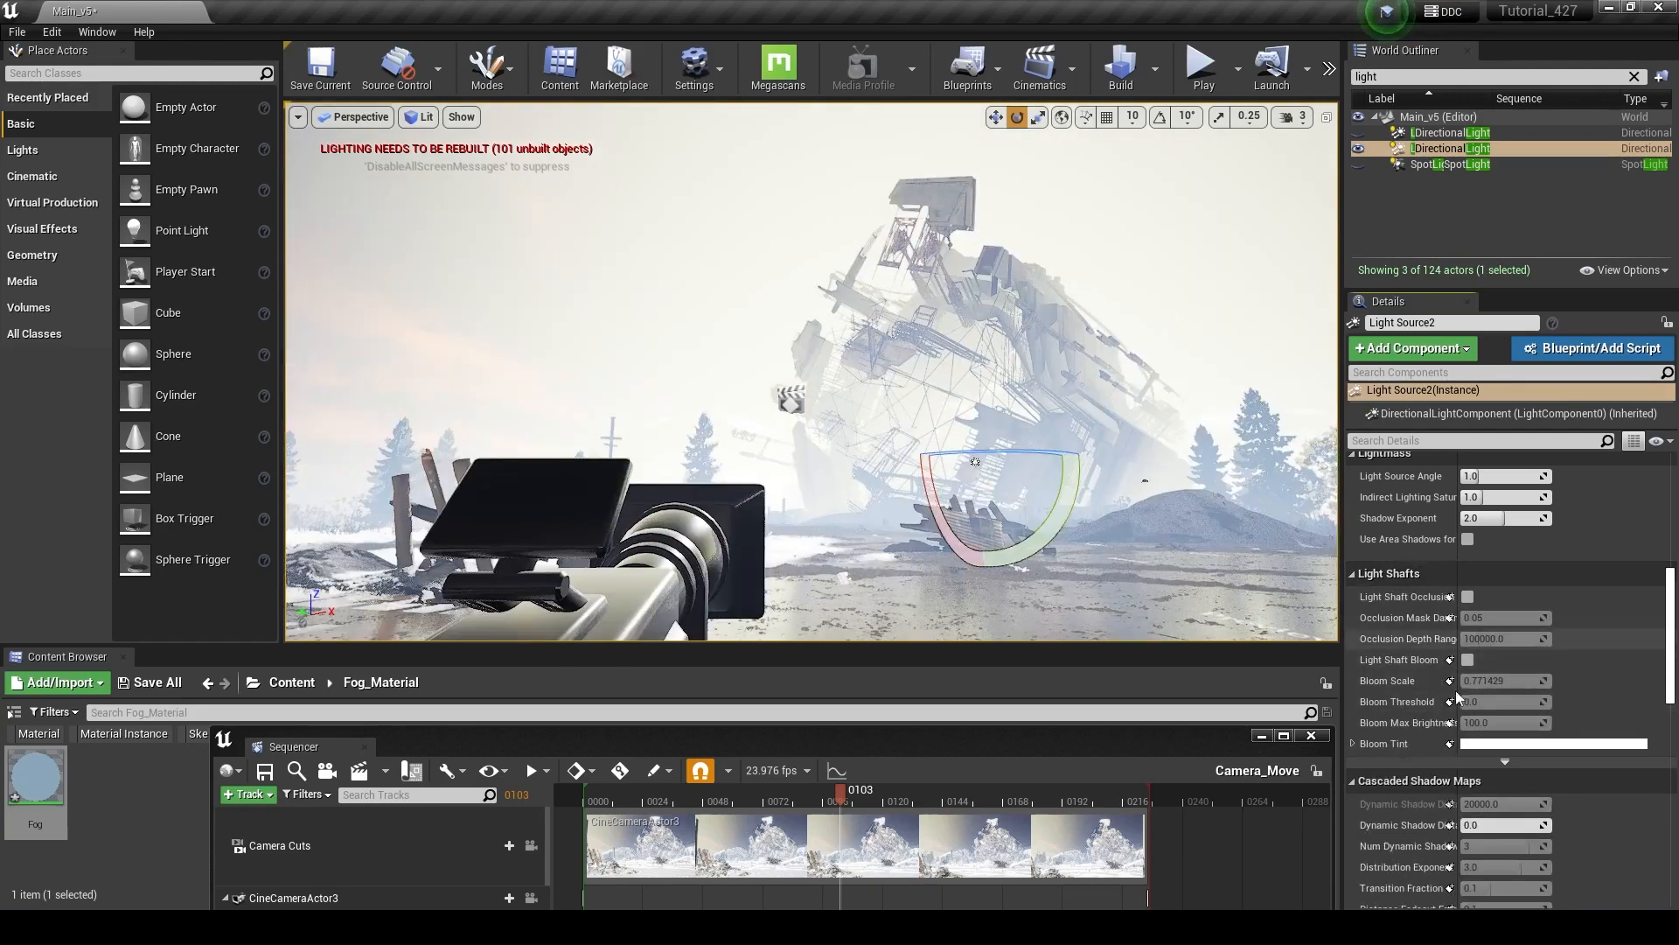
drag(941, 495, 1104, 499)
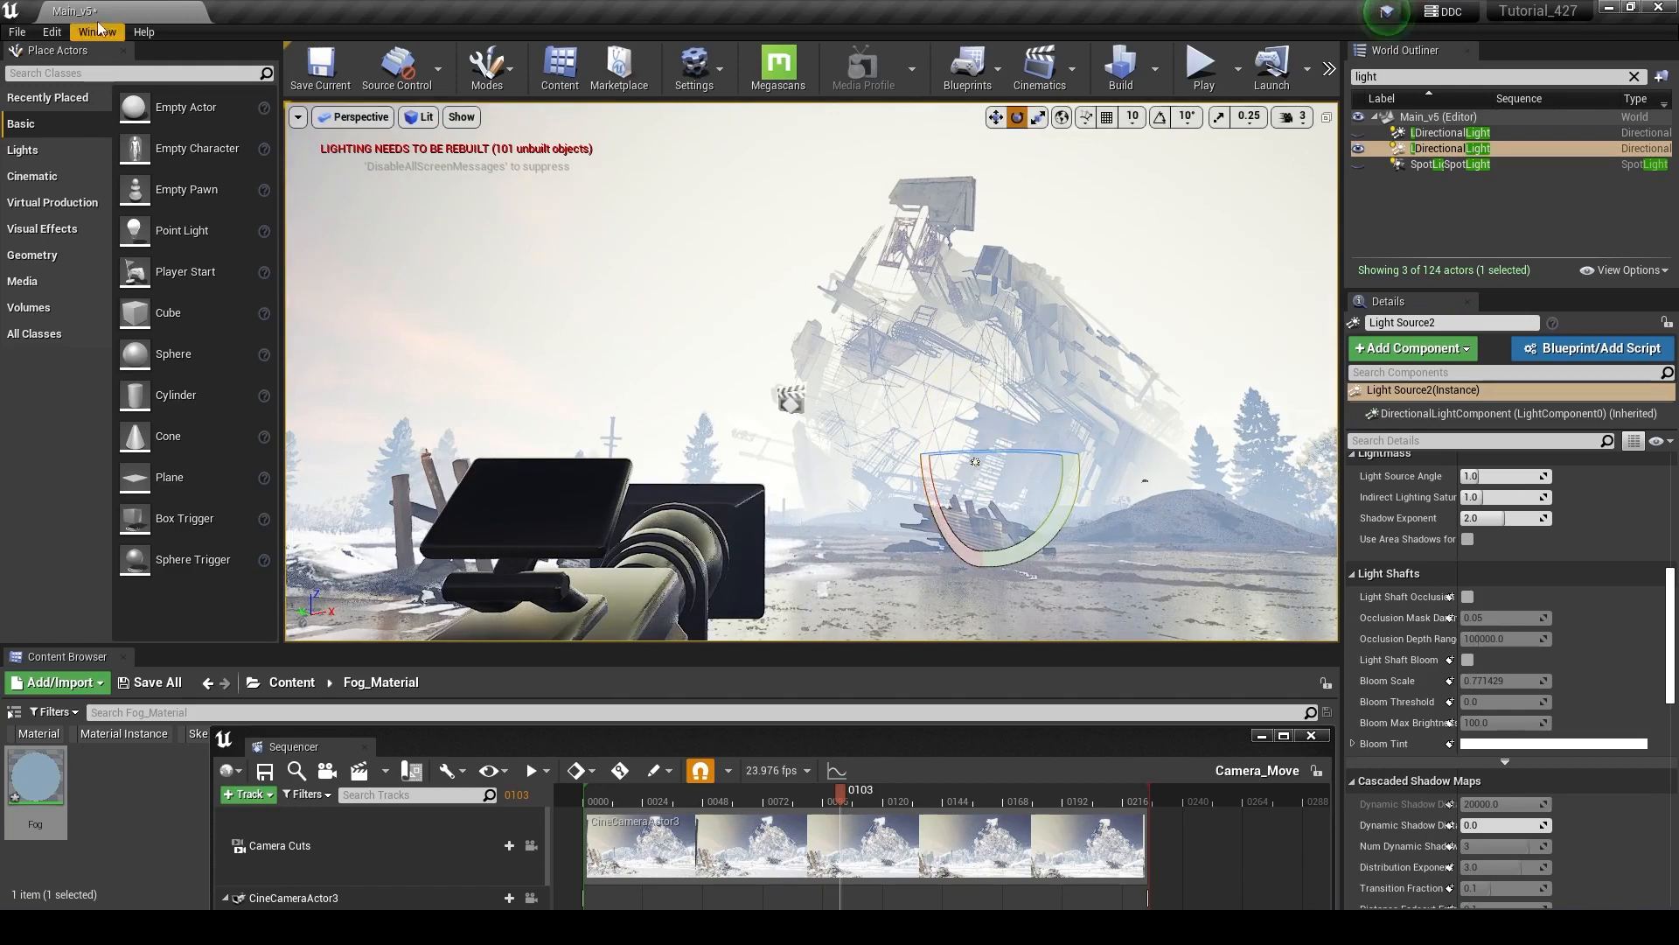
Try adding a new directional light from the placeable actors to the scene, and undo its placement
click(143, 74)
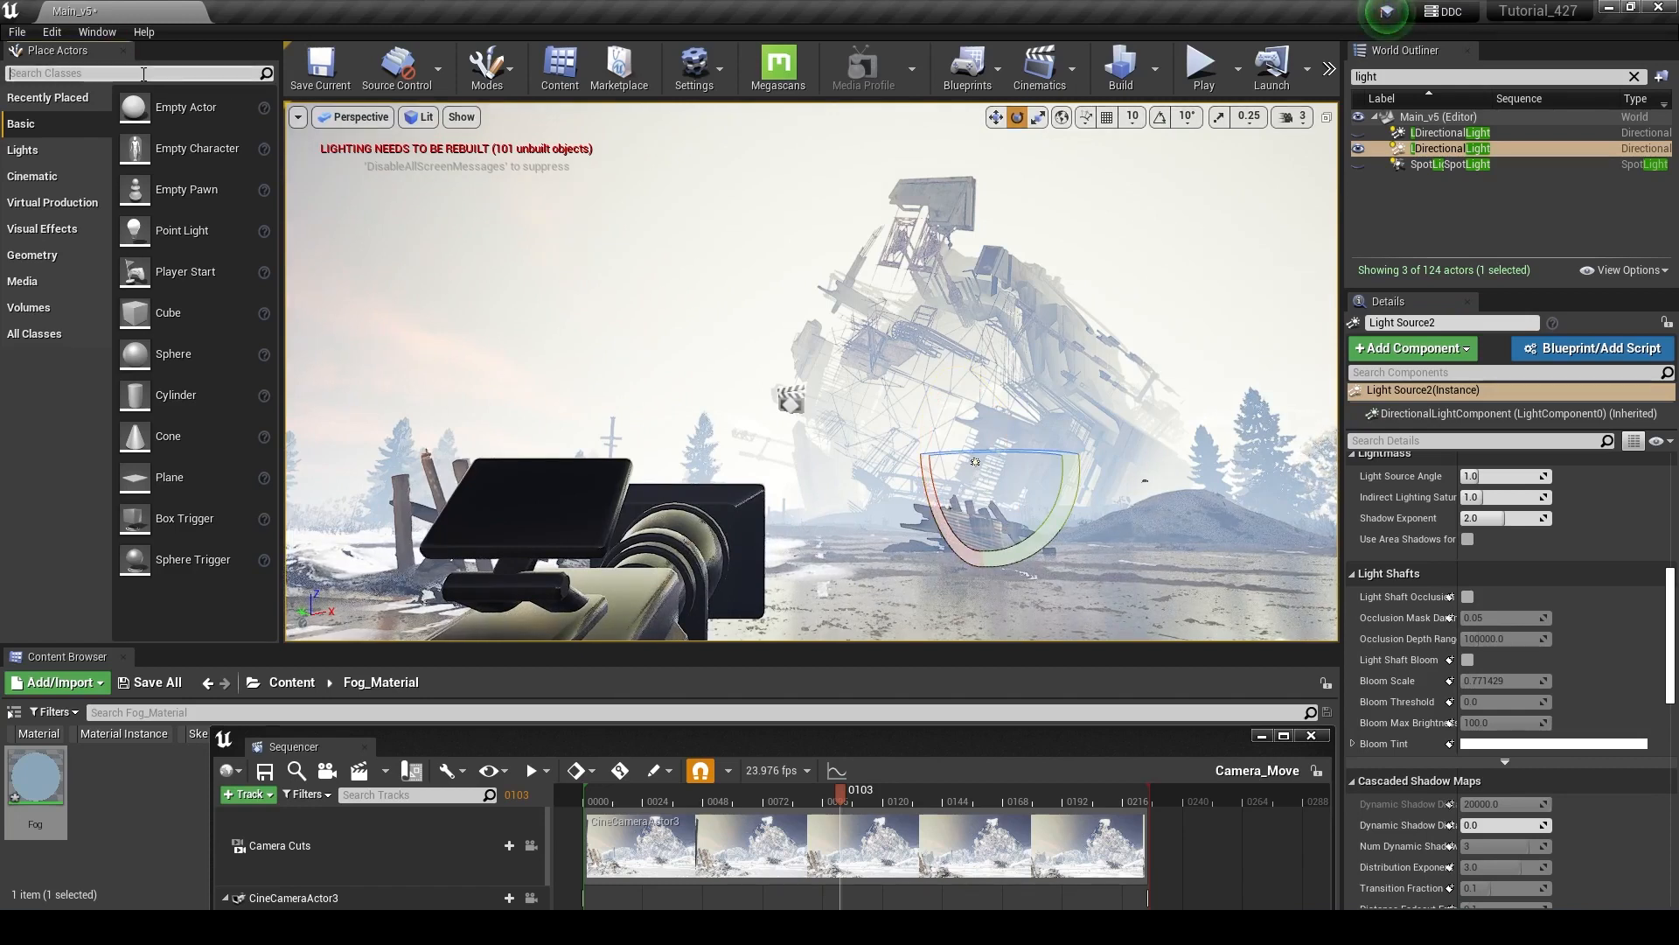
text(dire)
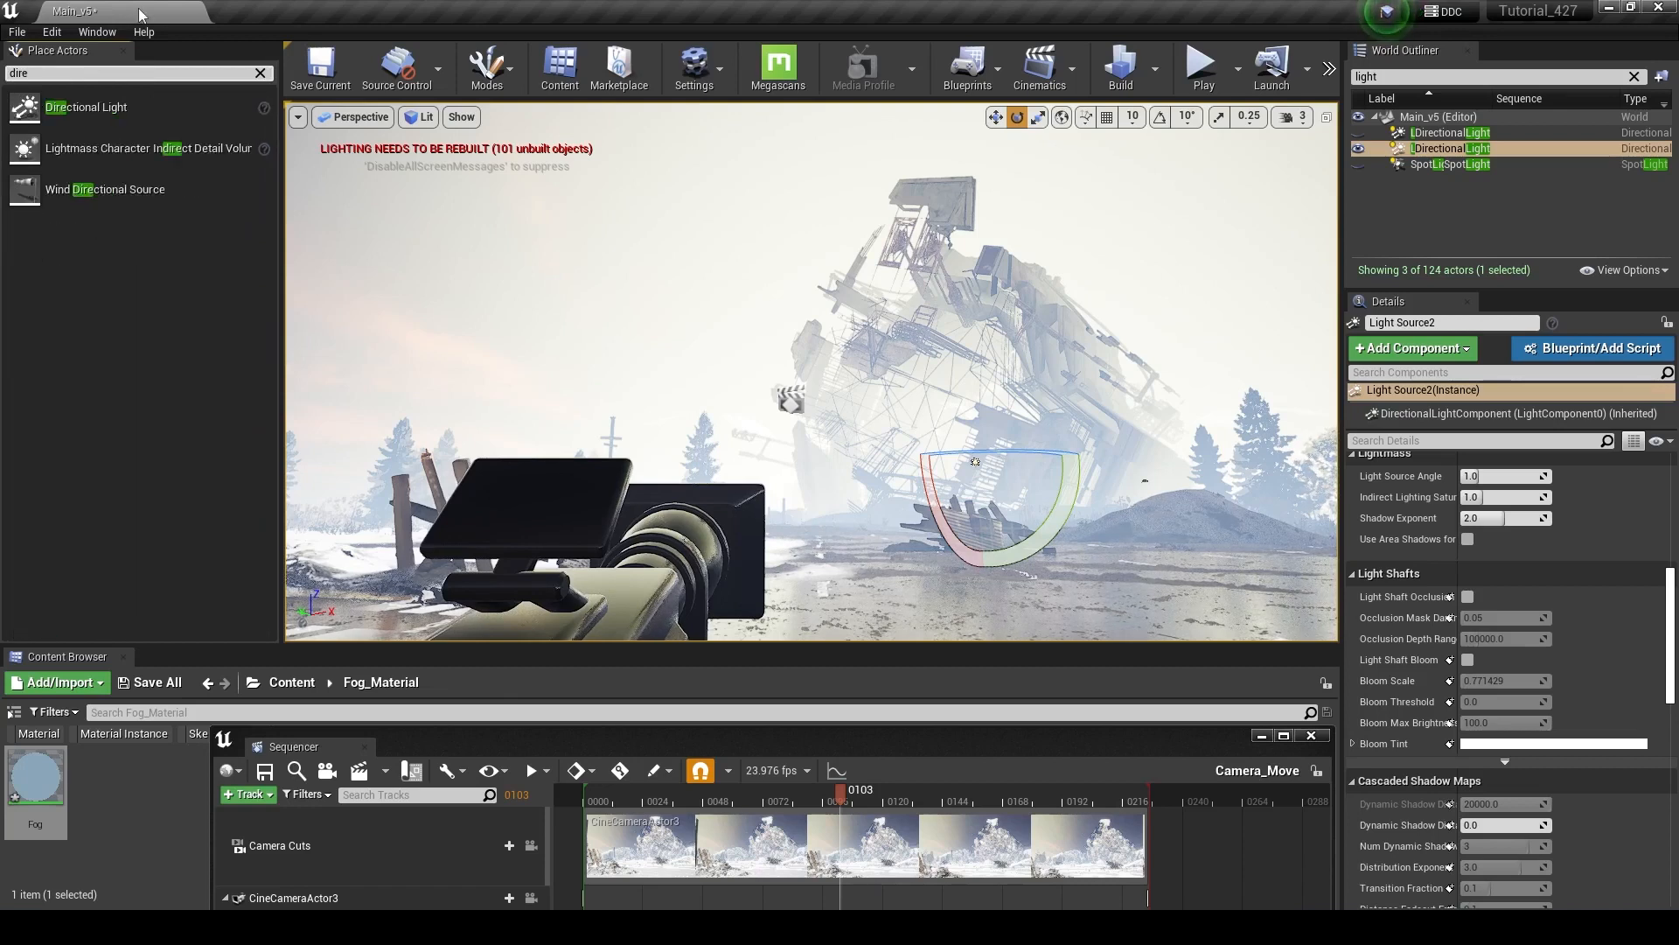
drag(88, 107, 689, 191)
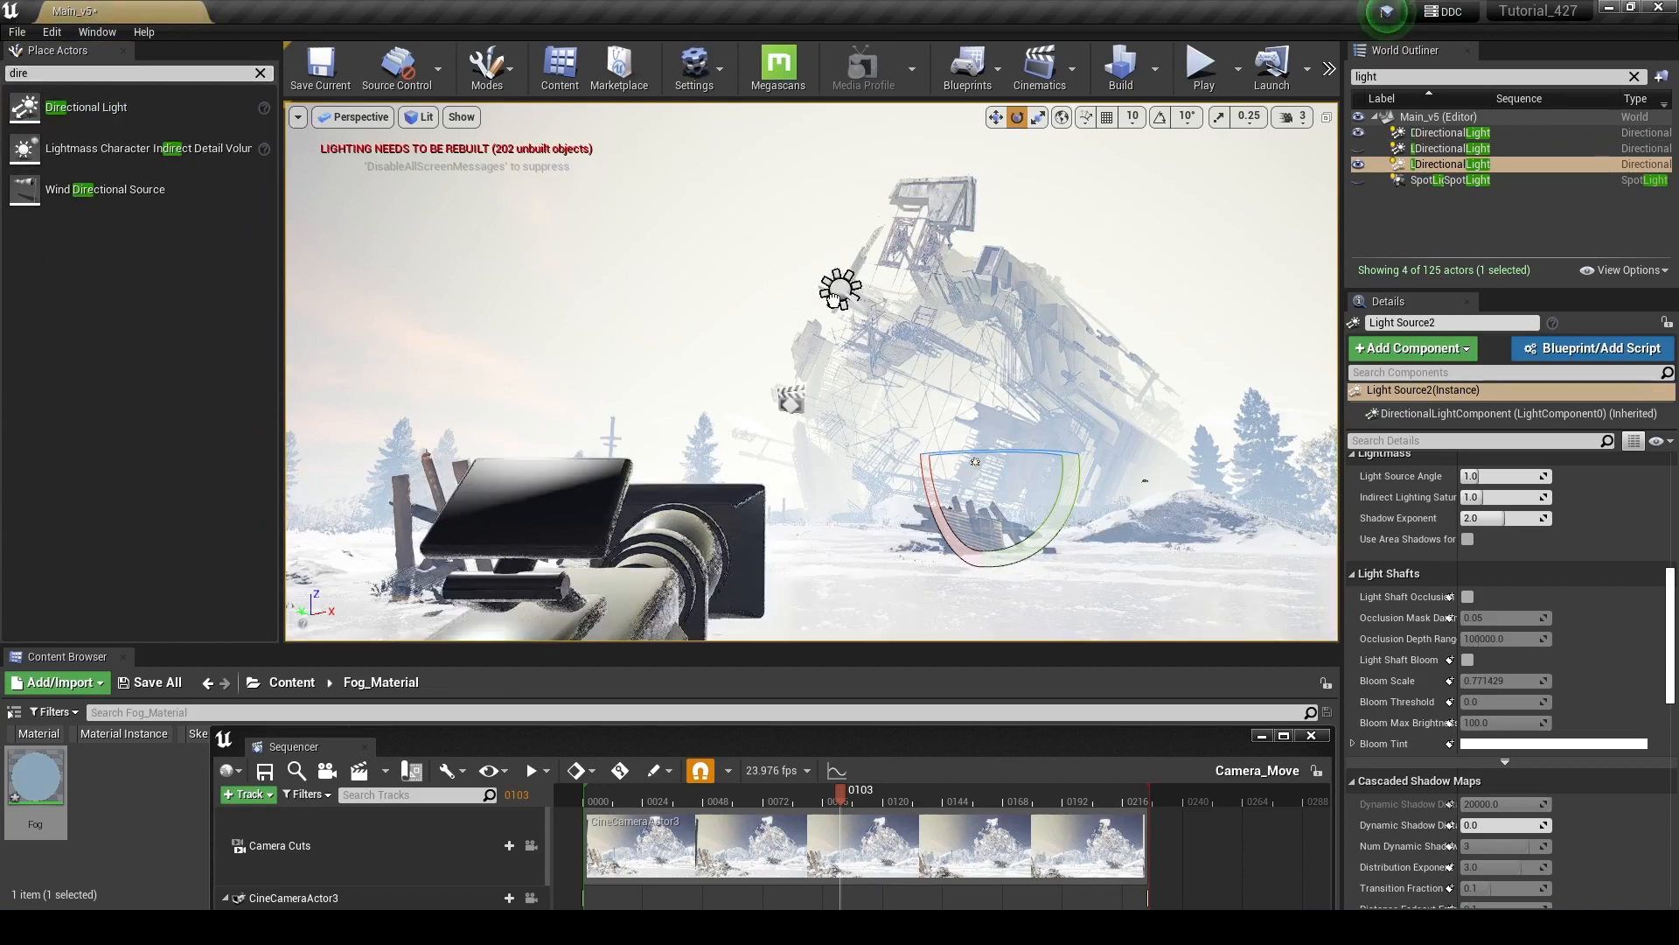
key(ctrl+z)
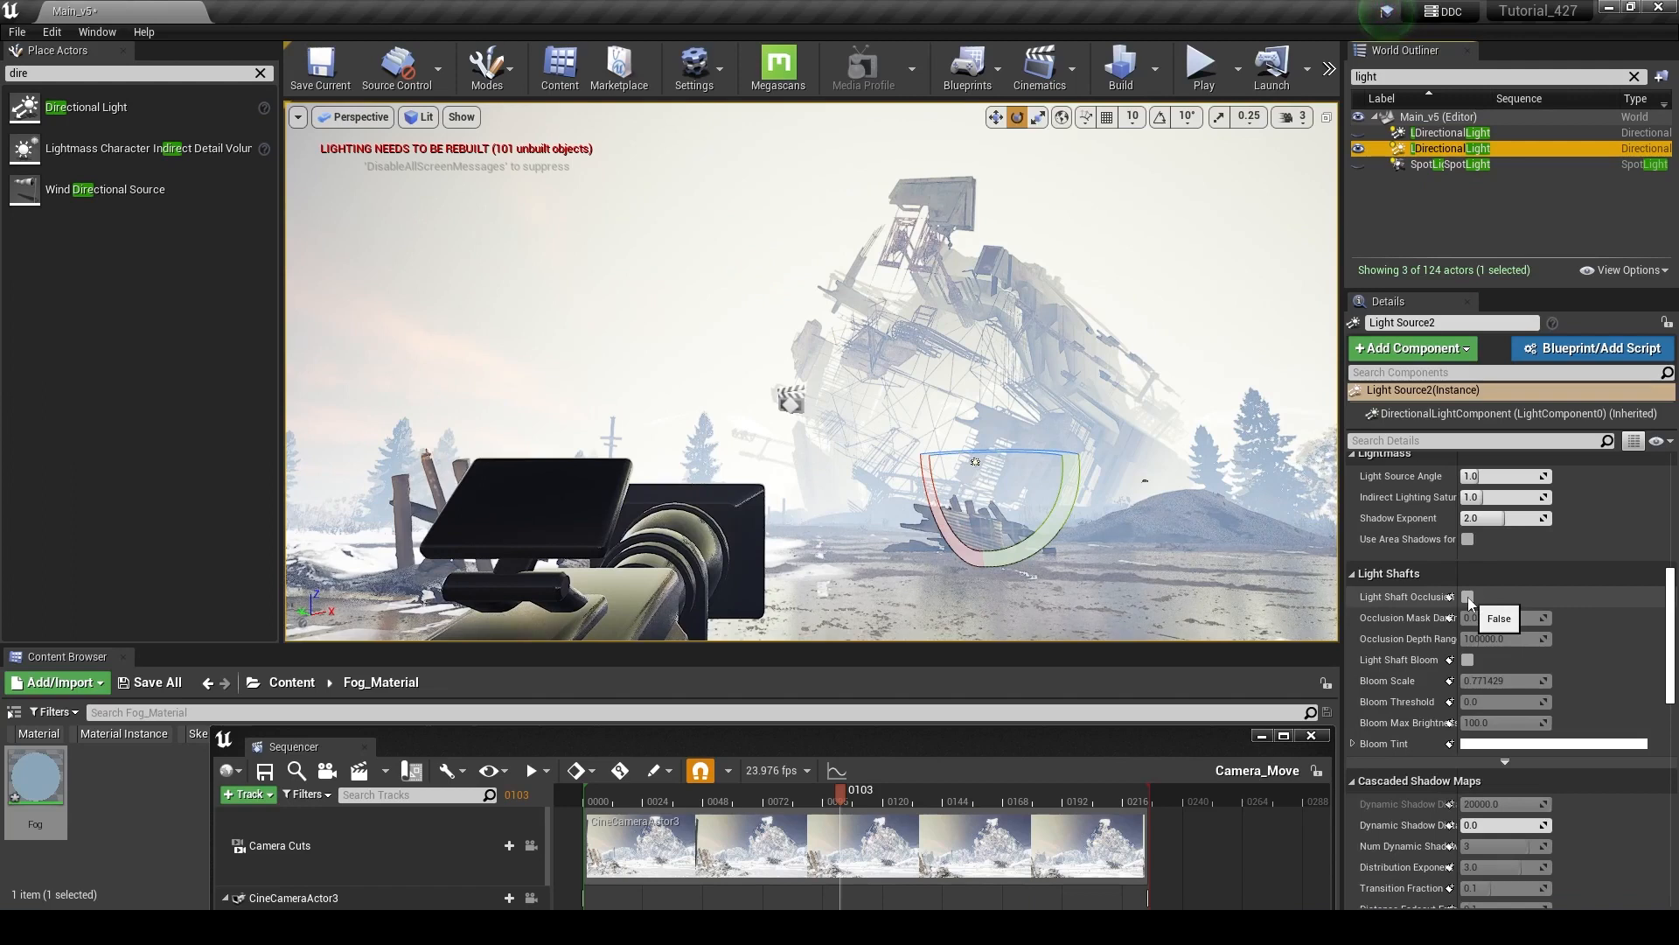
Turn on Light Shaft Occlusion for the duplicated directional light, and hide the existing exponential height fog found by searching for "expon"
click(1467, 597)
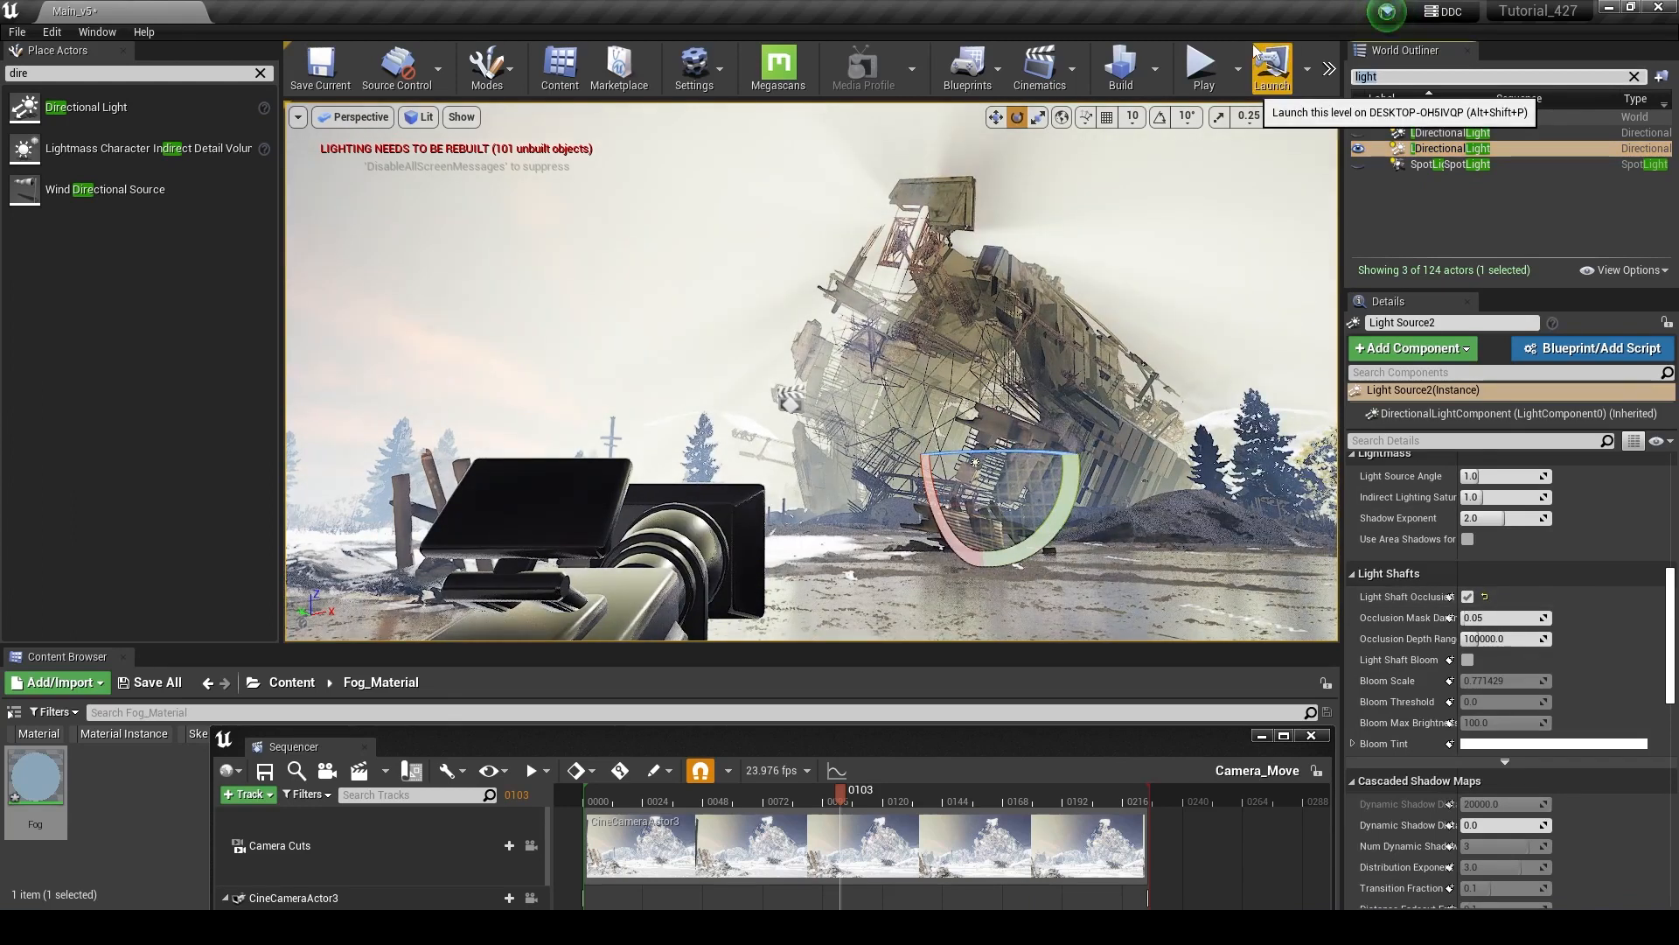
text(expon)
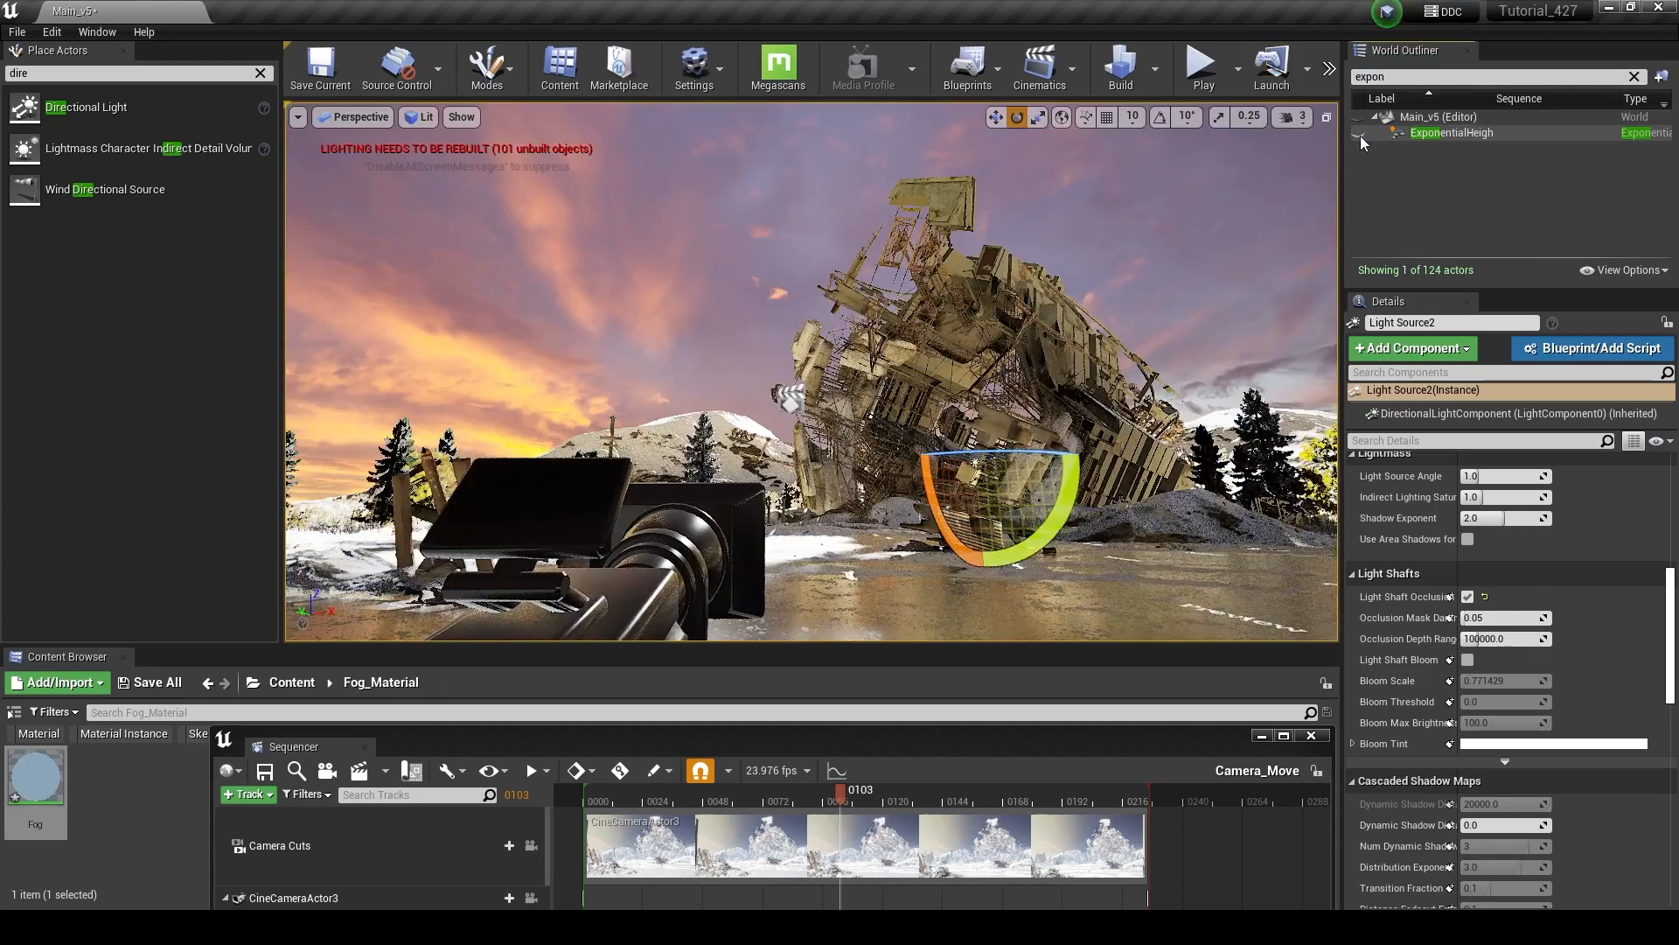
click(1431, 133)
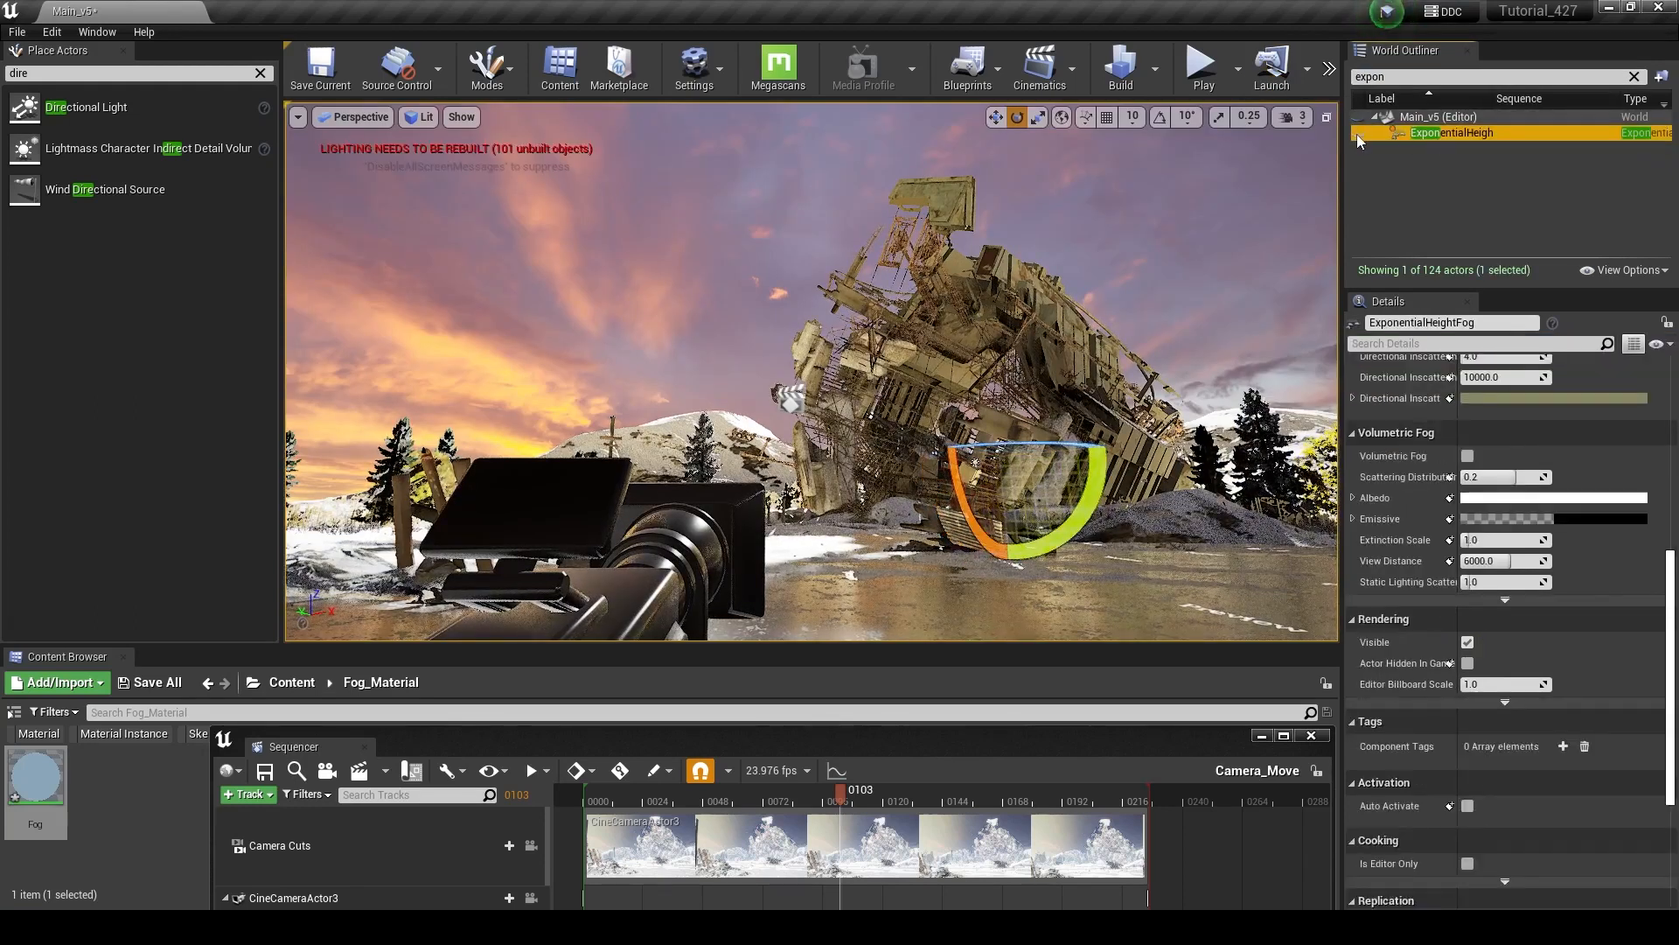
Add a new Exponential Height Fog actor to the scene and enable its Volumetric Fog option
click(260, 73)
text(ex)
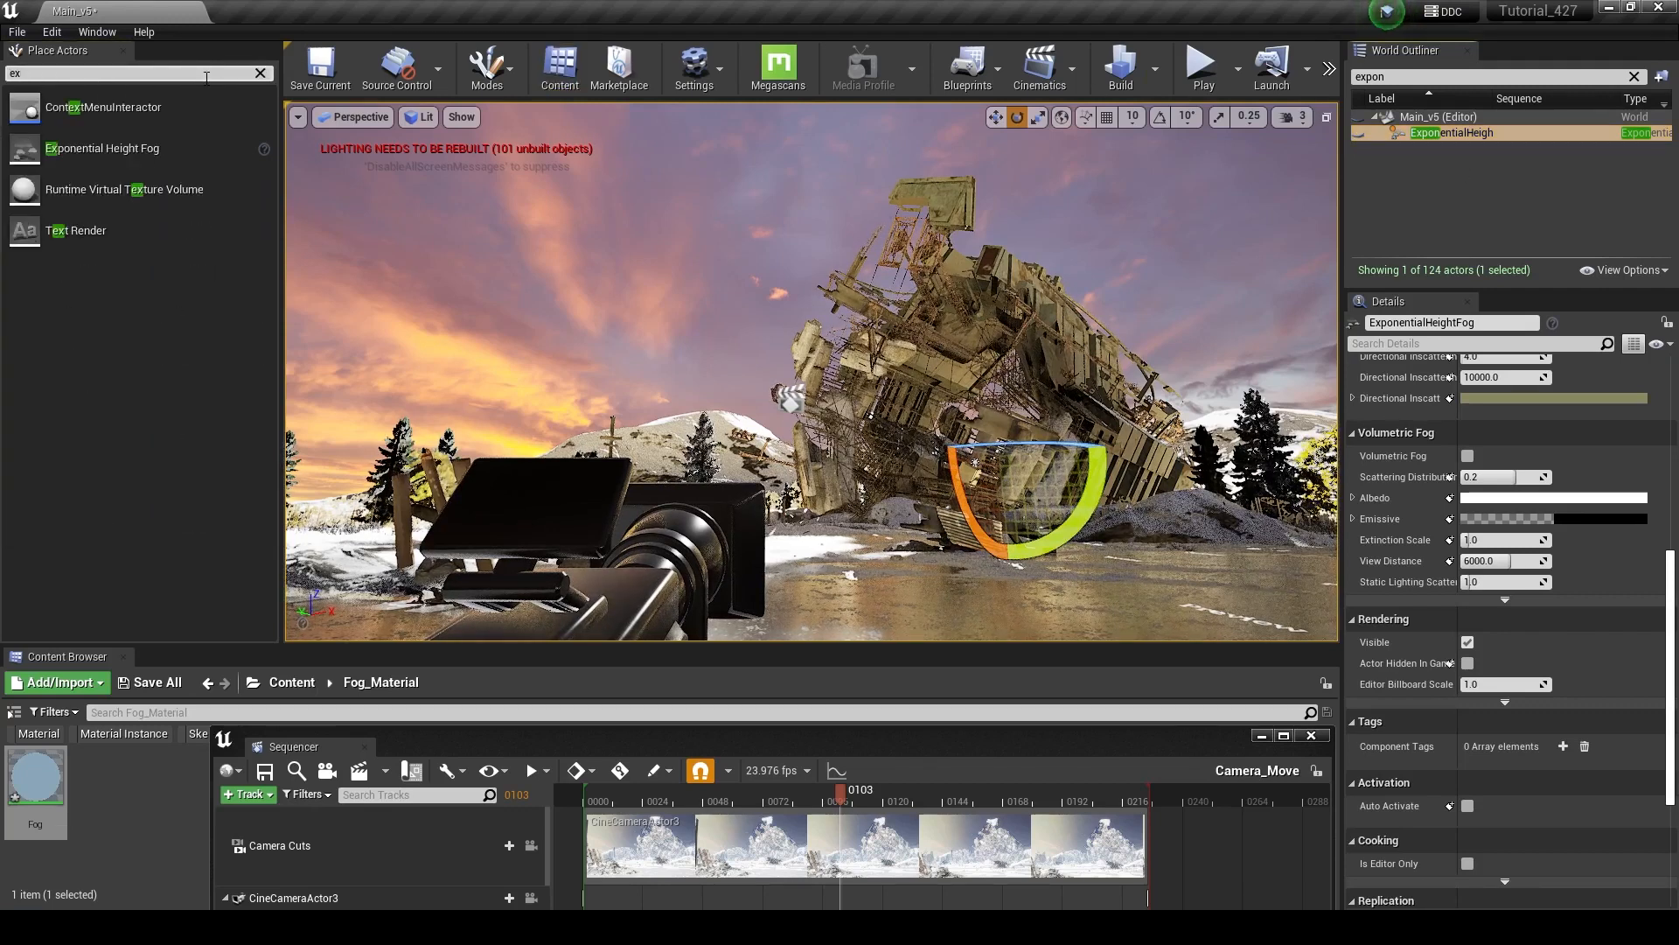
drag(114, 149, 934, 487)
click(1457, 150)
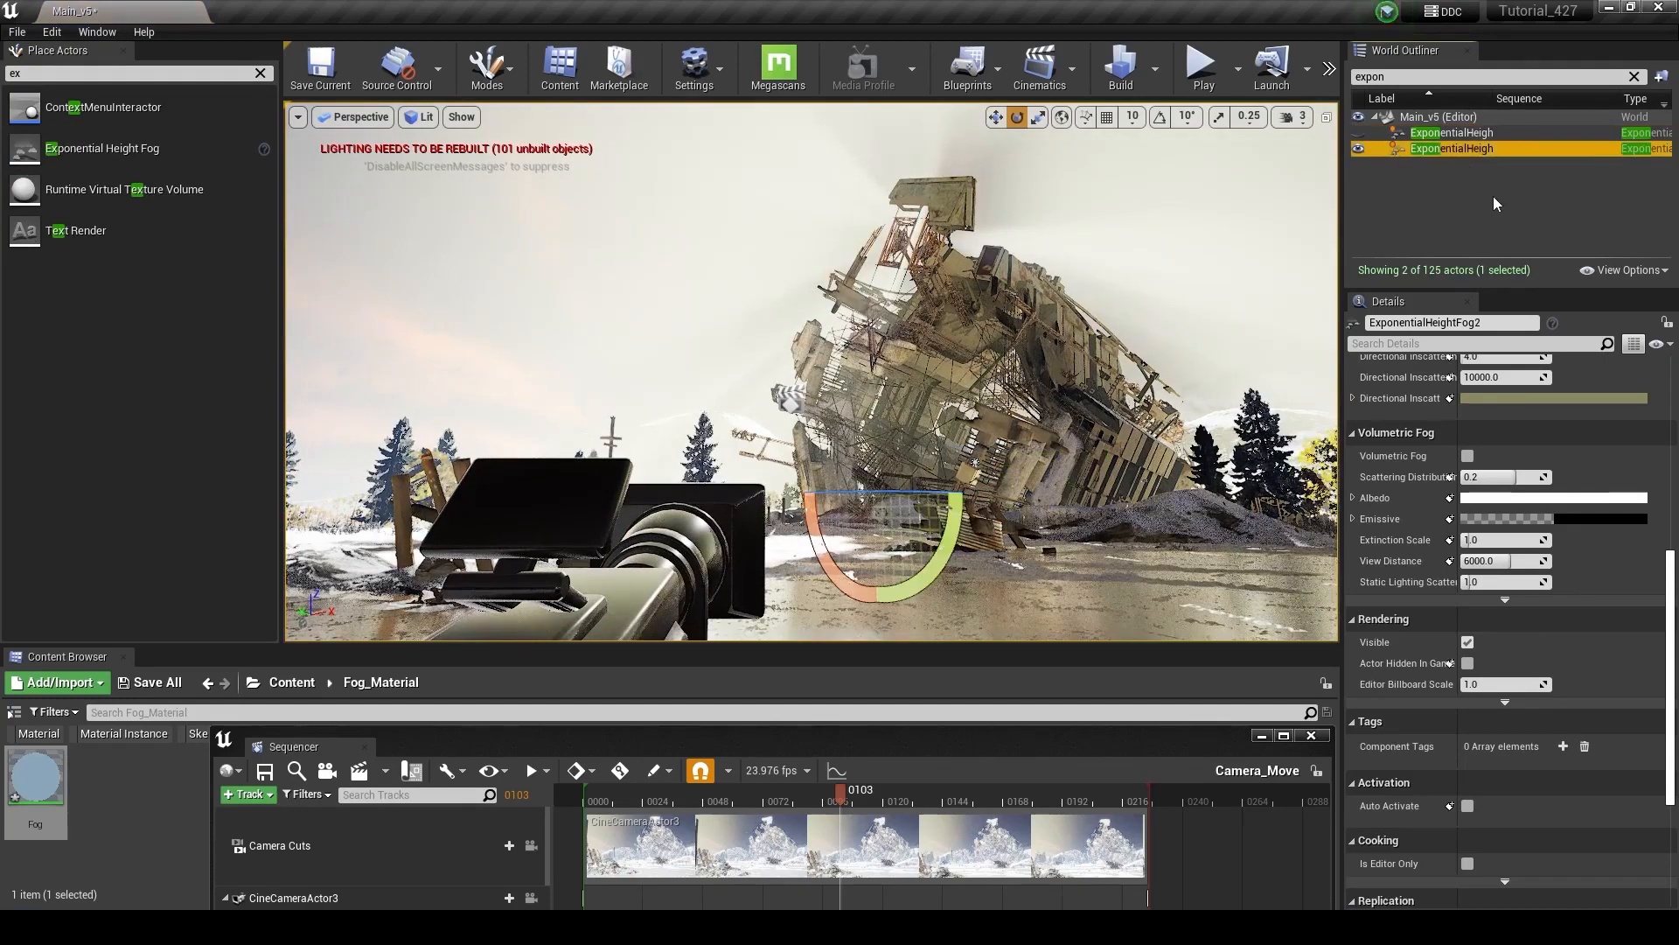
click(1468, 455)
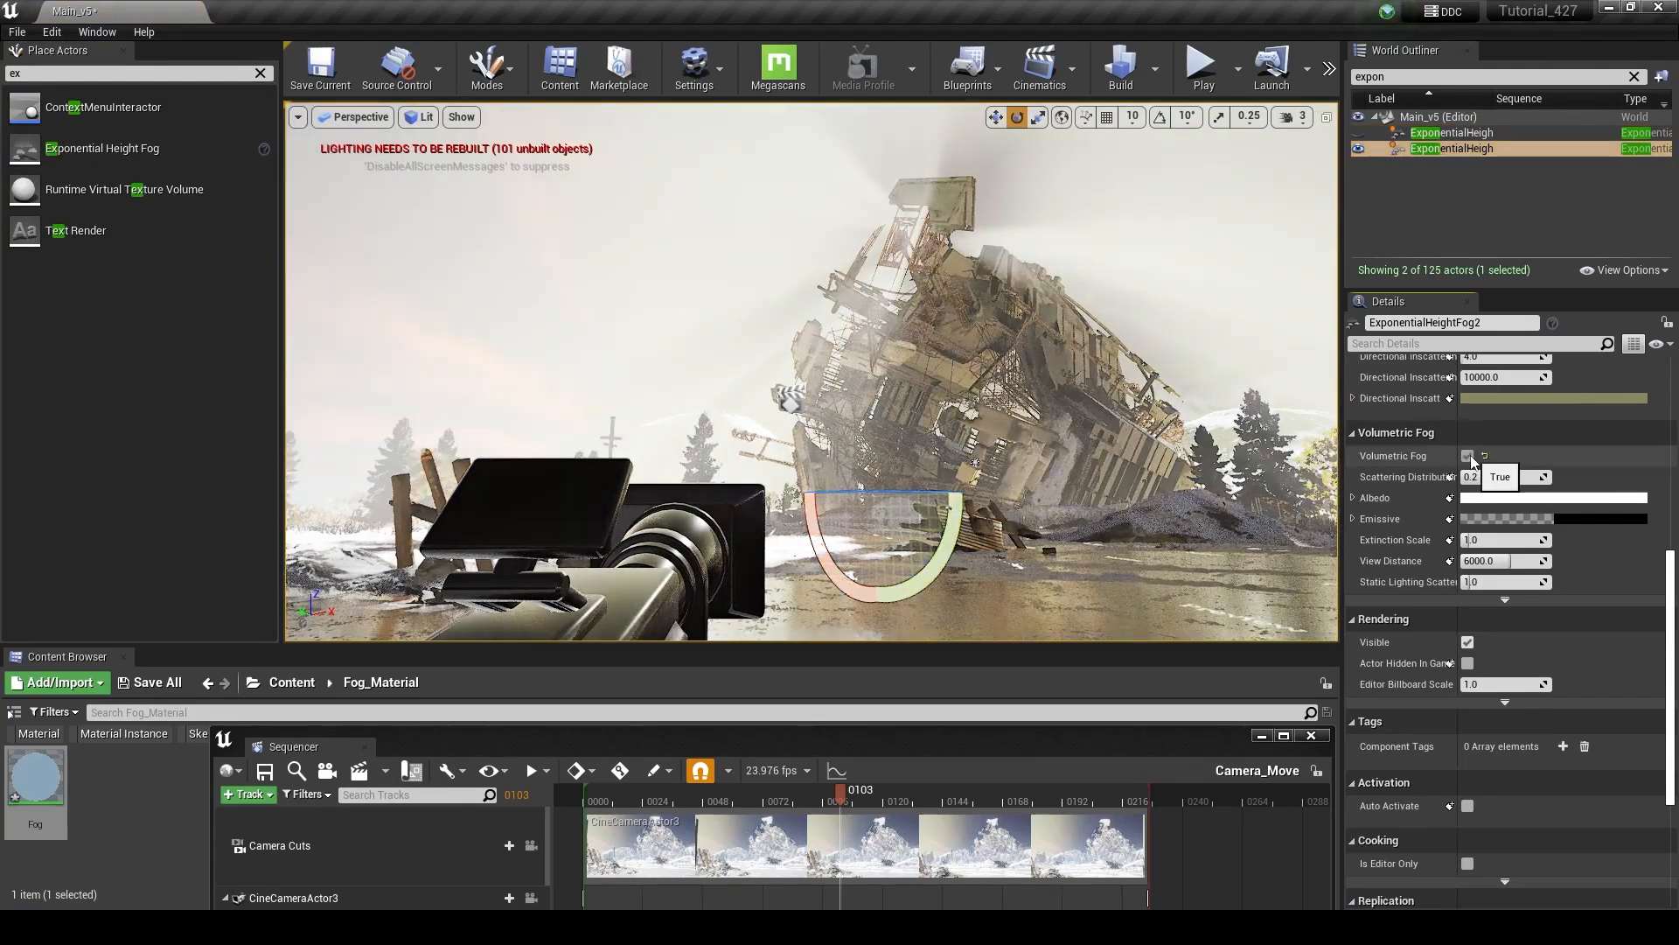
Compare the scene with Volumetric Fog off and on, and try lower and higher Scattering Distribution values before restoring the default 0.2
click(1467, 455)
click(1469, 457)
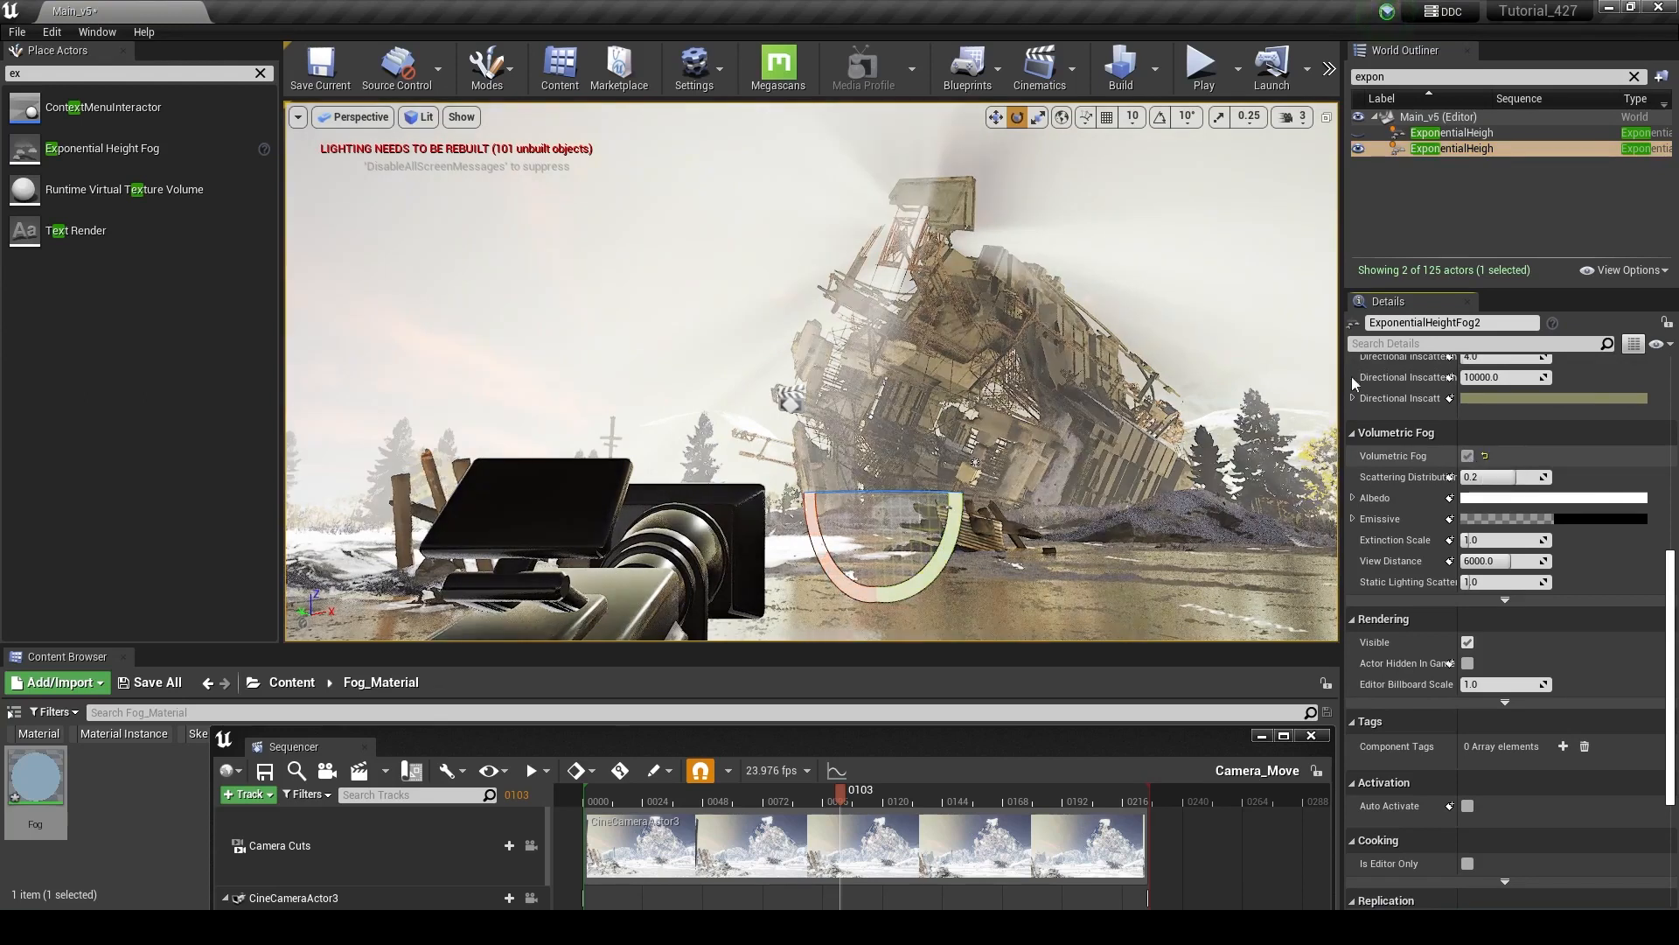
mouse_move(1487, 477)
mouse_down()
mouse_move(1549, 476)
mouse_move(1462, 477)
mouse_move(1484, 477)
mouse_up()
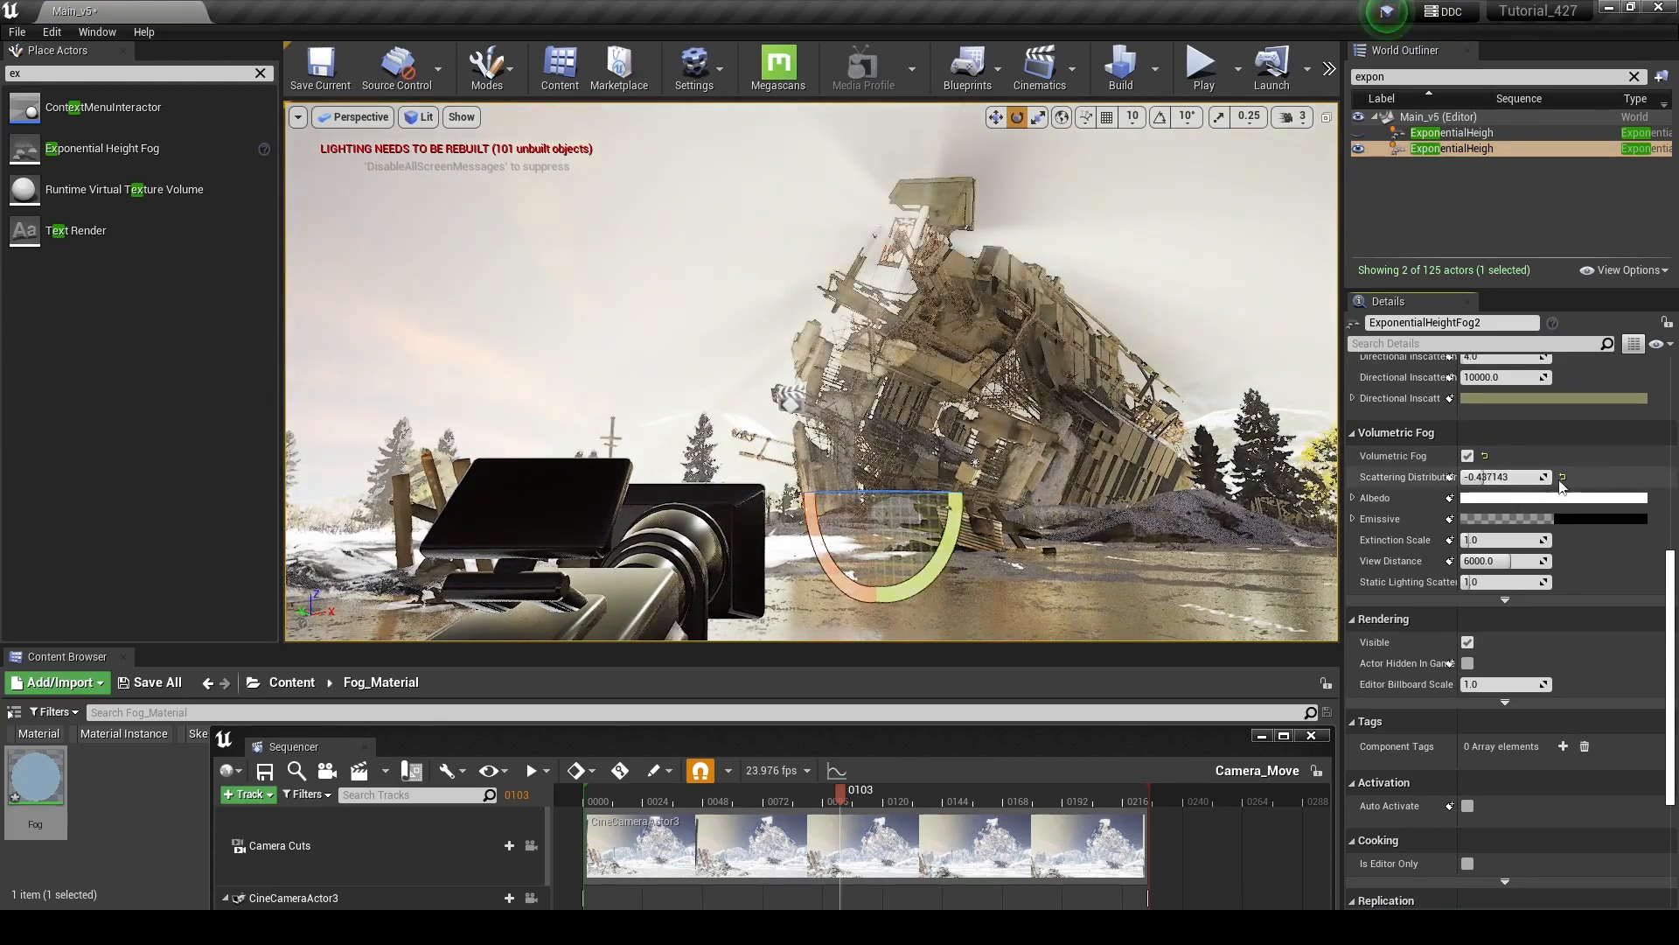
click(1563, 476)
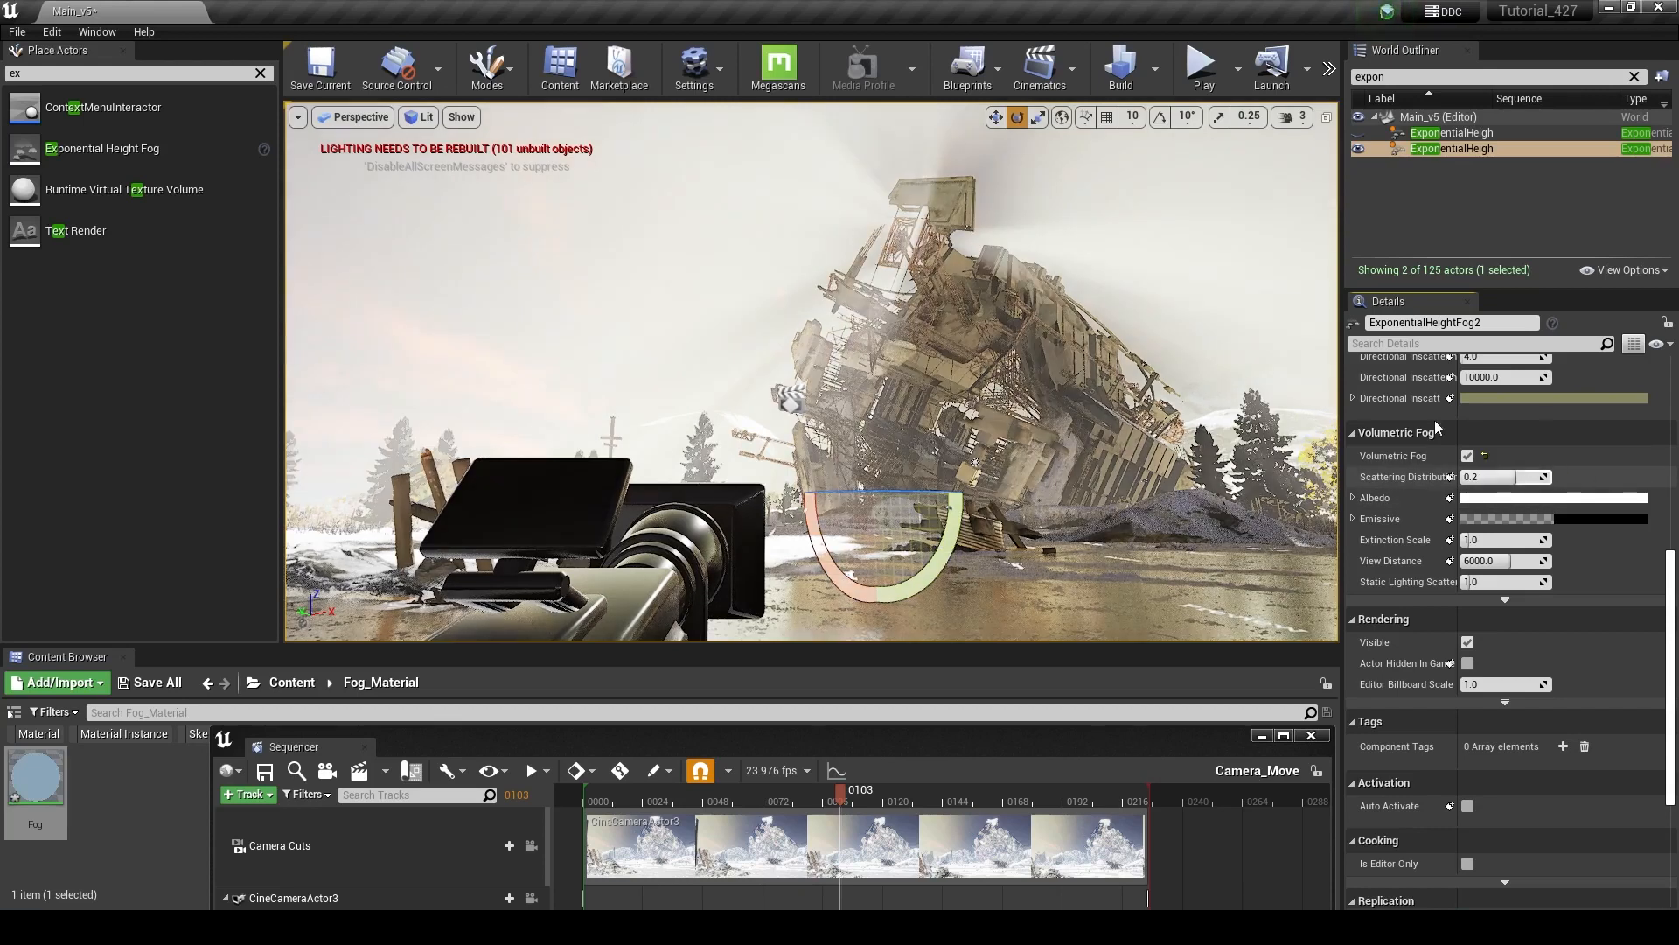
drag(1504, 477, 1553, 500)
click(1563, 478)
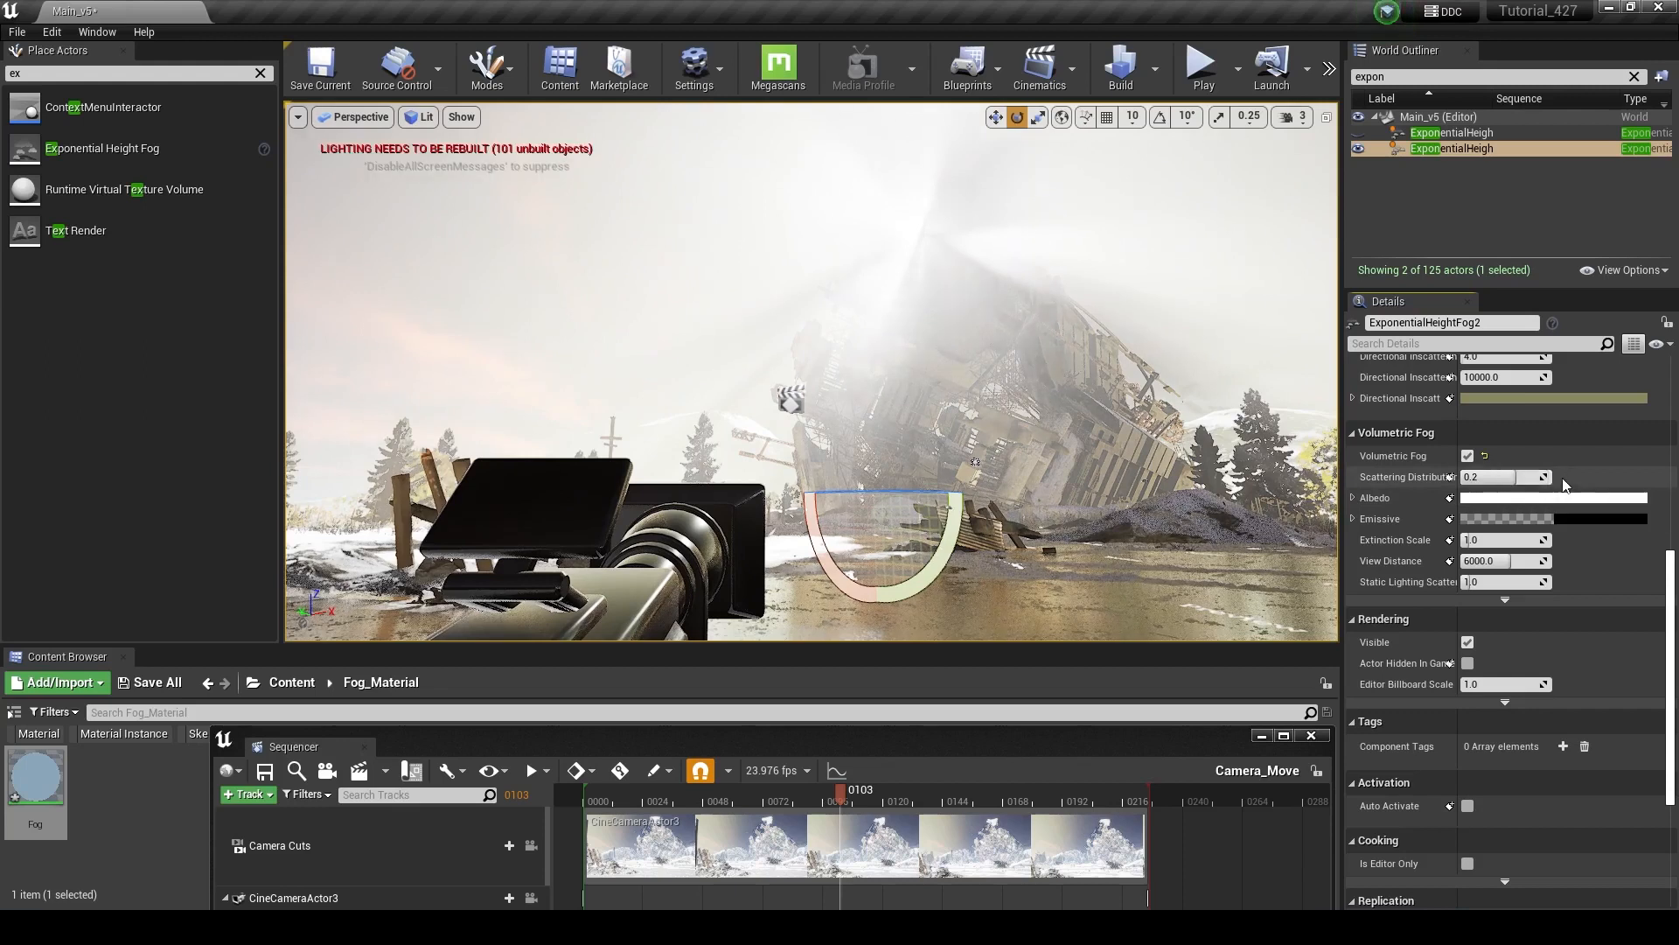
Set the new height fog's Fog Density to 0.05 and its Fog Height Falloff to 2.0
scroll(1531, 509, up, 12)
mouse_move(1513, 512)
mouse_down()
mouse_move(1486, 511)
mouse_move(1539, 511)
mouse_up()
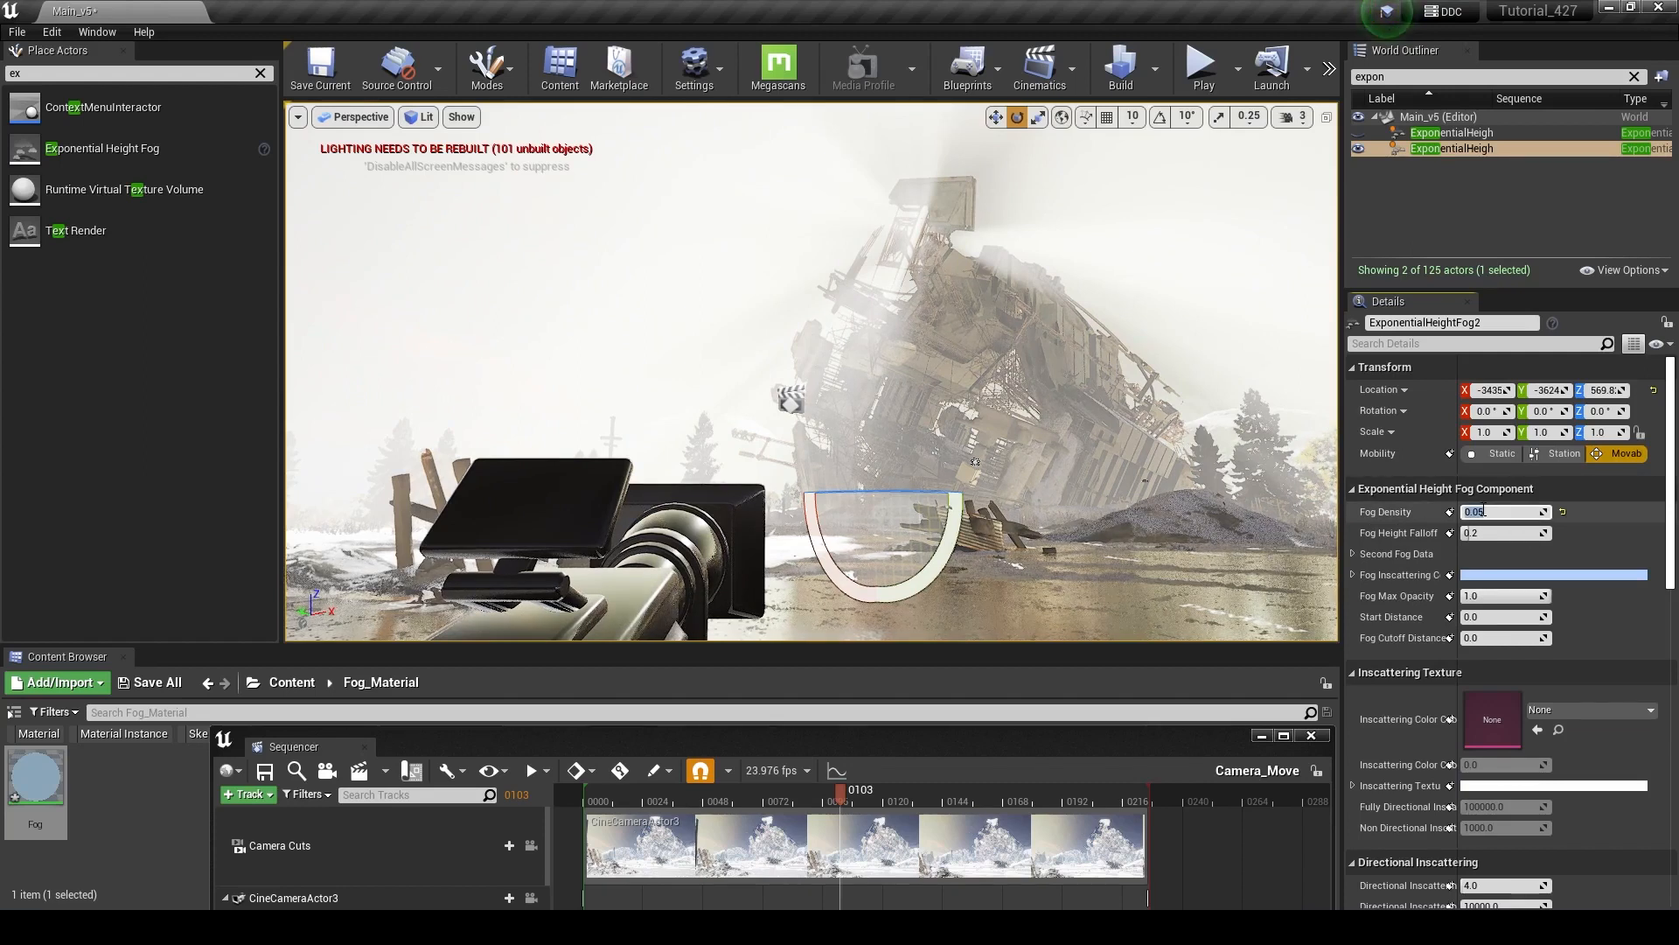
key(Return)
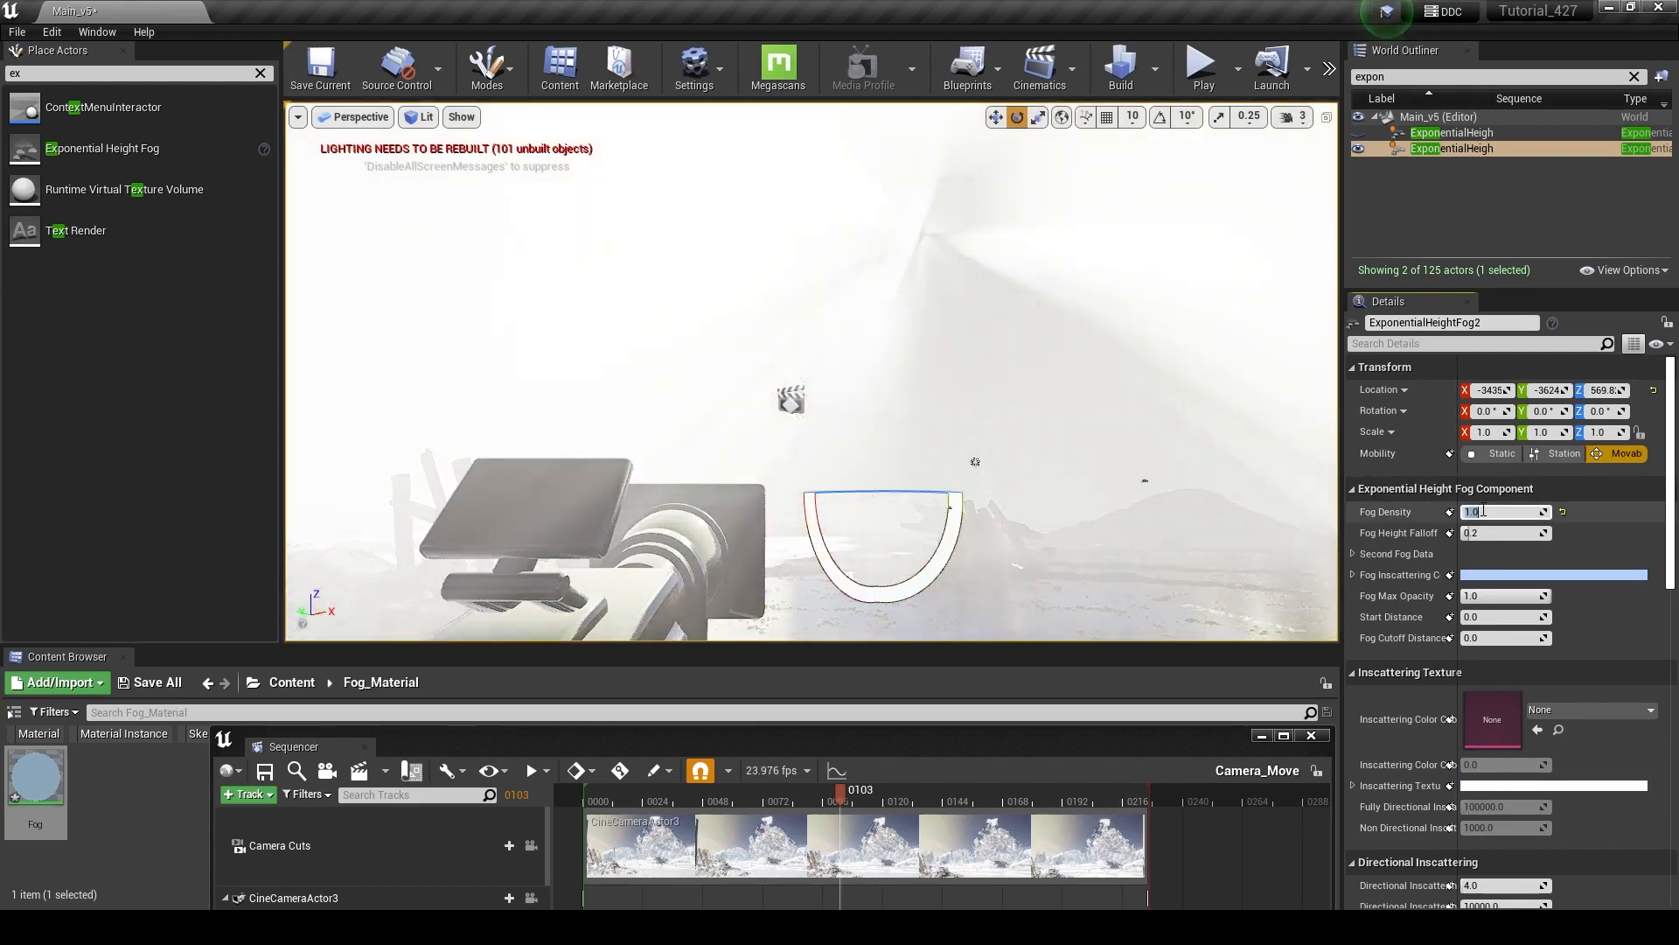
right_drag(1121, 425, 1211, 462)
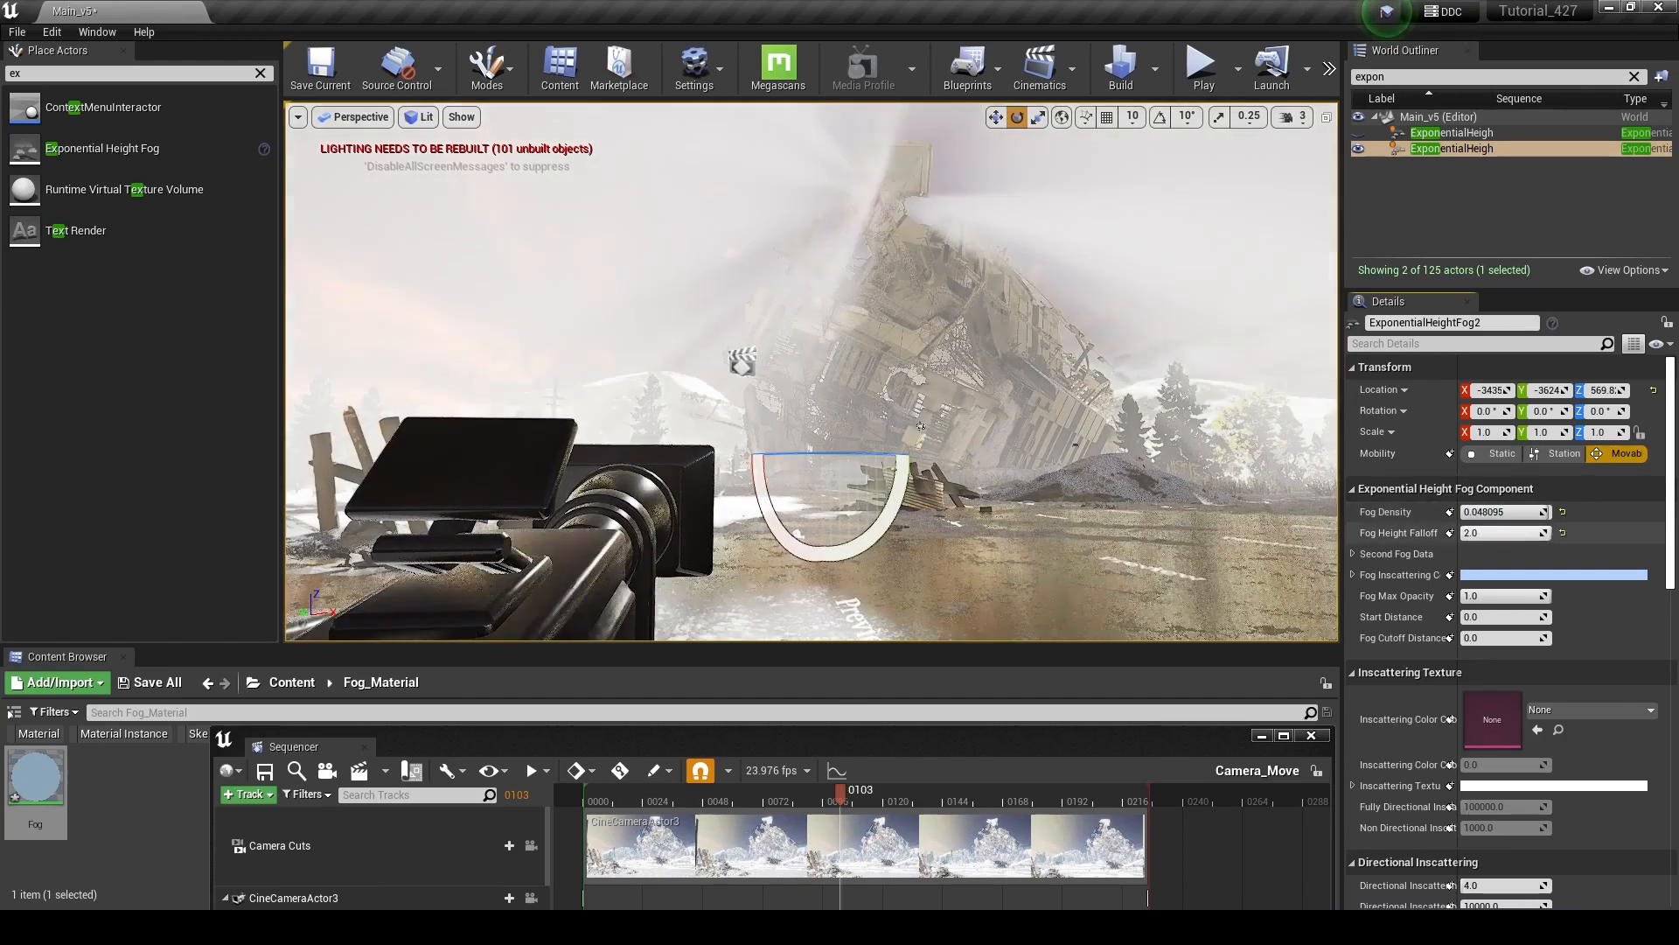
mouse_move(1548, 533)
mouse_down()
mouse_move(1463, 533)
mouse_move(1548, 533)
mouse_up()
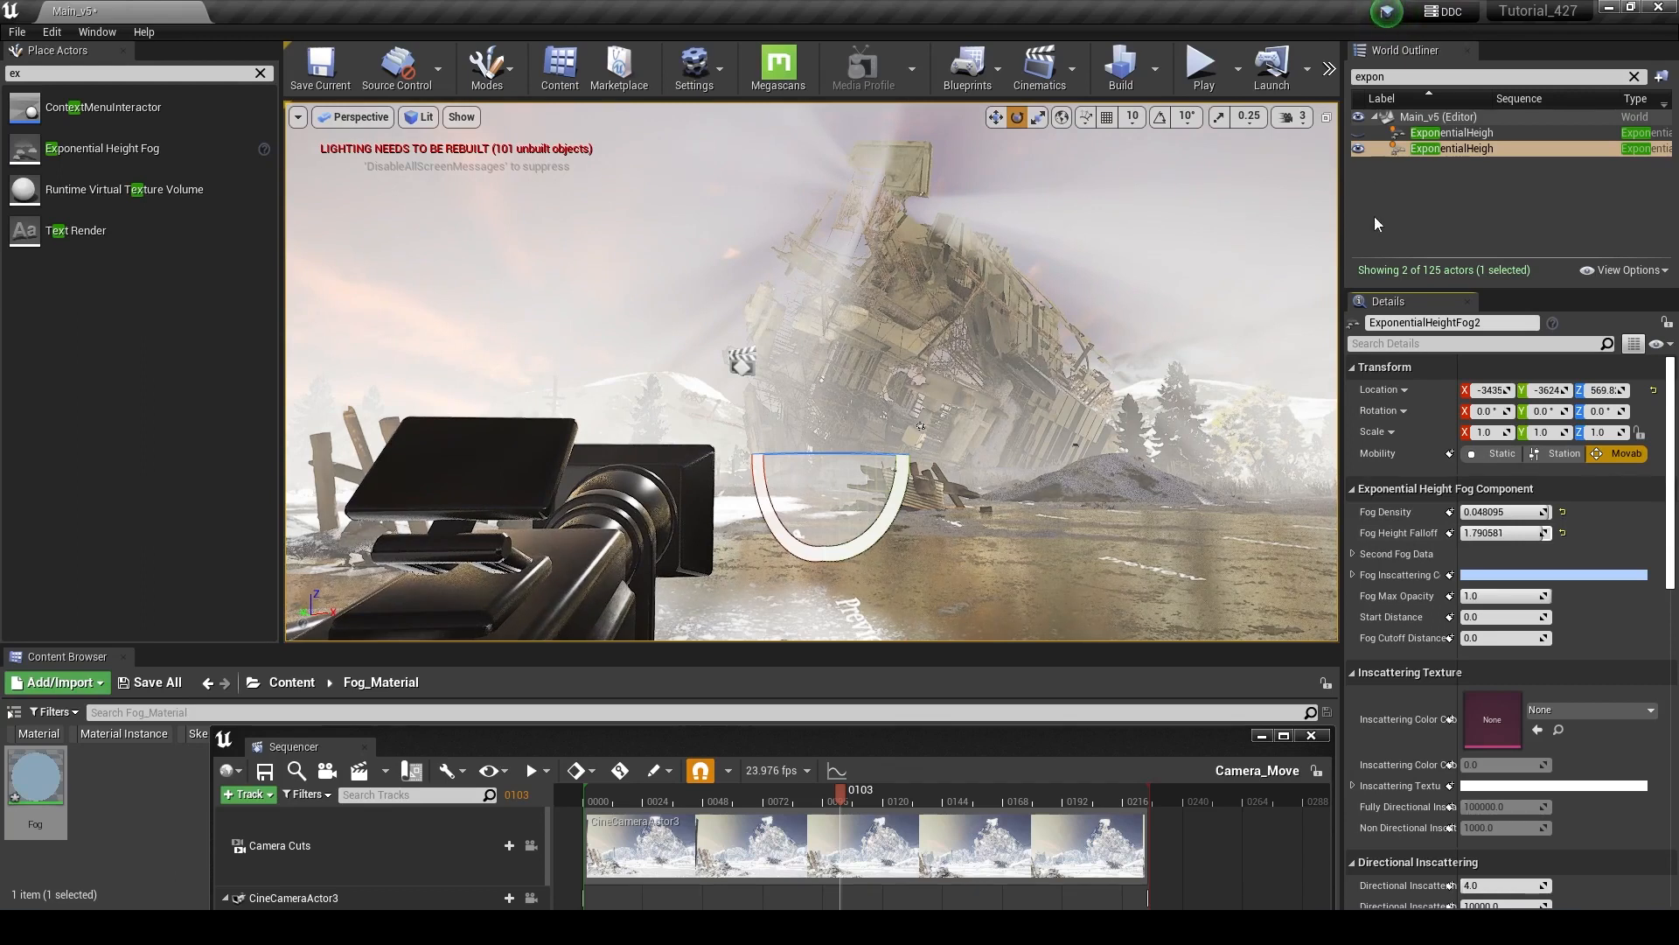
drag(1503, 533, 1542, 532)
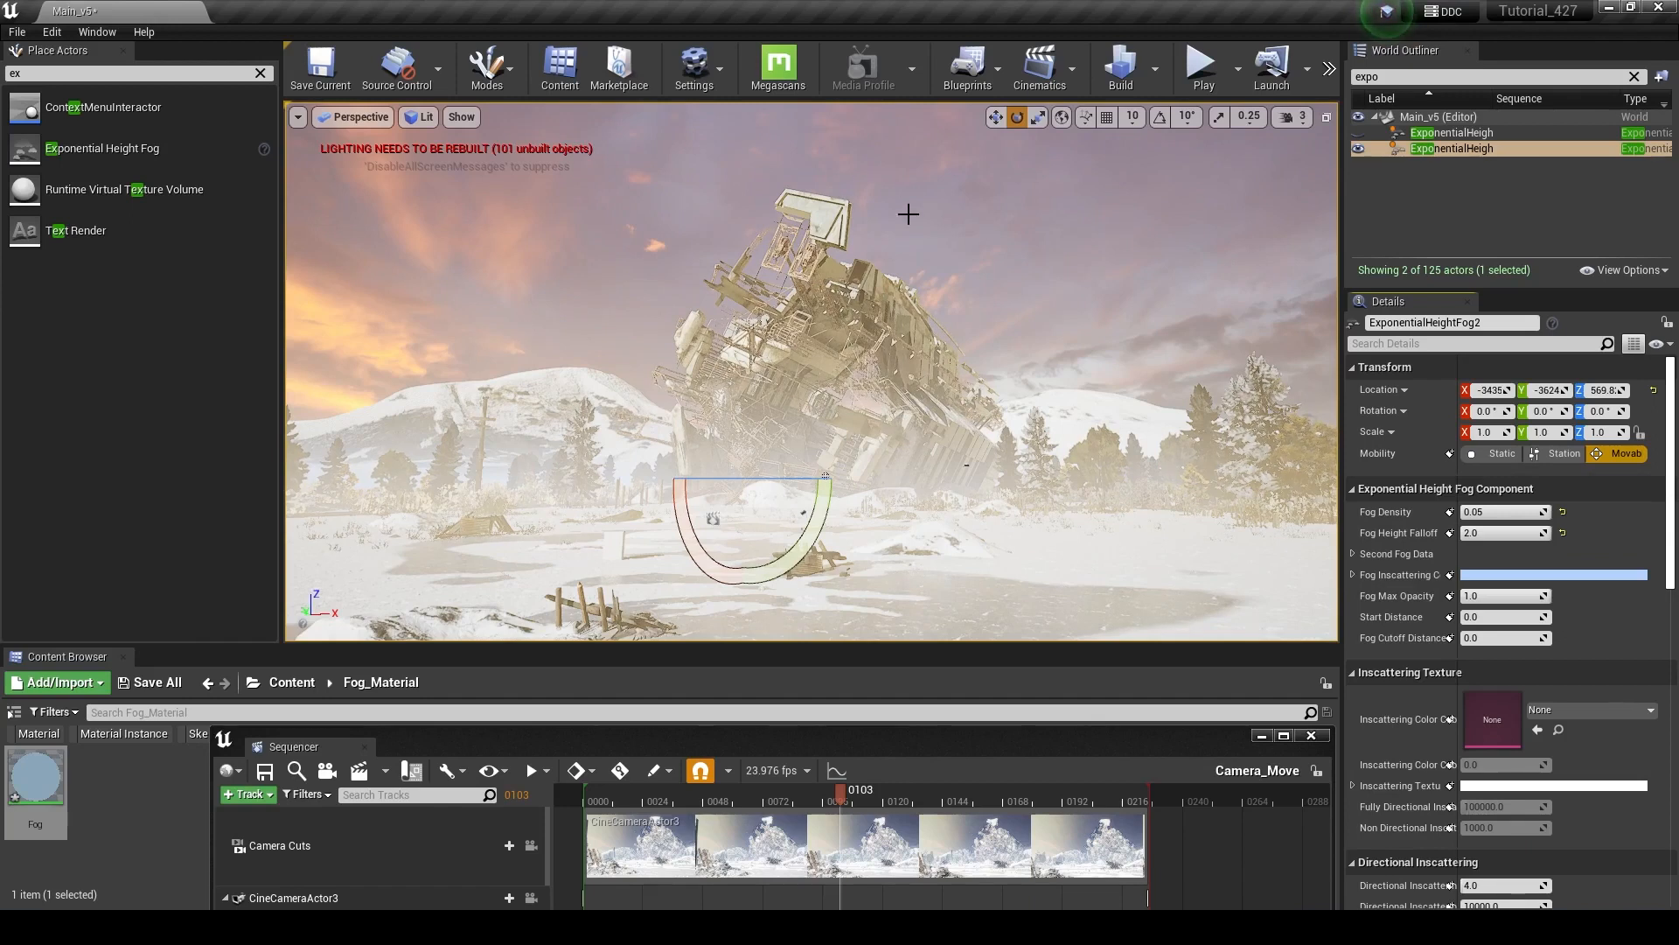
Switch the viewport to the CineCameraActor3 view after inspecting the fog from above
right_drag(967, 216, 938, 276)
key(e)
key(e)
key(e)
key(e)
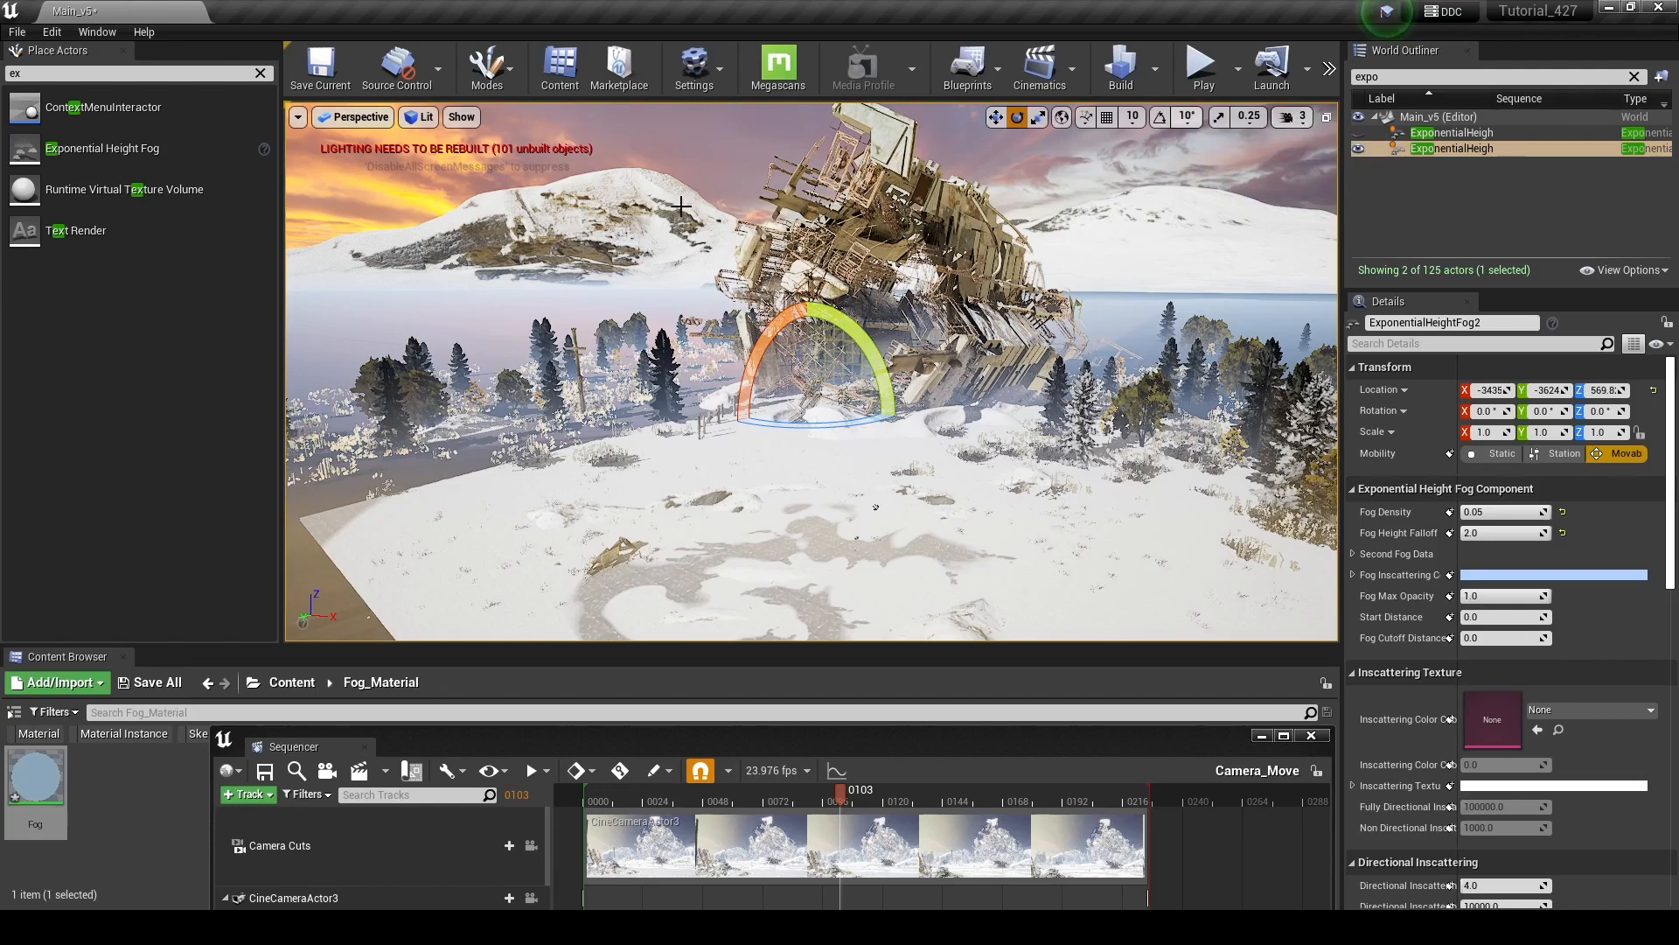
click(355, 117)
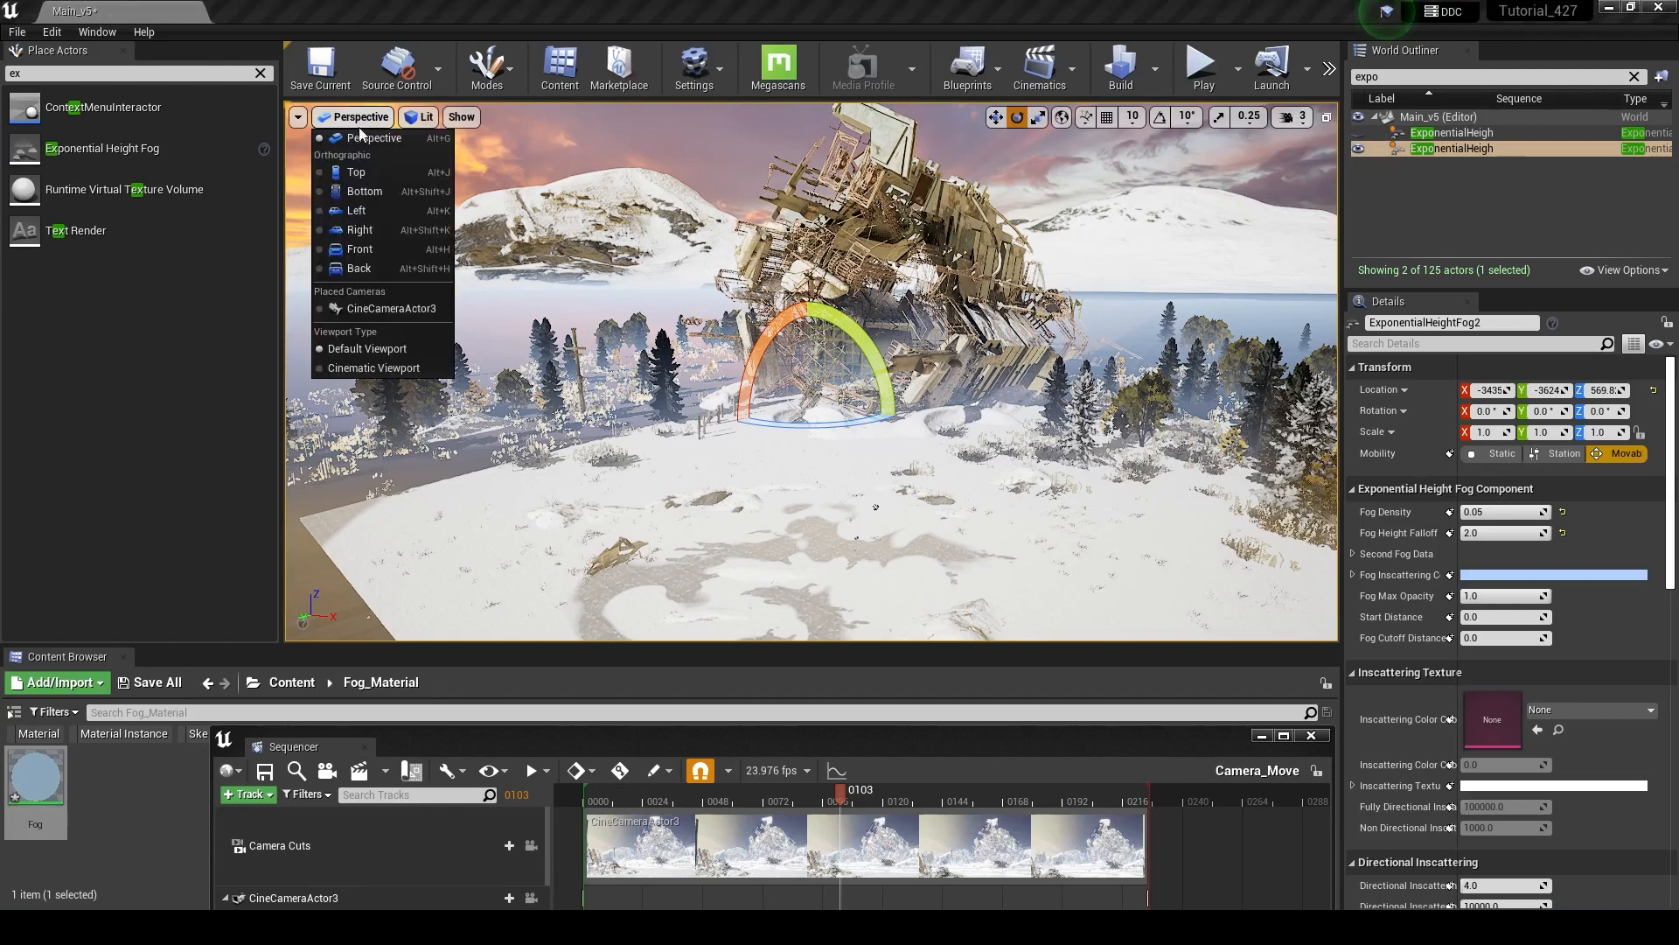
click(411, 298)
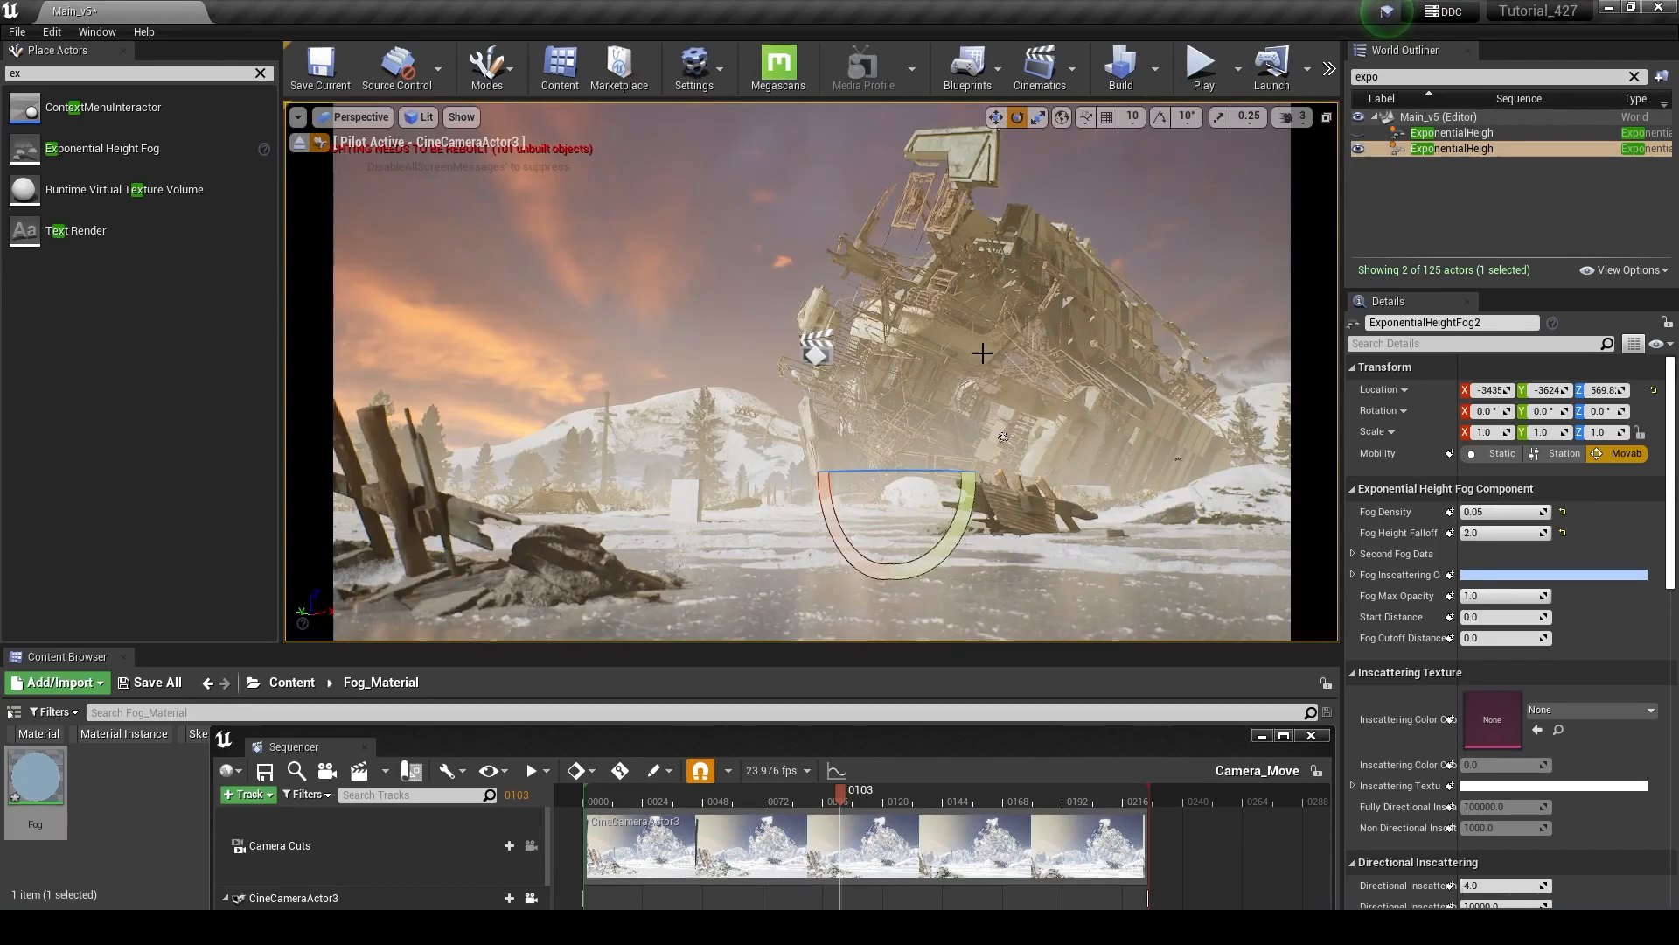
Try a different Fog Max Opacity and a pink Fog Inscattering Color, discarding both changes
mouse_move(1515, 595)
mouse_down()
mouse_move(1428, 595)
mouse_move(1540, 579)
mouse_up()
key(ctrl+z)
click(1537, 576)
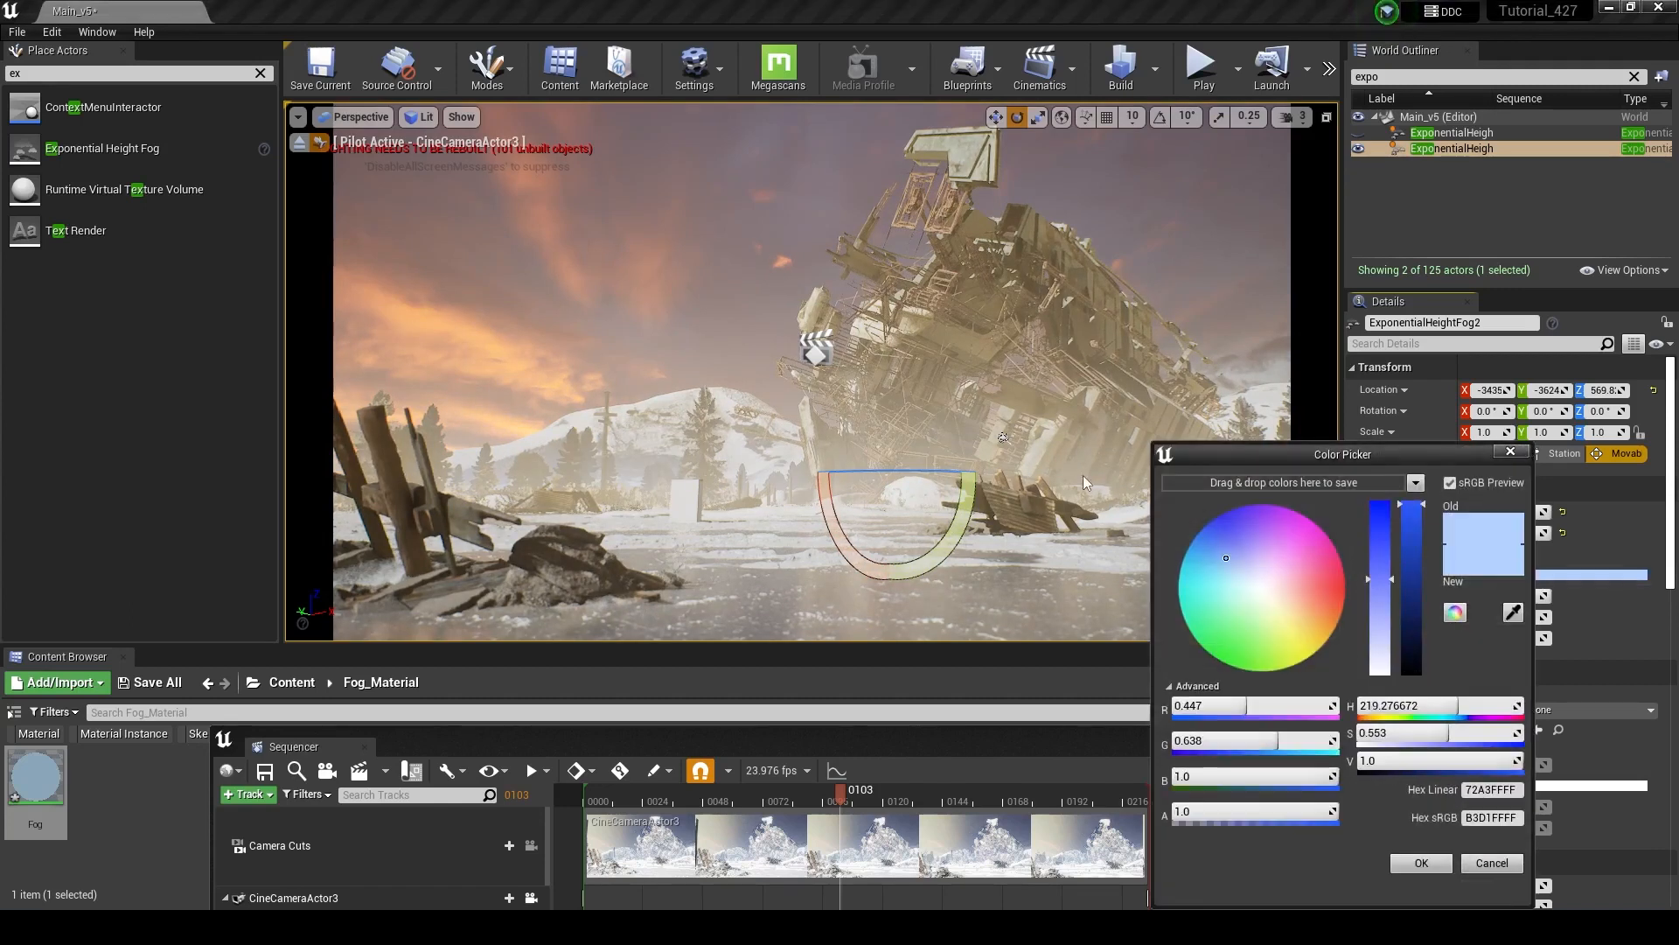
drag(1286, 603, 1337, 552)
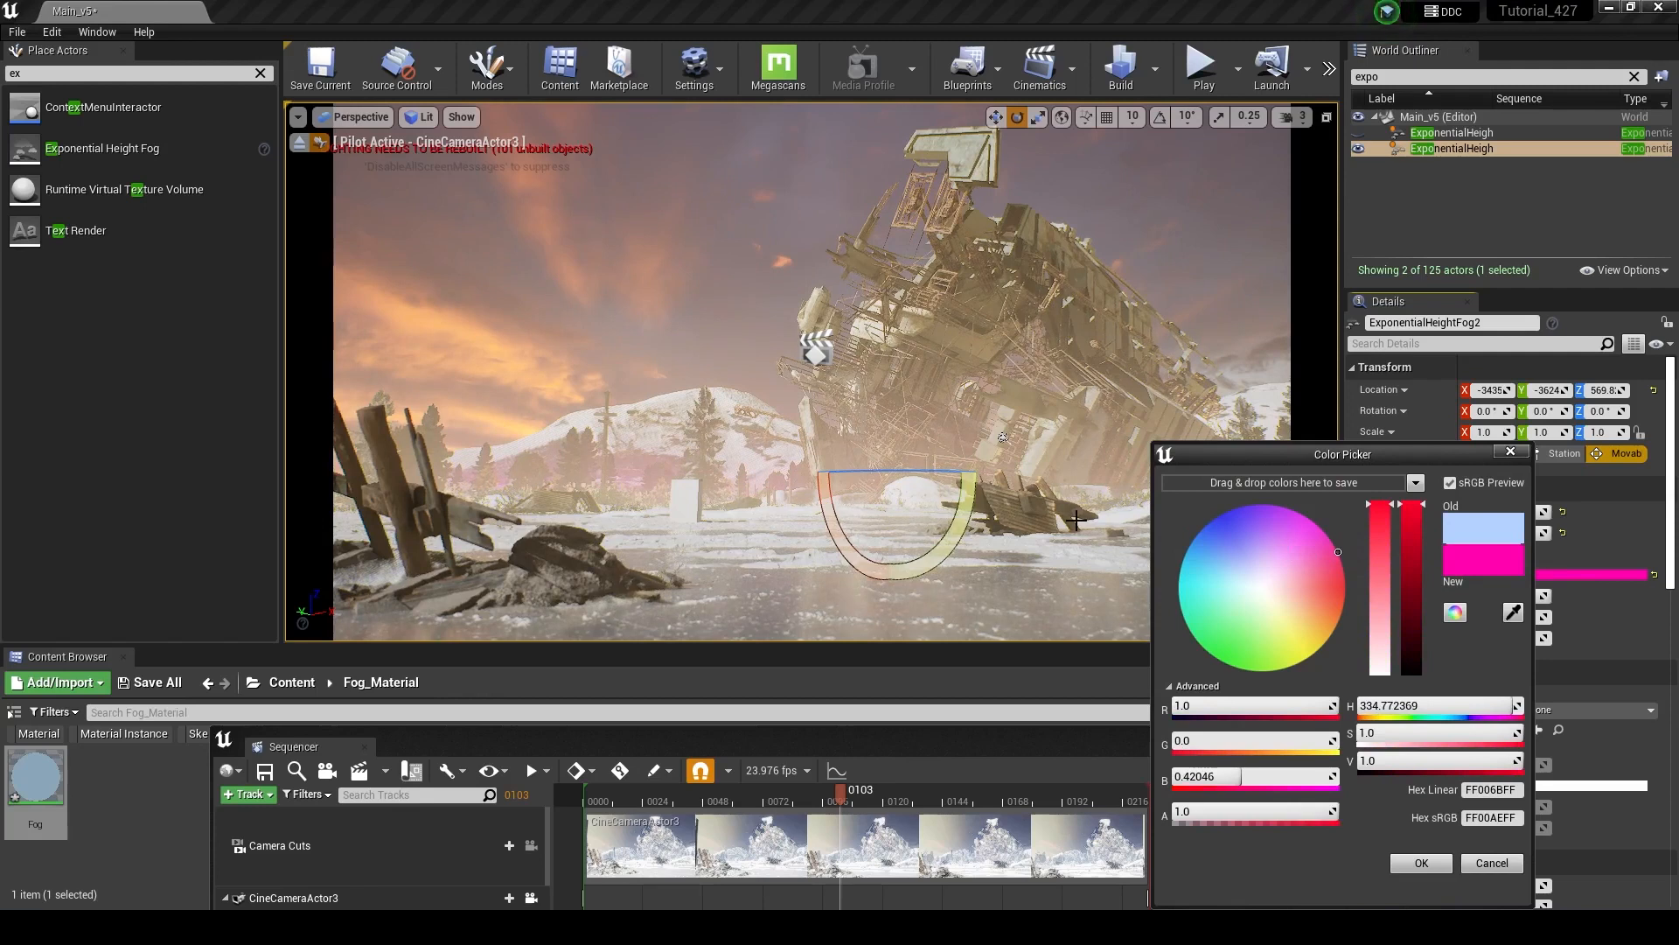
click(1484, 863)
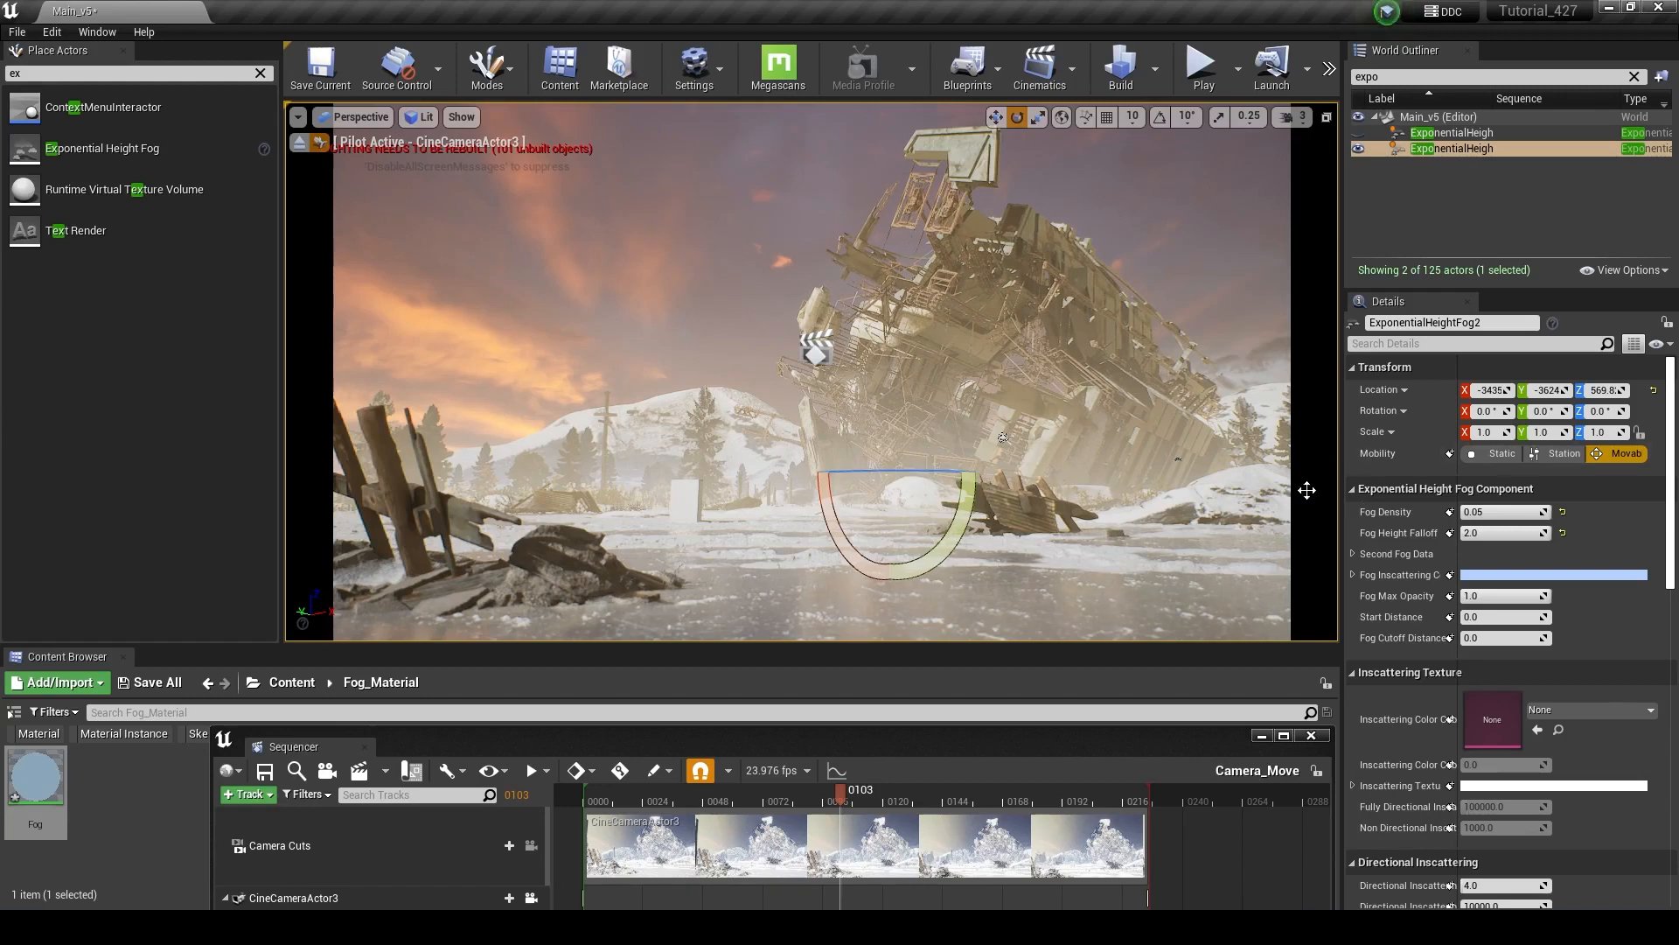
click(1583, 576)
mouse_move(1346, 617)
mouse_down()
mouse_move(1394, 620)
mouse_move(1445, 551)
mouse_move(1174, 571)
mouse_move(1194, 646)
mouse_move(1318, 737)
mouse_up()
click(1553, 864)
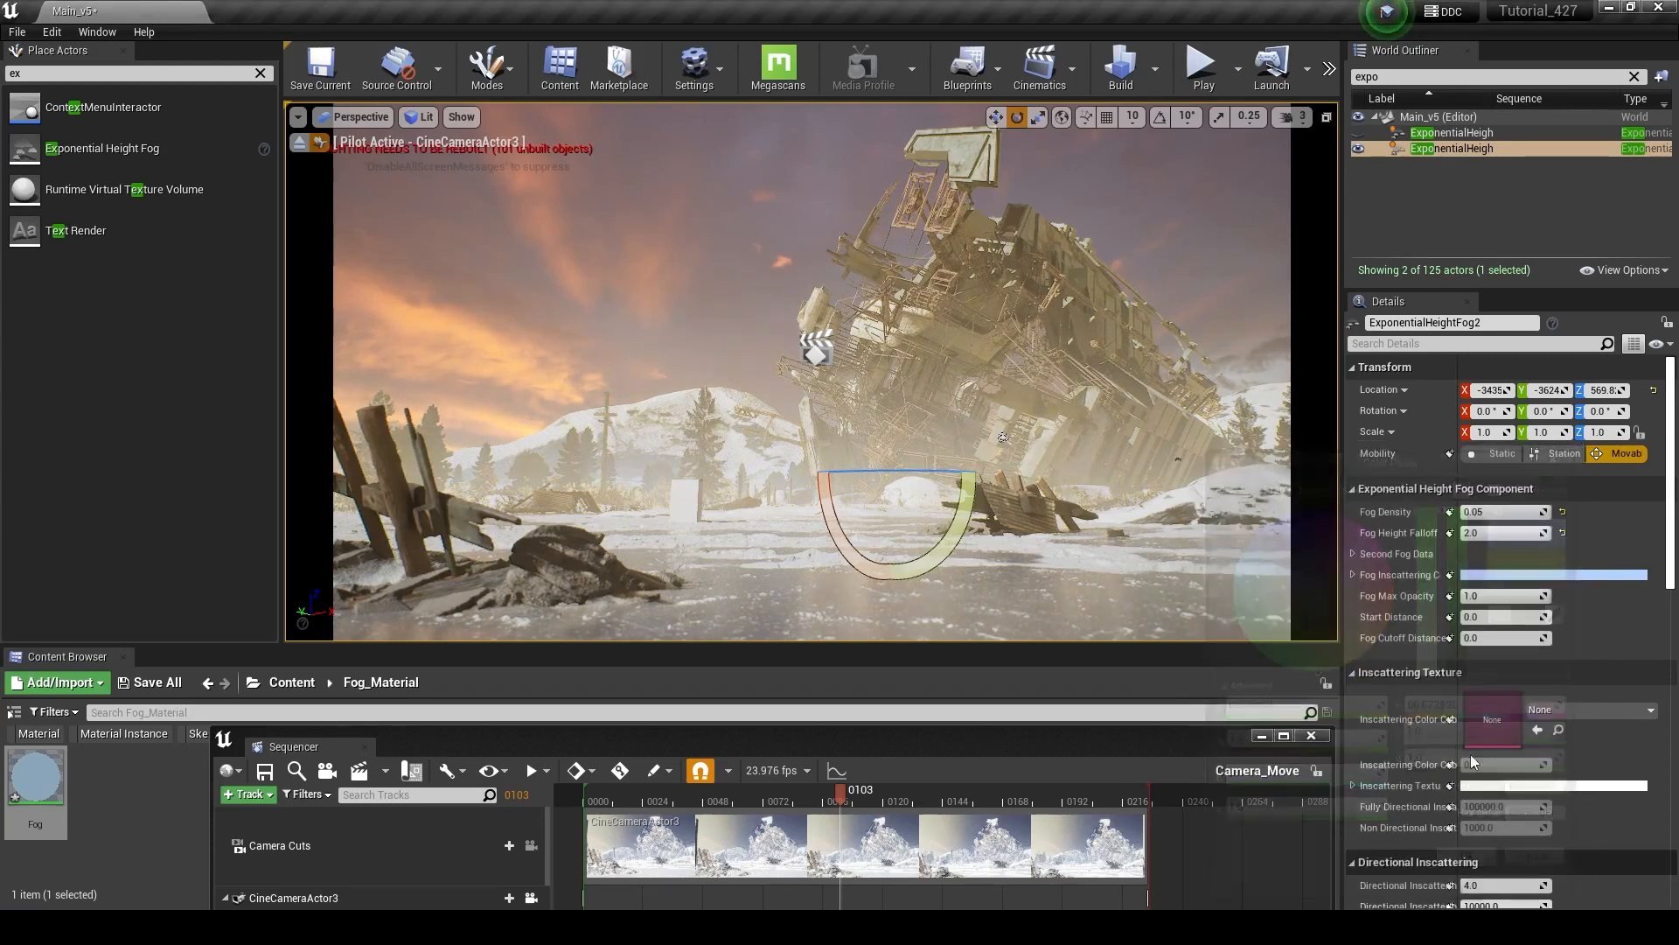
Search the outliner for "light", select the visible directional light, and rotate it to change the sun direction
scroll(1501, 520, down, 10)
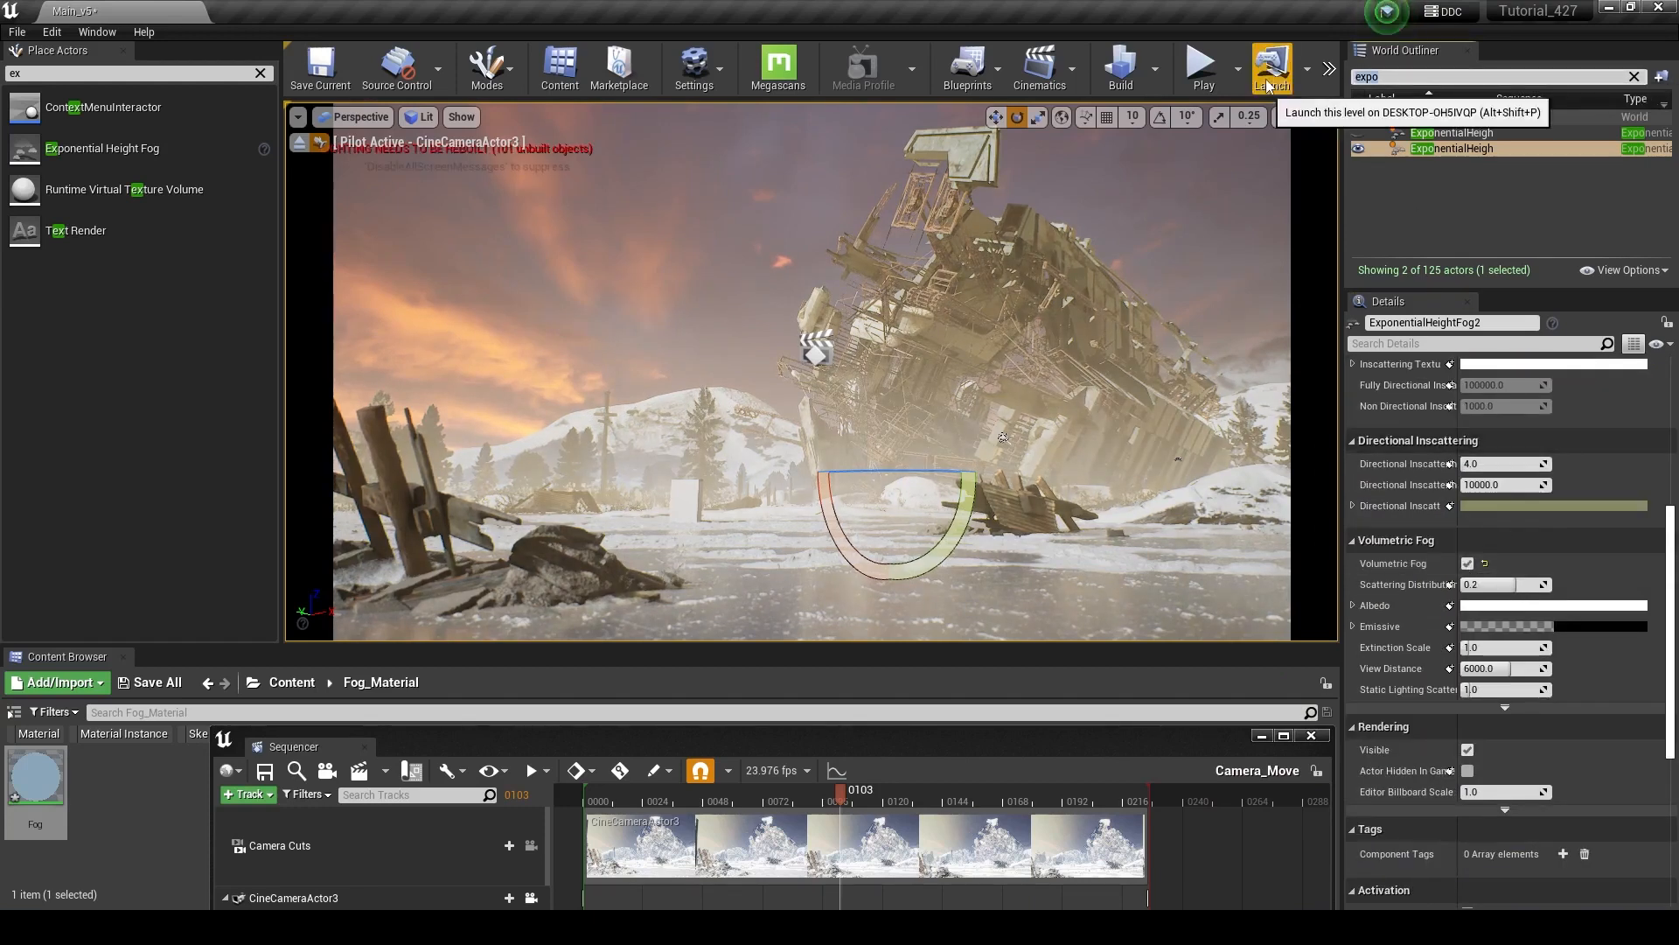
text(light)
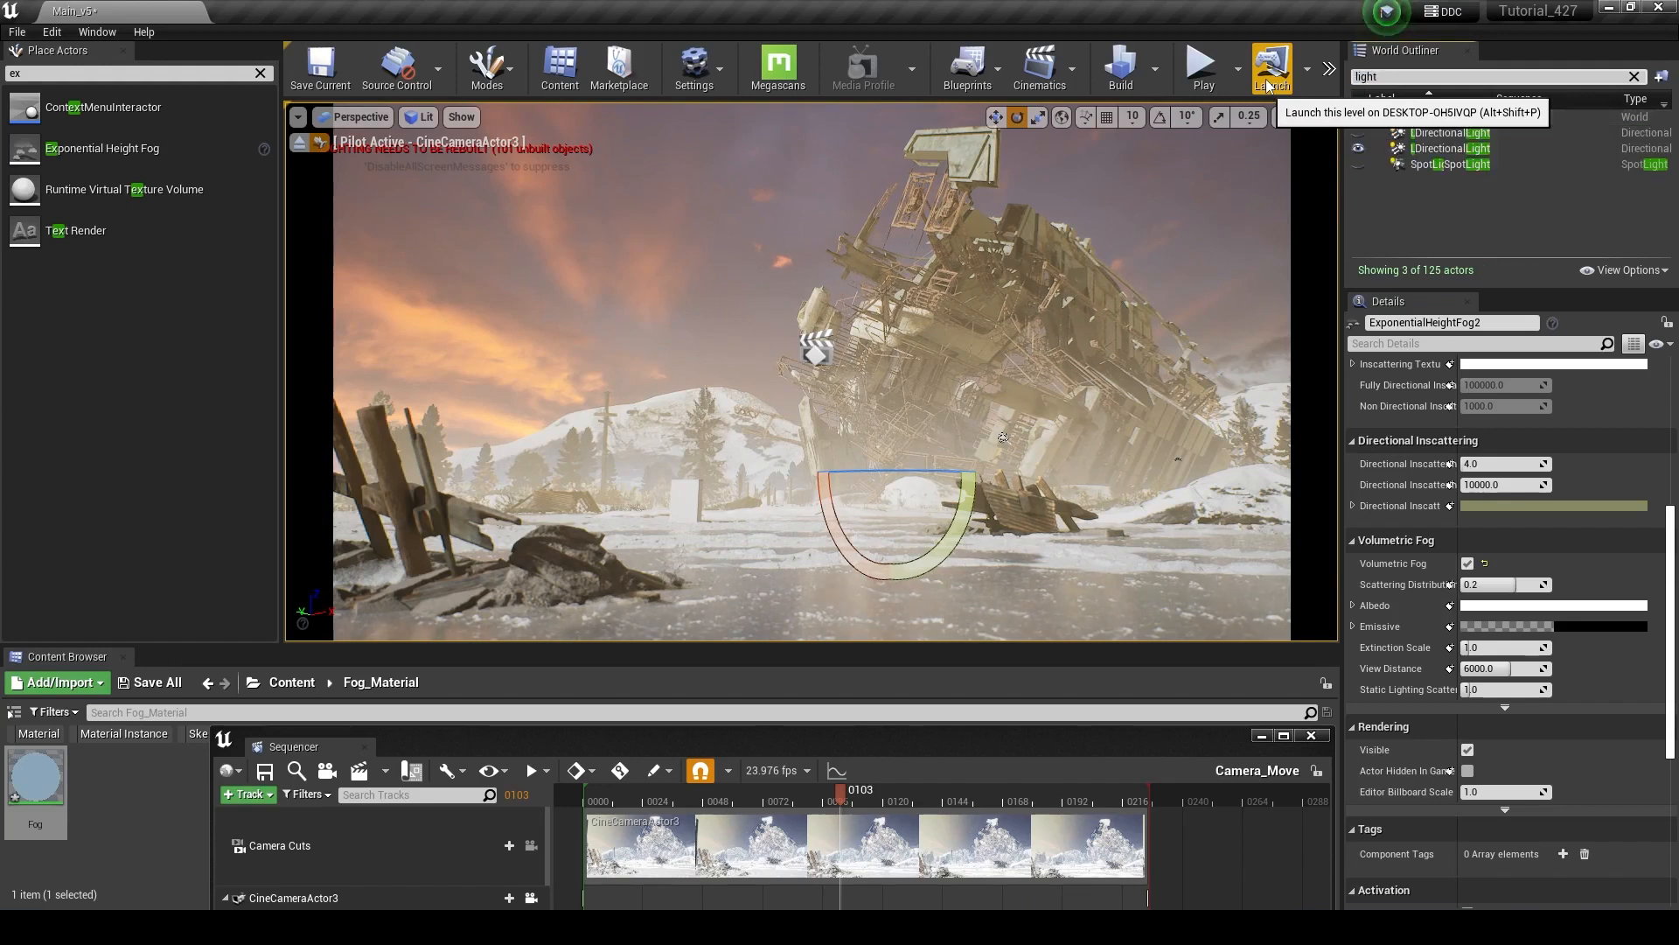
click(1478, 148)
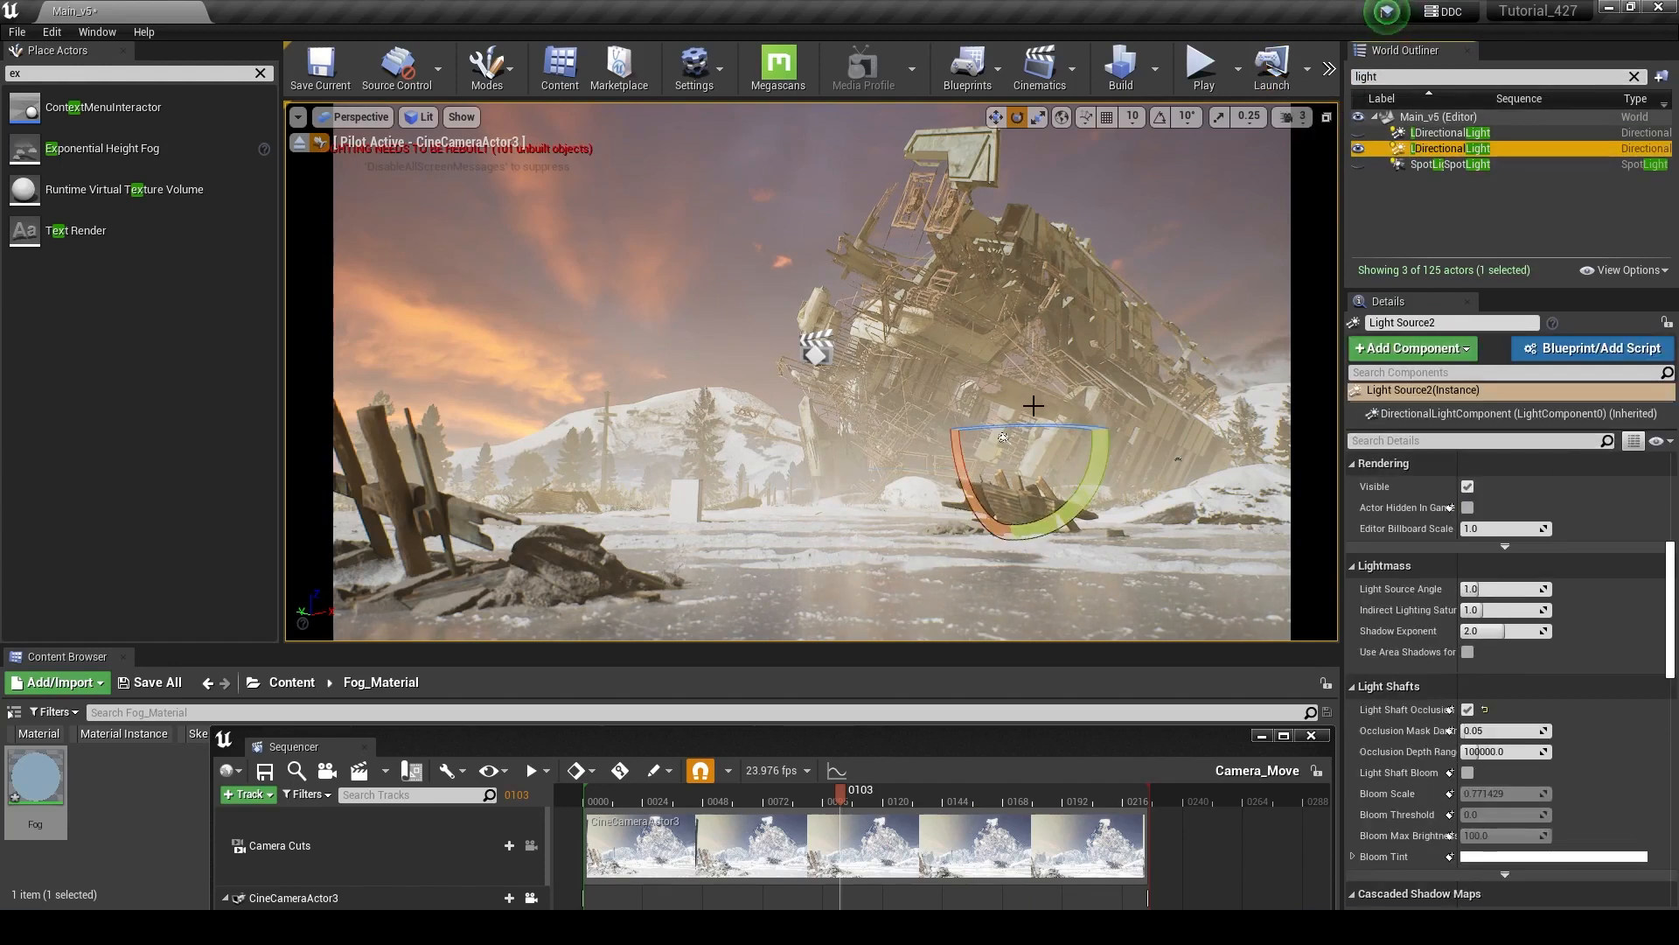
mouse_move(1040, 425)
mouse_down()
mouse_move(1085, 425)
mouse_move(975, 425)
mouse_move(1010, 425)
mouse_up()
Try a different Occlusion Mask Darkness for the directional light's shafts, and restore the default 0.05
drag(1672, 594, 1672, 623)
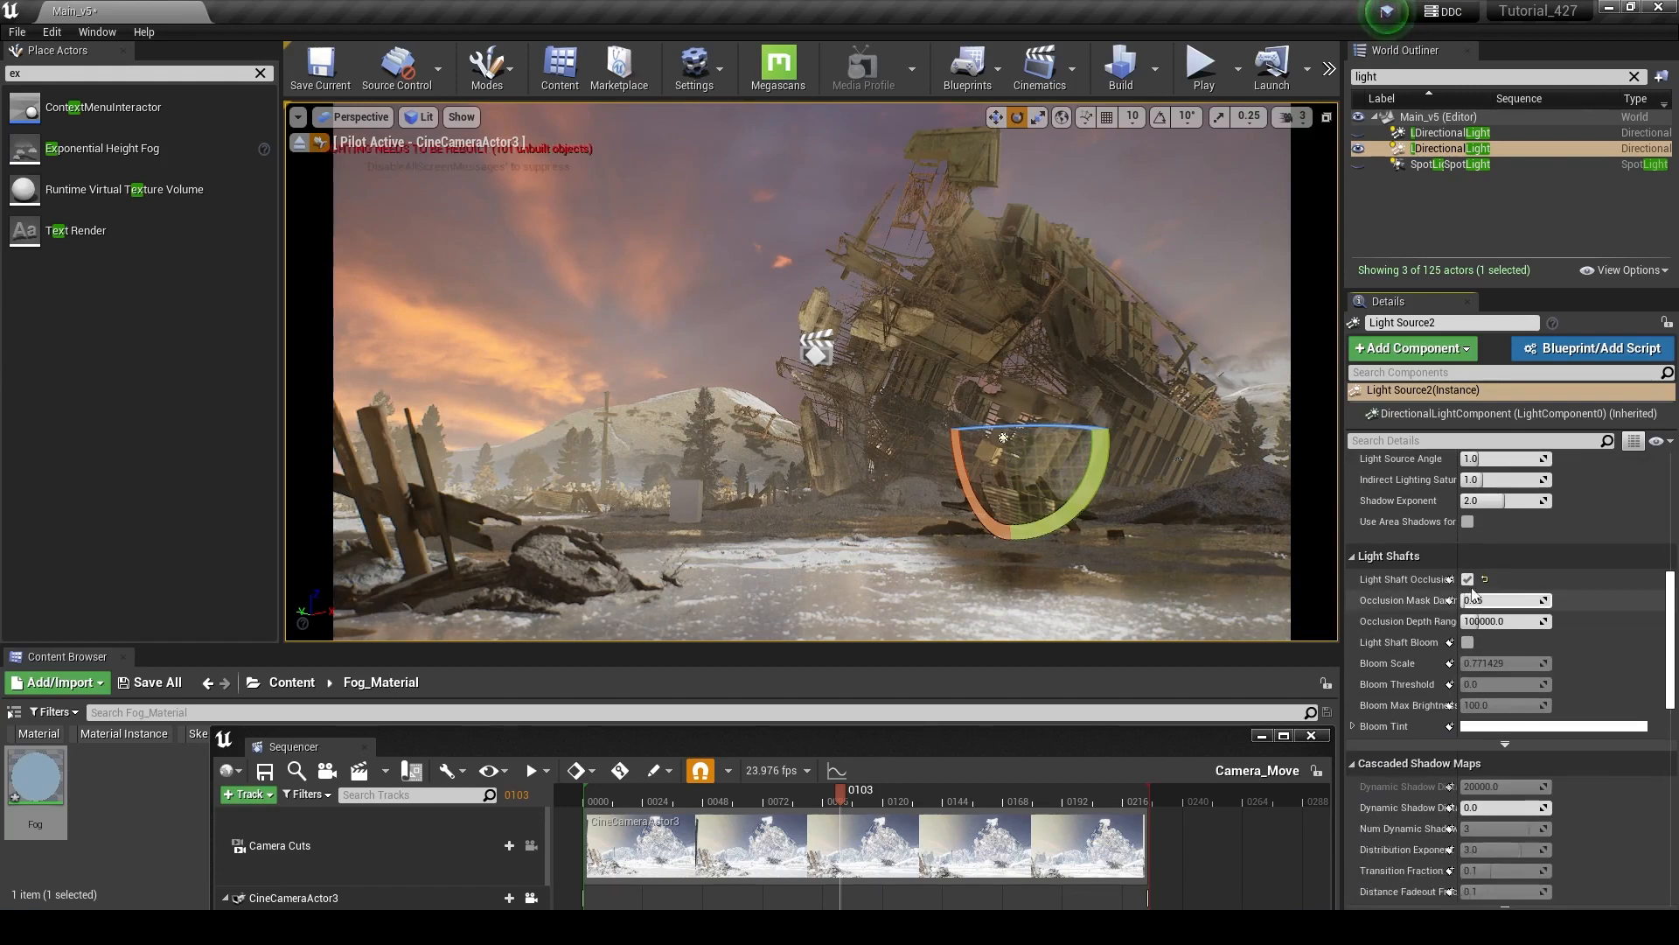
mouse_move(1486, 600)
mouse_down()
mouse_move(1502, 600)
mouse_move(1469, 579)
mouse_move(1497, 600)
mouse_move(1573, 600)
mouse_move(1487, 600)
mouse_up()
click(1589, 600)
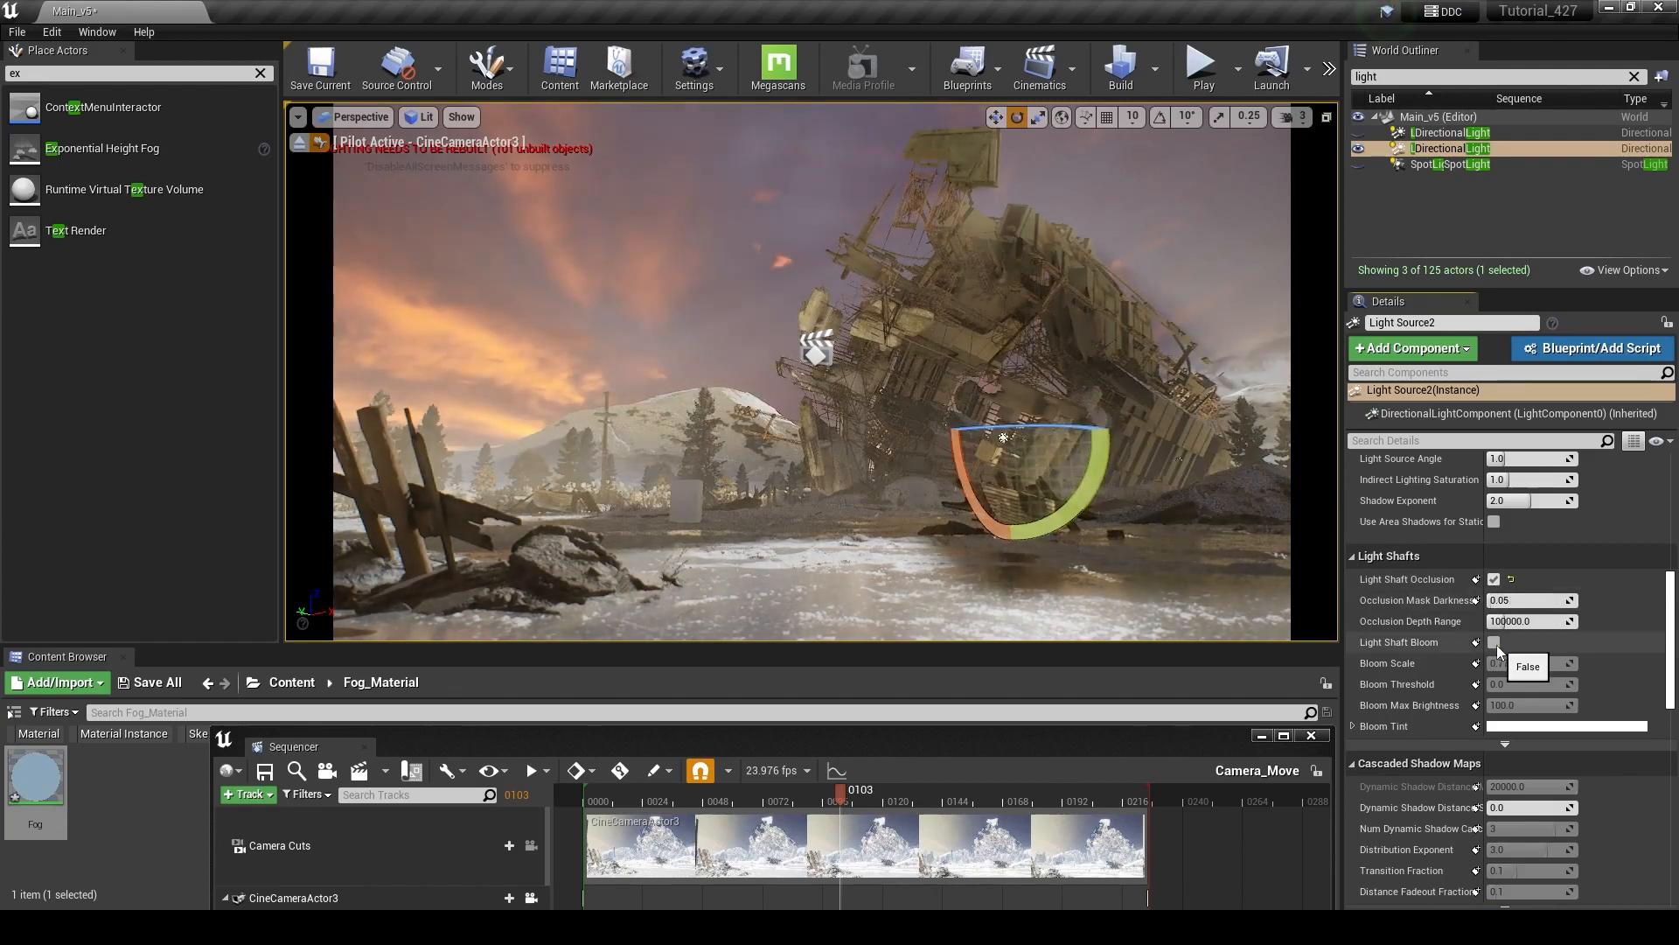
Turn on Light Shaft Bloom with a Bloom Scale of about 2.57, and rotate the directional light to place the sun behind the wreck
click(1494, 642)
mouse_move(1544, 663)
mouse_down()
mouse_move(1572, 663)
mouse_move(1493, 663)
mouse_move(1511, 662)
mouse_up()
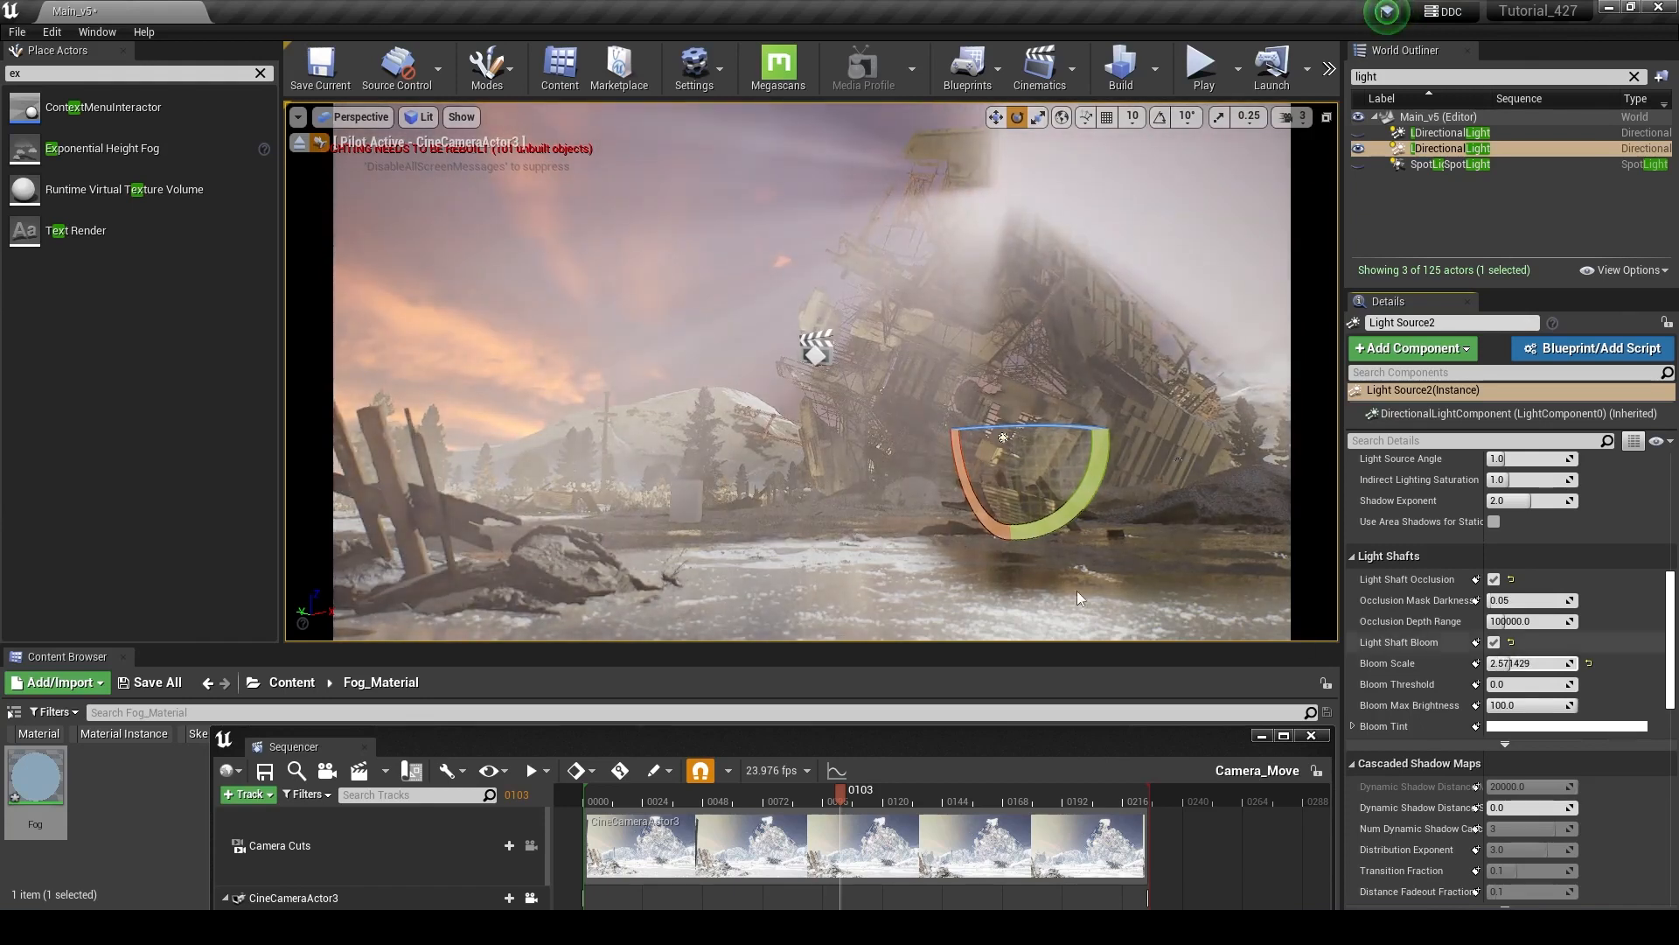
drag(1048, 428, 989, 437)
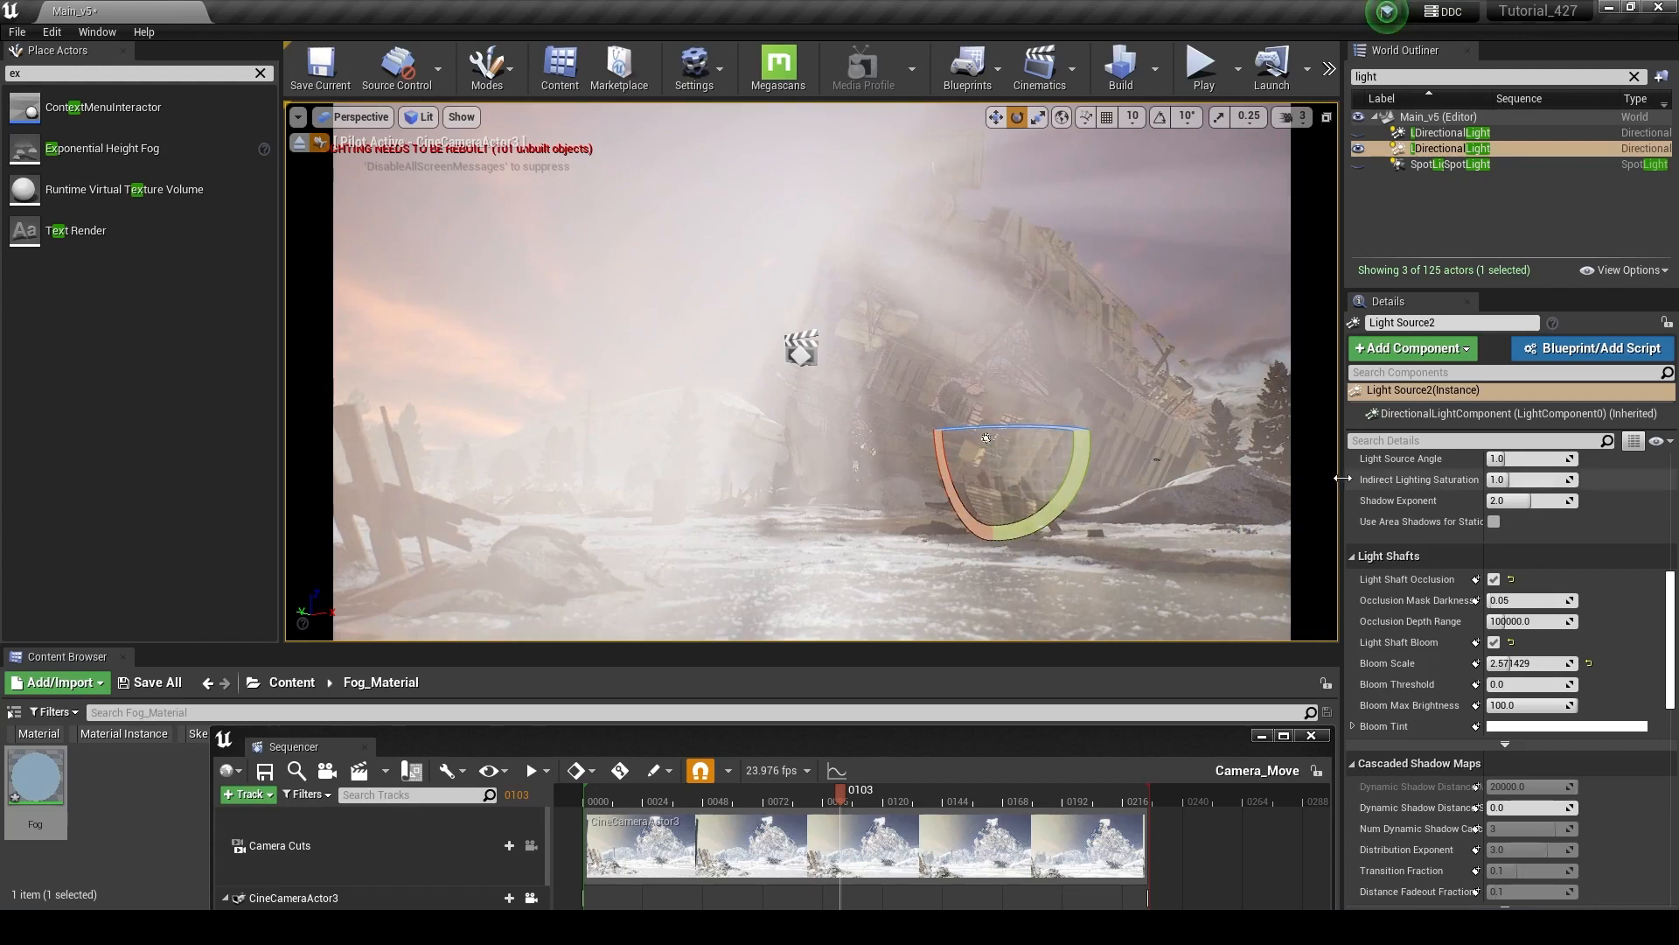
drag(1082, 479, 1054, 481)
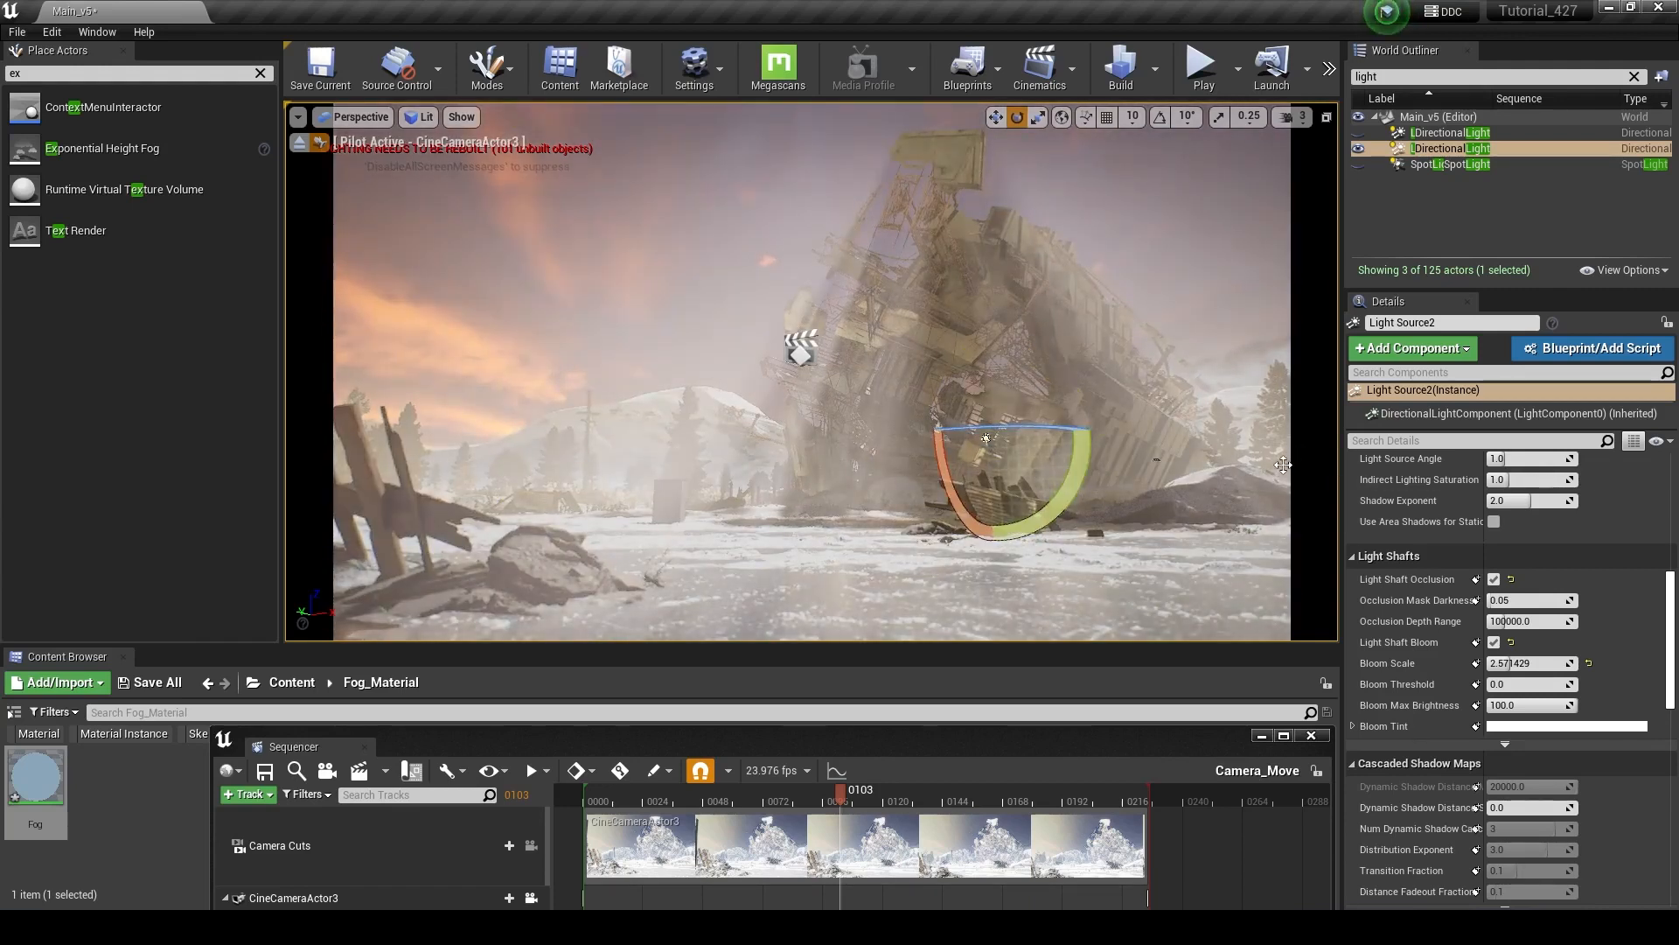
drag(948, 483, 937, 424)
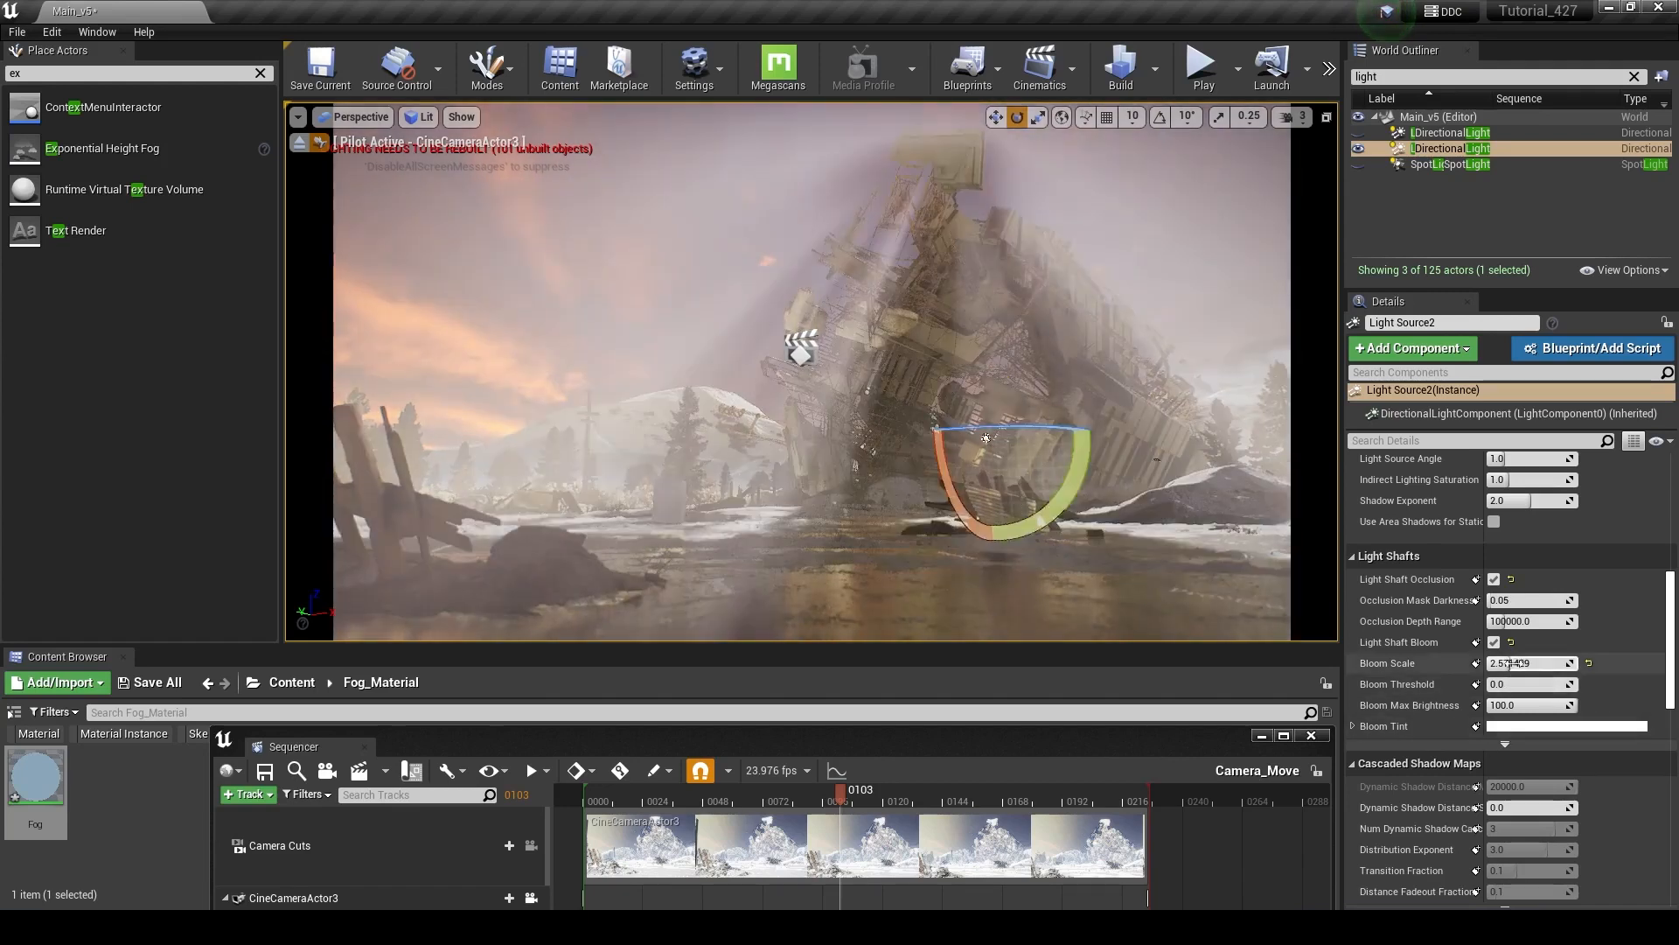
Set the directional light's Bloom Scale to about 1.44 and try Bloom Threshold values up to about 1.07
drag(1511, 663, 1545, 665)
click(1589, 663)
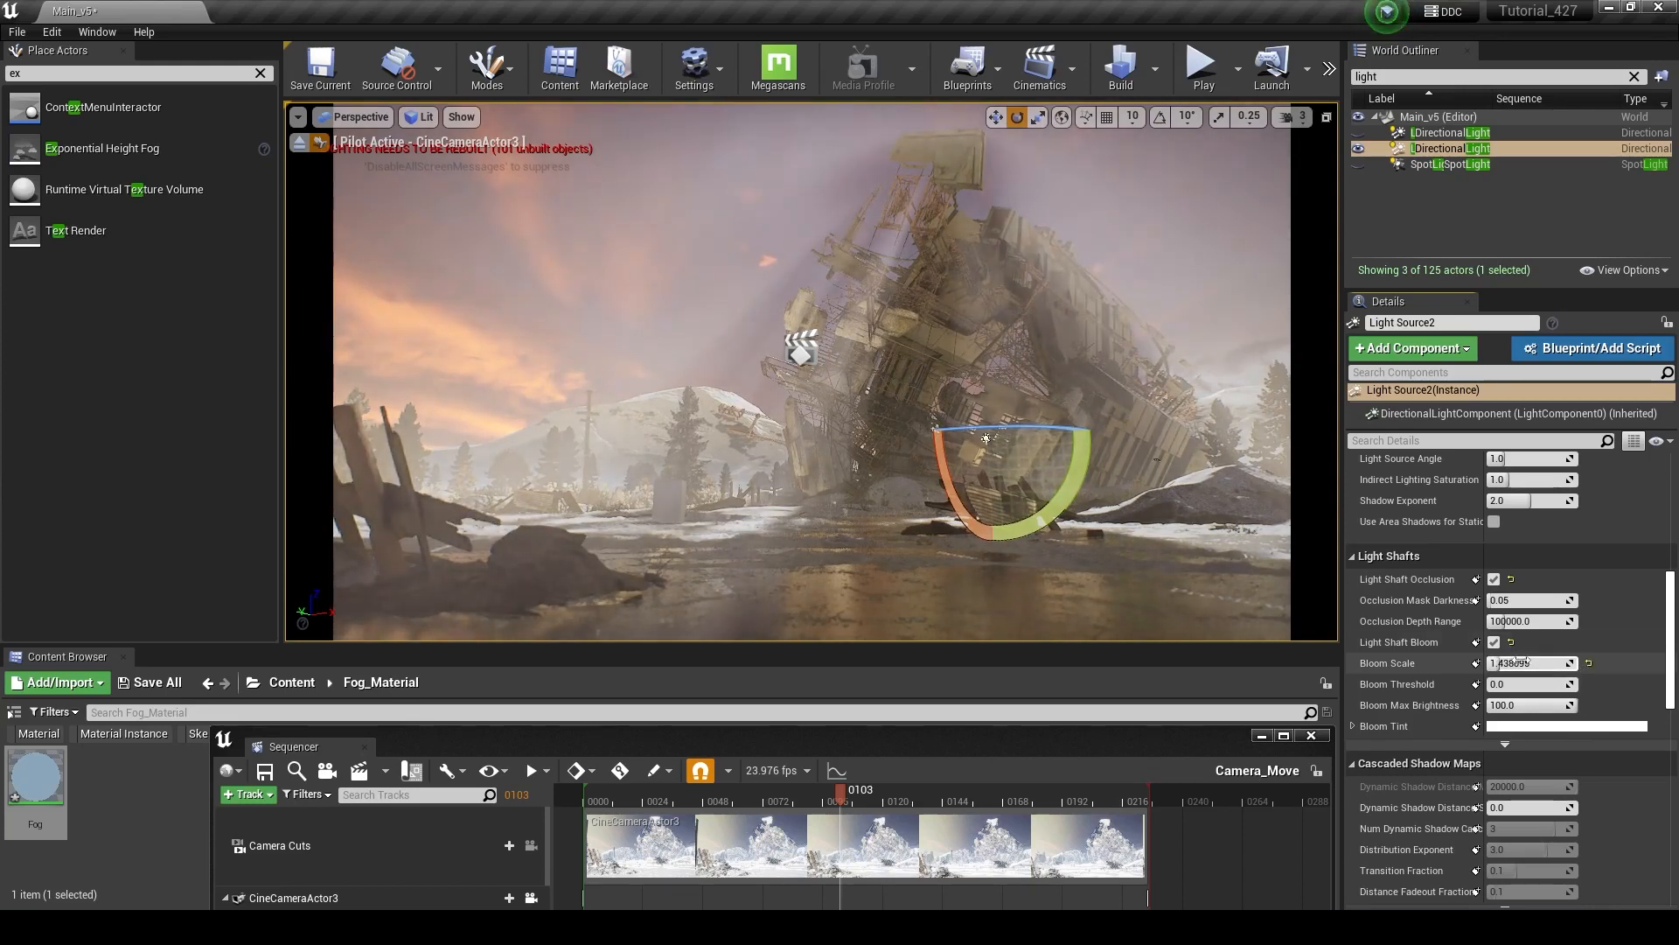
mouse_move(1535, 679)
mouse_down()
mouse_move(1578, 680)
mouse_move(1496, 682)
mouse_move(1565, 680)
mouse_up()
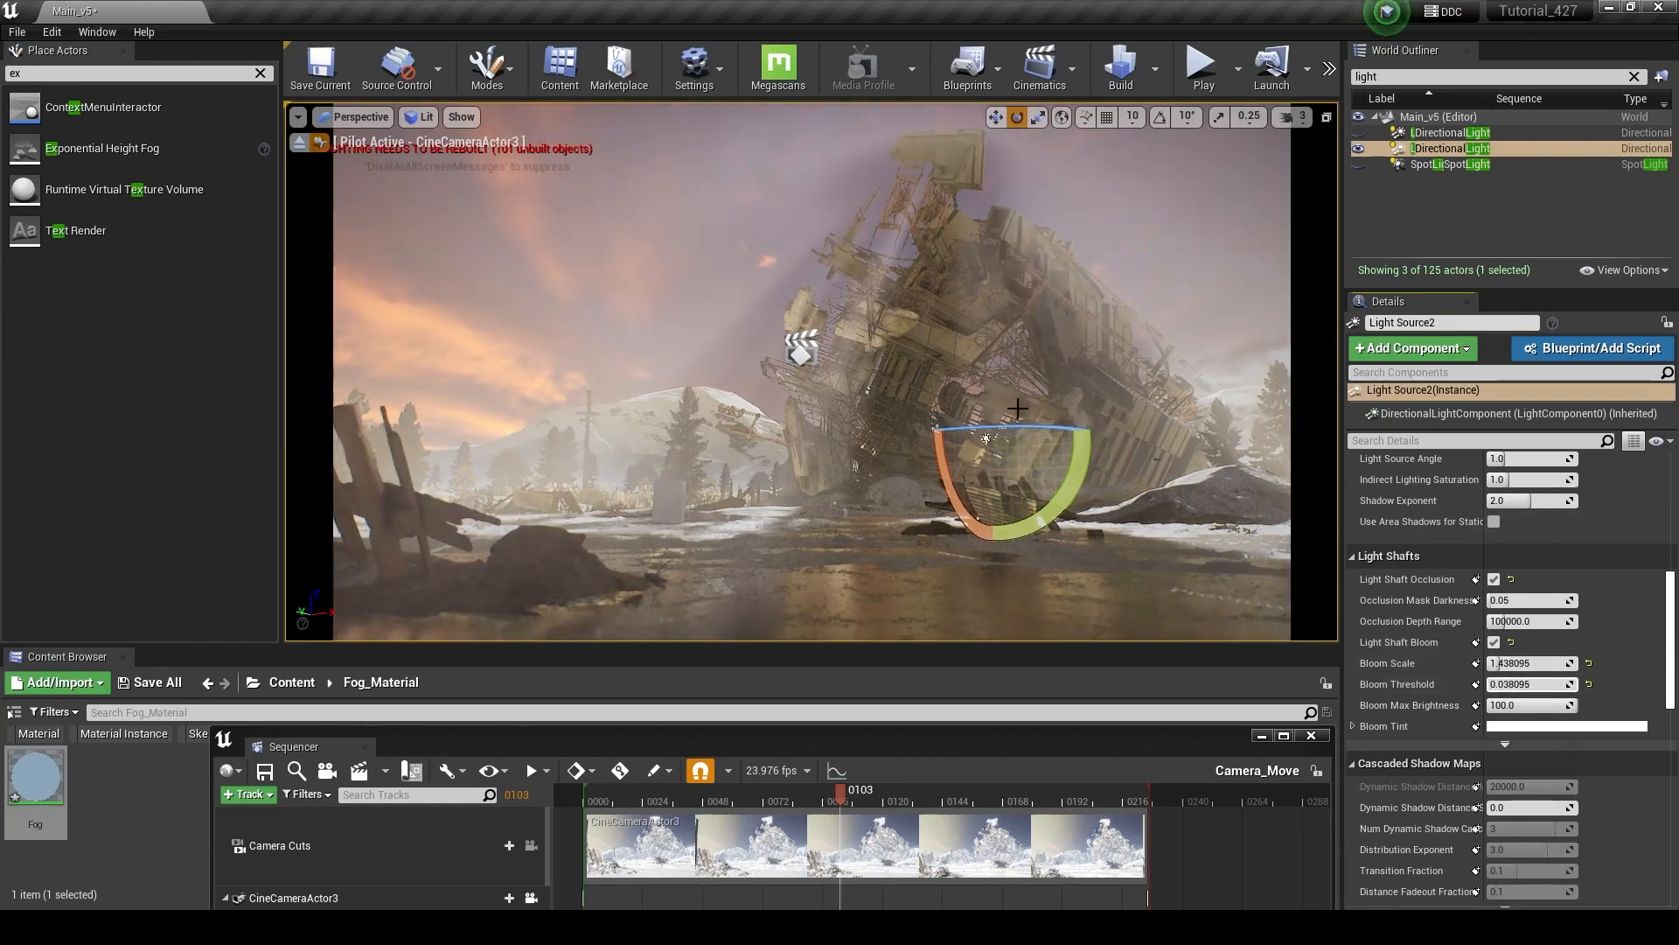
mouse_move(1535, 682)
mouse_down()
mouse_move(1565, 684)
mouse_move(1548, 684)
mouse_up()
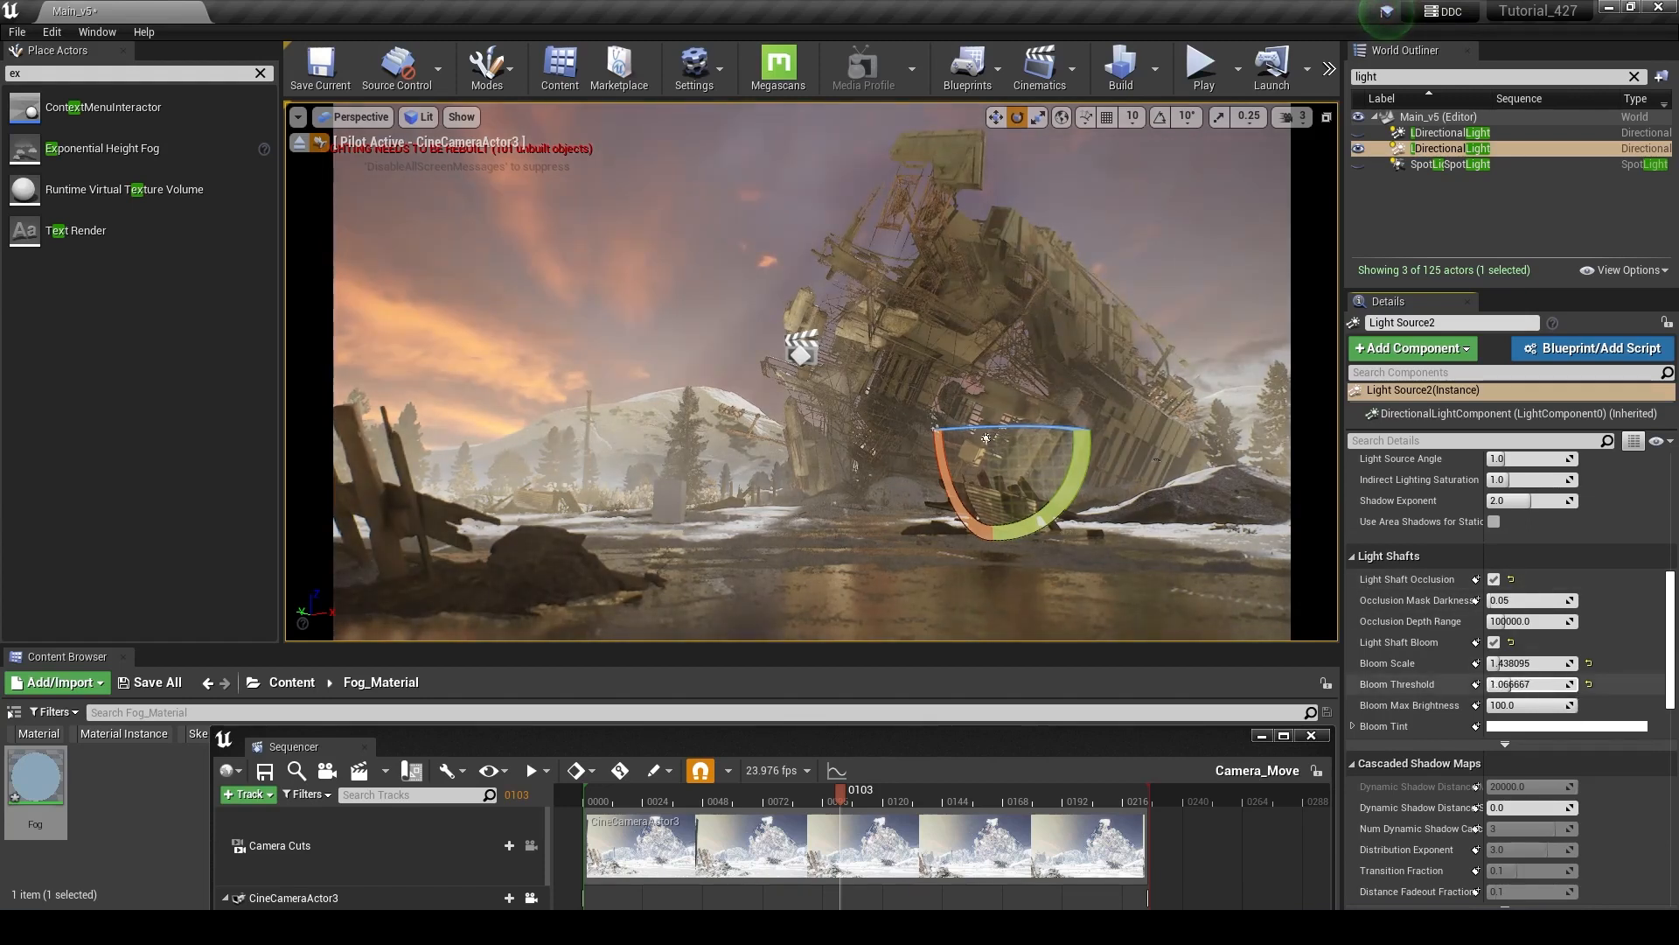
click(1357, 151)
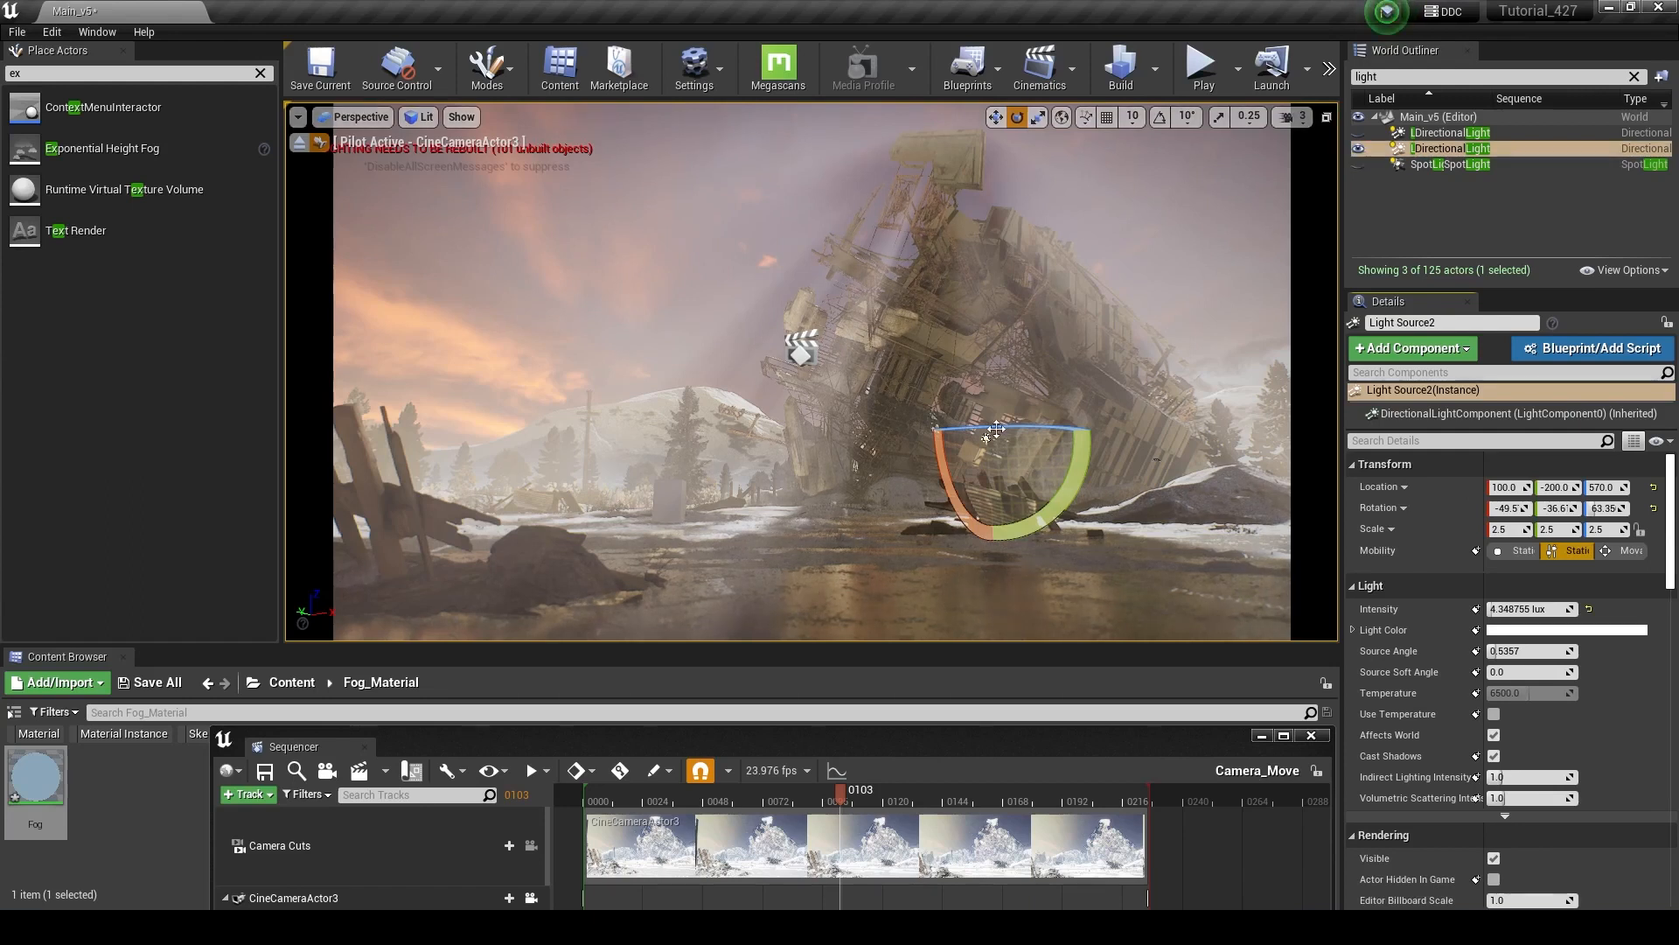